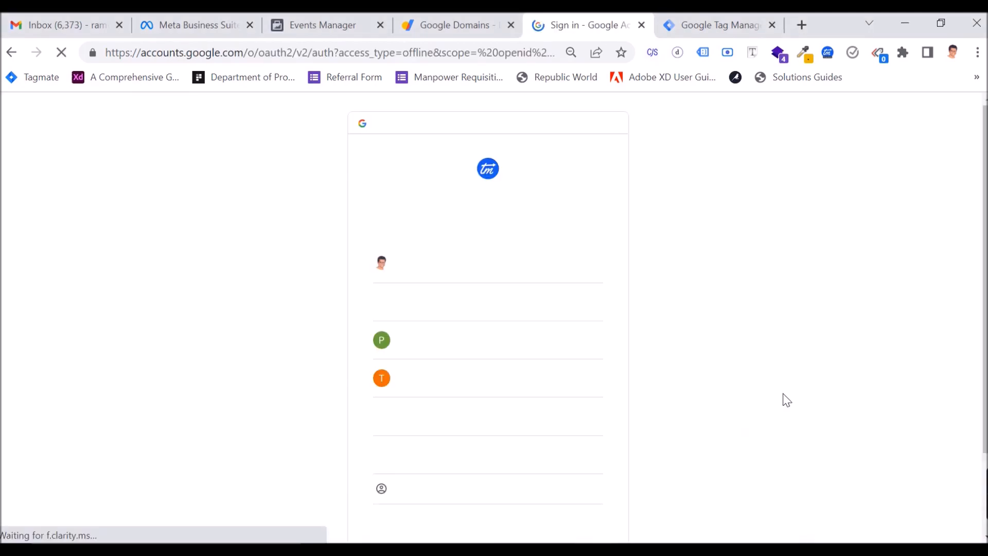
Sign in to Tagmate with the already signed-in Google account and start a Marketing Templates project.
left_click(424, 262)
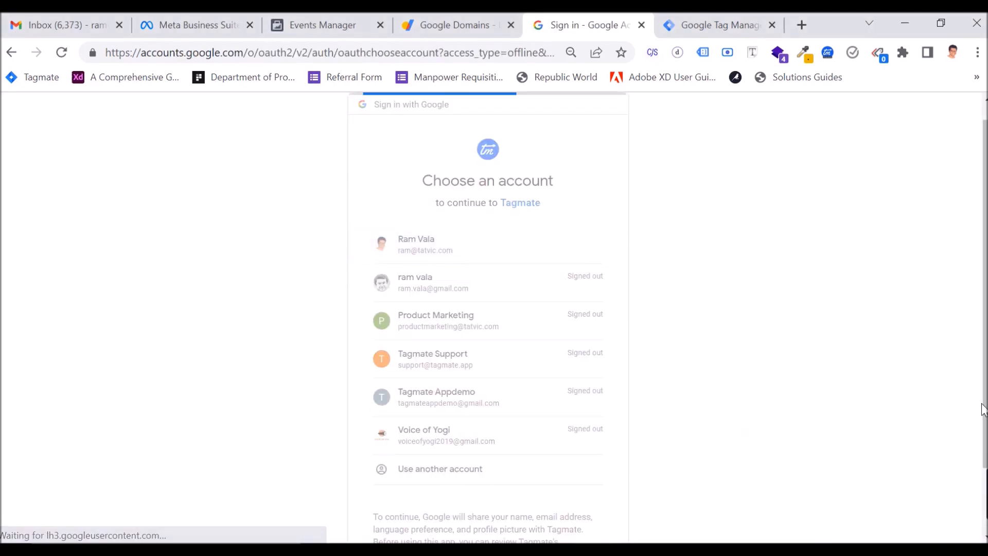
scroll(468, 344, "down", 4)
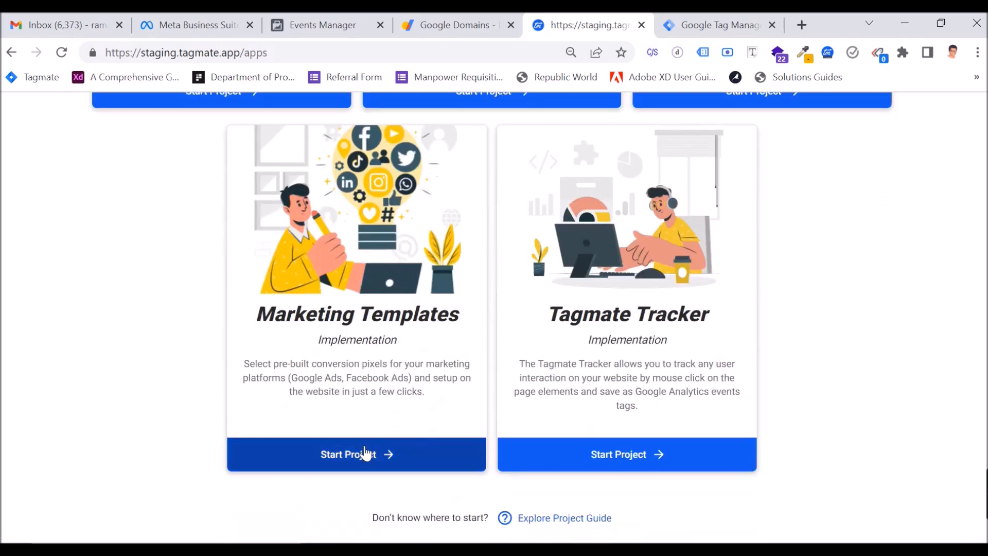
left_click(357, 460)
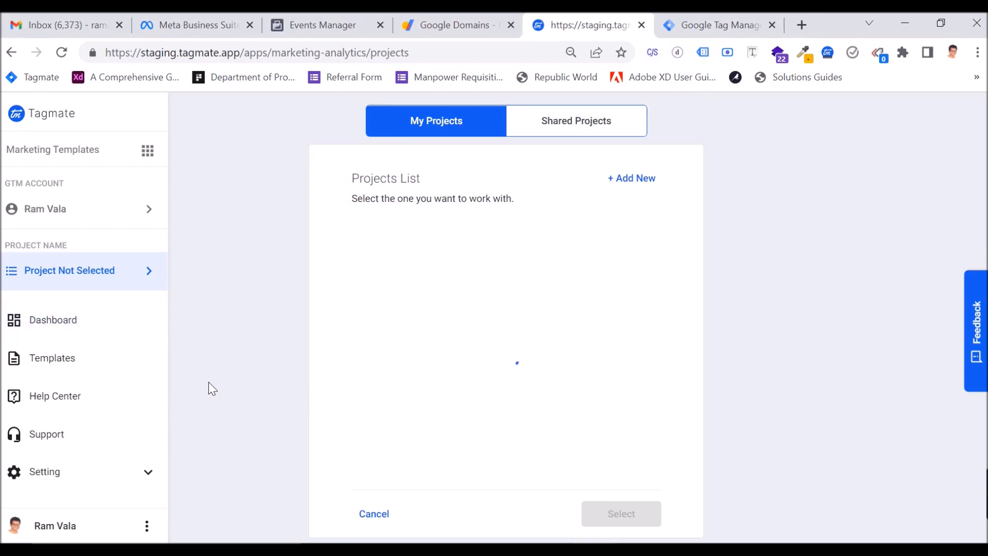
Set the listed GTM account as the one to work with.
left_click(106, 211)
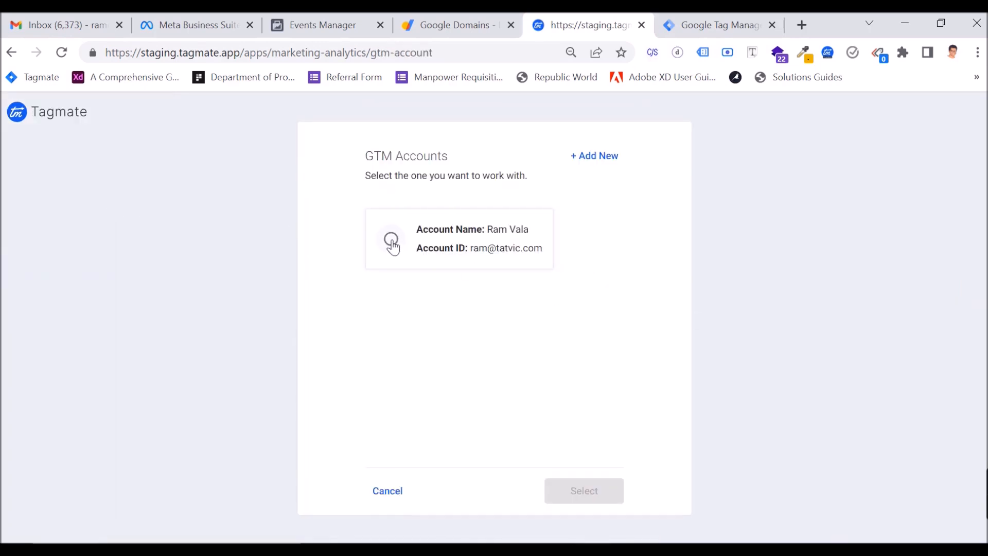
left_click(391, 241)
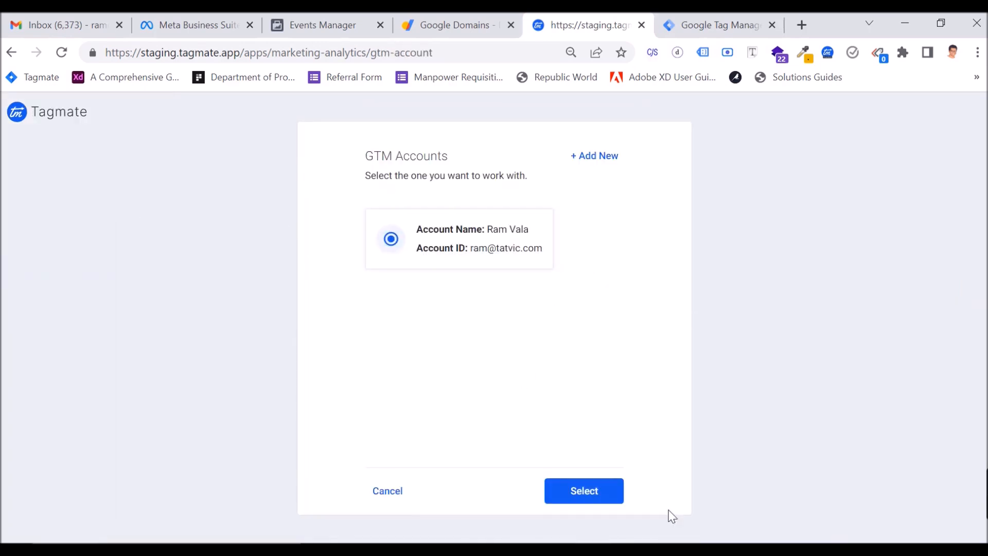
left_click(598, 495)
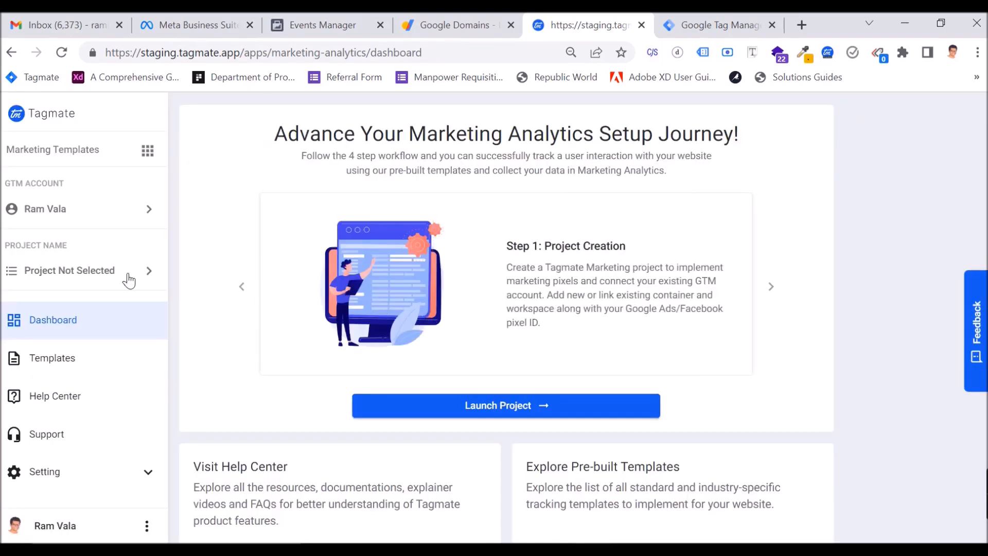
Add a new project from the projects list and choose the server-side project type.
left_click(129, 280)
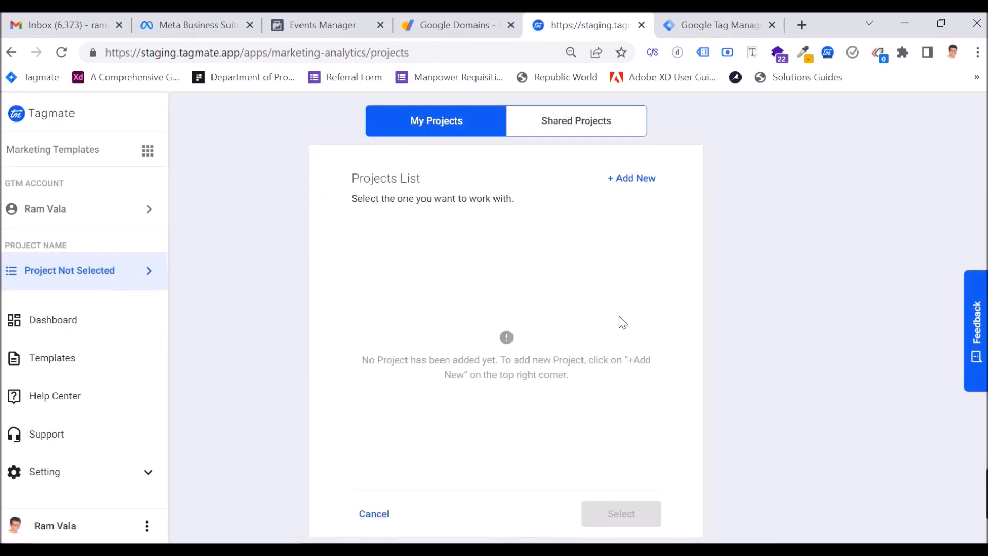
scroll(680, 384, "down", 1)
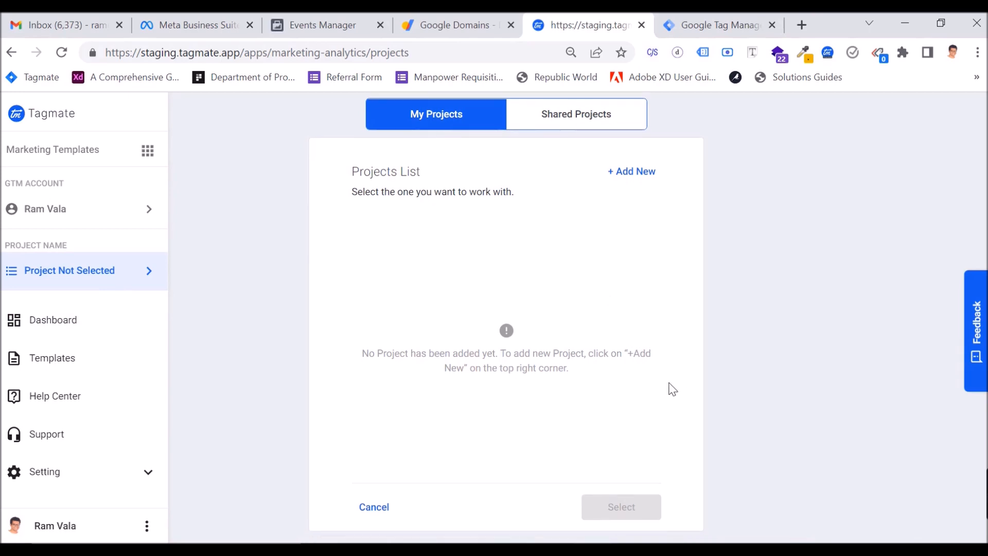
left_click(636, 174)
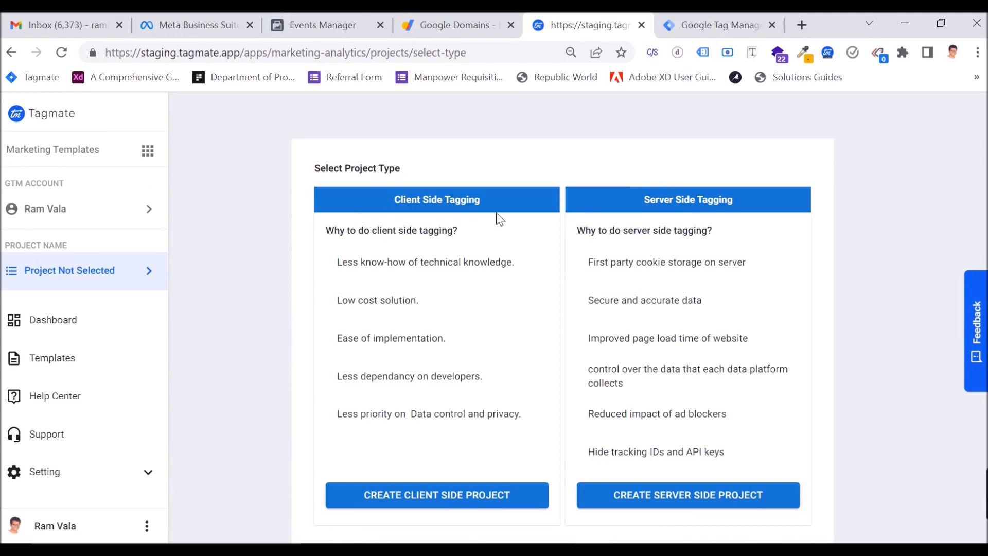
scroll(792, 319, "down", 1)
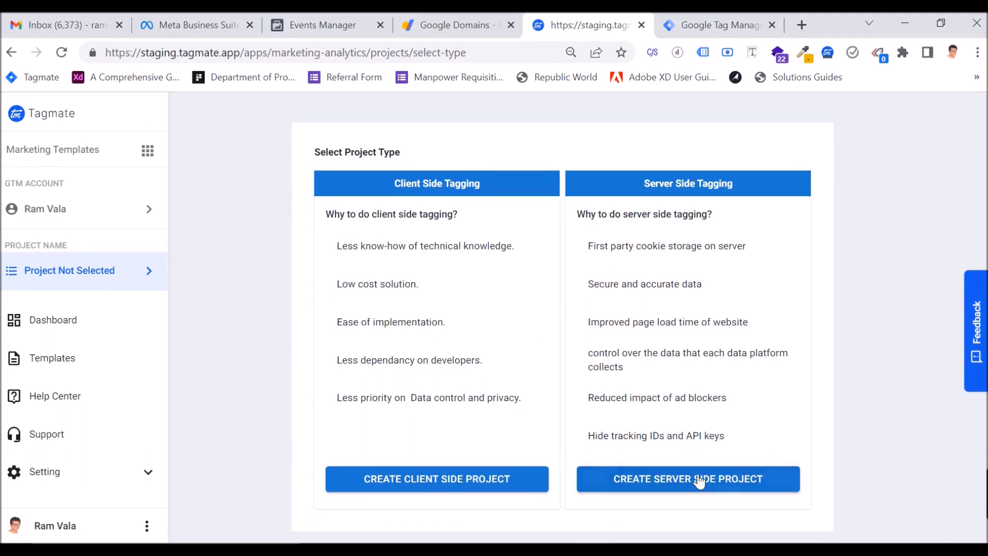
left_click(720, 484)
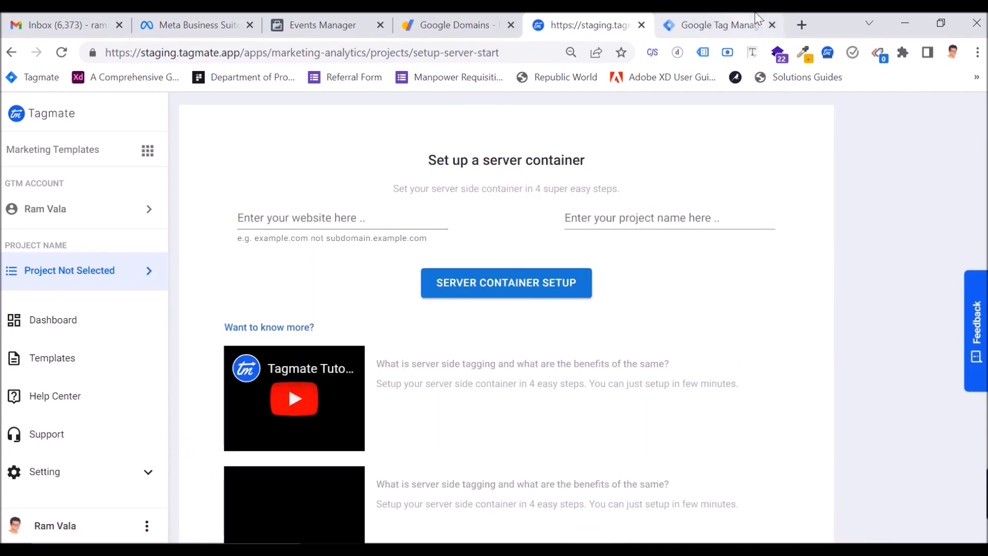
Open the tagmate.app website in a new browser tab and copy its domain from the address.
left_click(804, 27)
type("t")
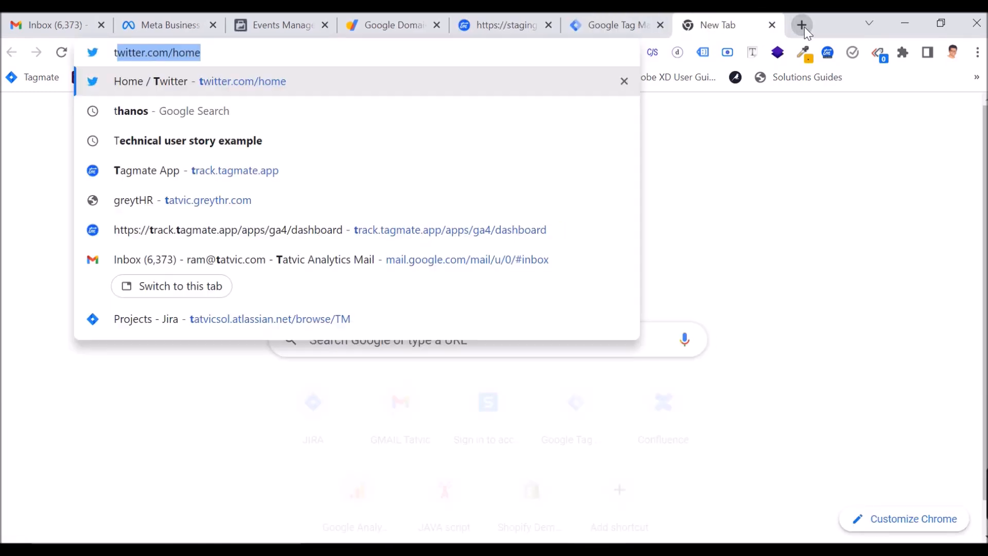
type("agmate")
key("Return")
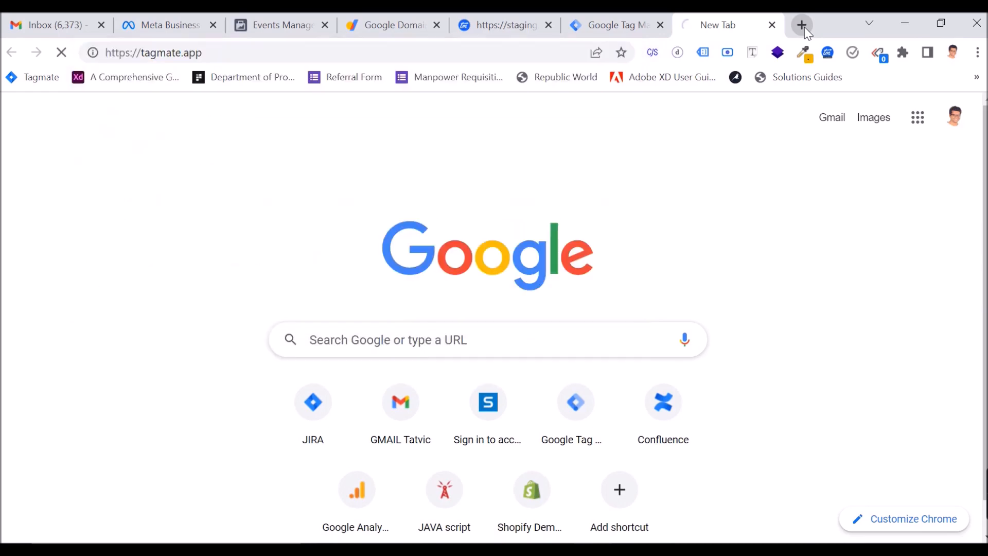
left_click_drag(252, 51, 166, 51)
key("ctrl+c")
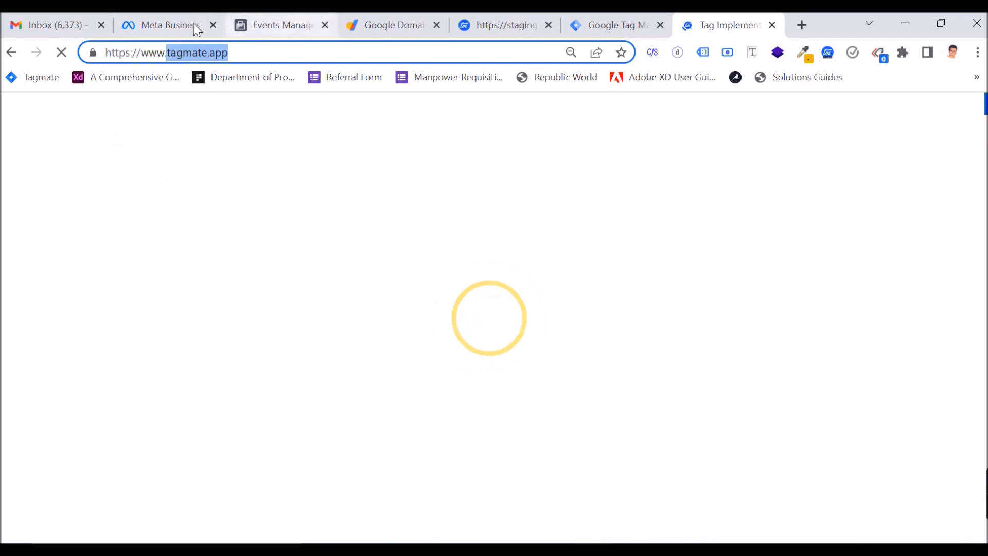
Enter tagmate.app as the website, name the project Server tracking for tagmate, and start the server container setup.
left_click(504, 25)
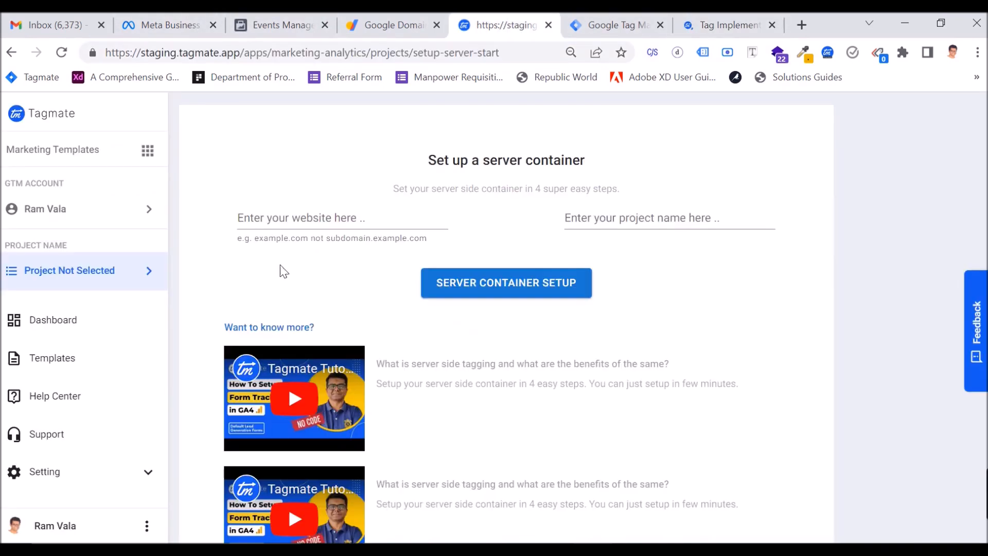
left_click(294, 215)
key("ctrl+v")
left_click(676, 220)
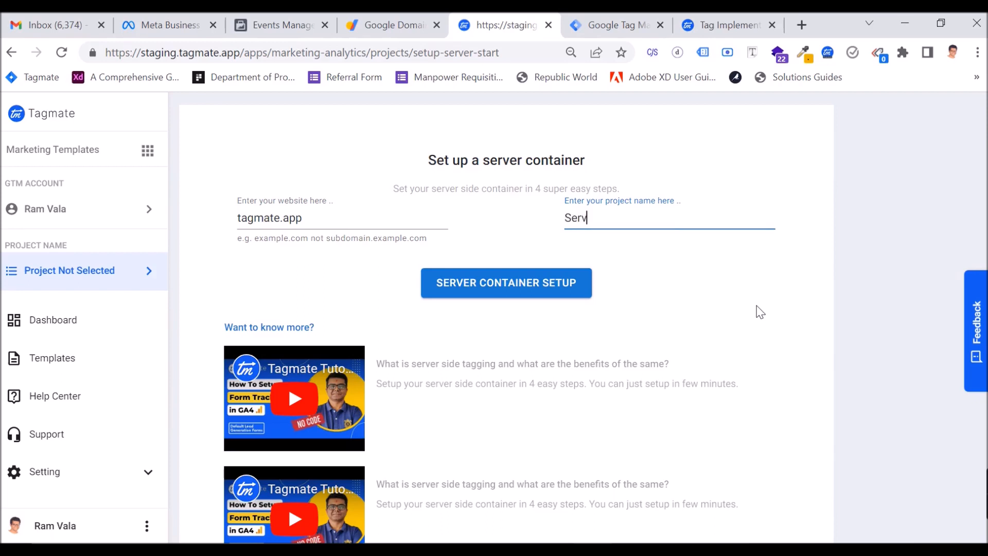
type("Server")
key("BackSpace")
key("BackSpace")
key("BackSpace")
type("trackingfor tatagmat")
left_click(516, 285)
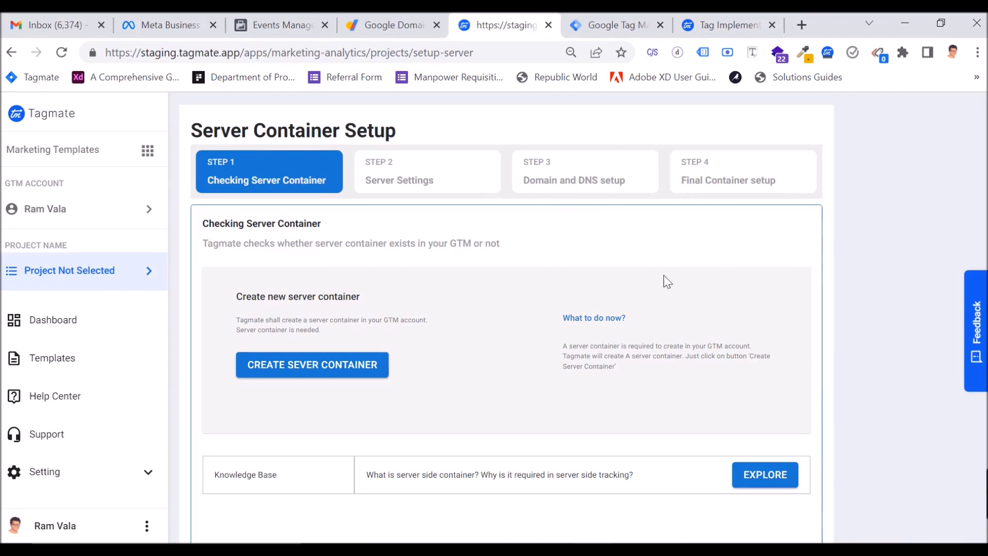
Create a new server container in the Server Side Tag Manager account.
scroll(422, 324, "down", 1)
scroll(442, 333, "up", 1)
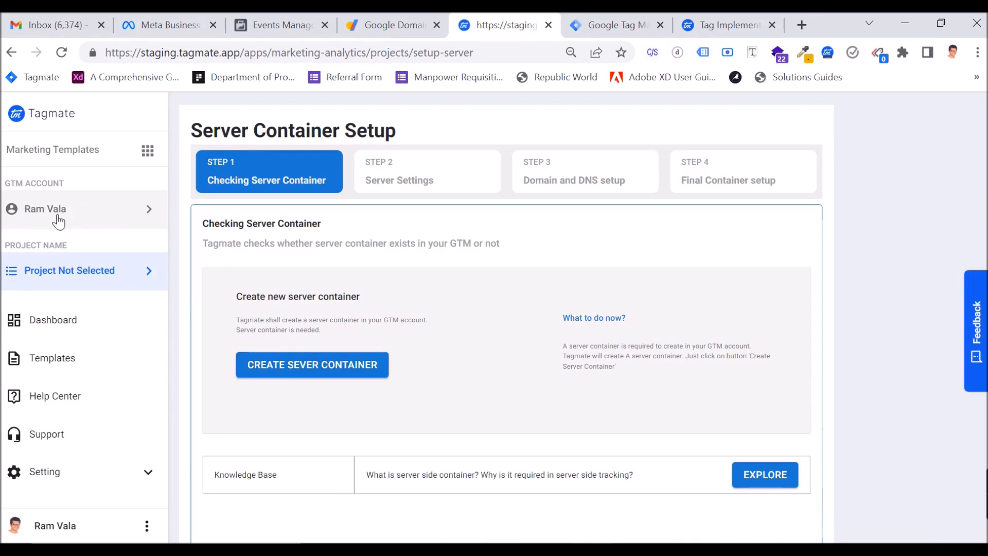
left_click(310, 366)
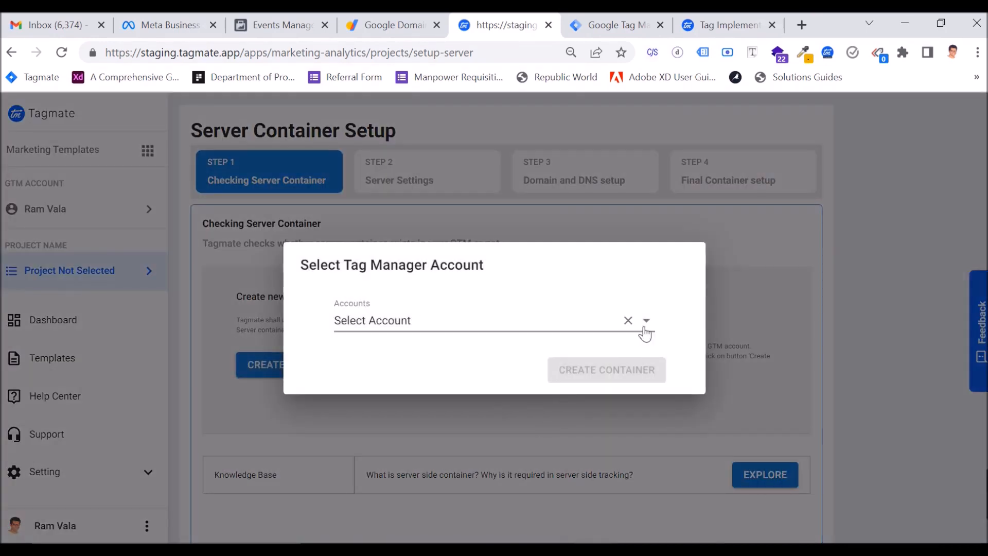
left_click(647, 324)
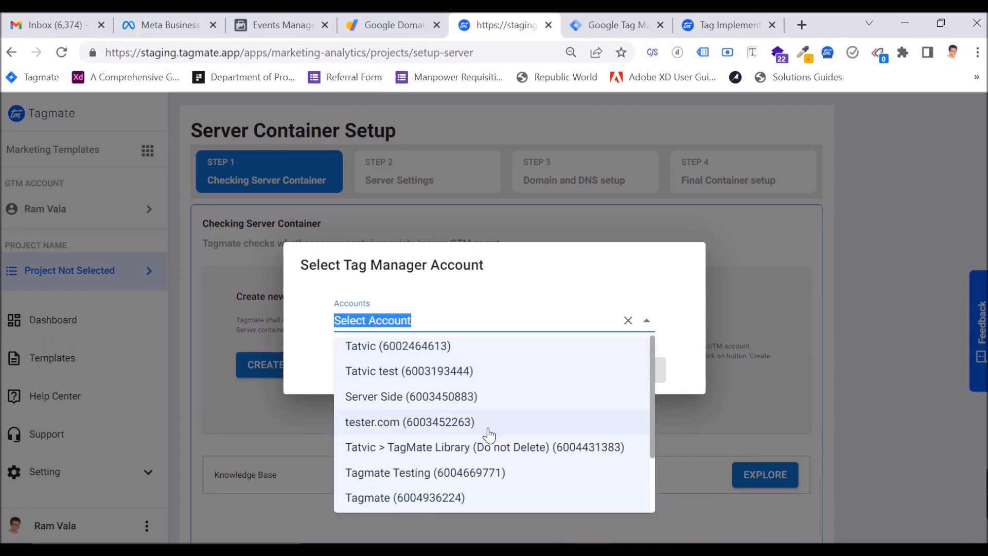
scroll(489, 435, "down", 2)
scroll(498, 446, "up", 2)
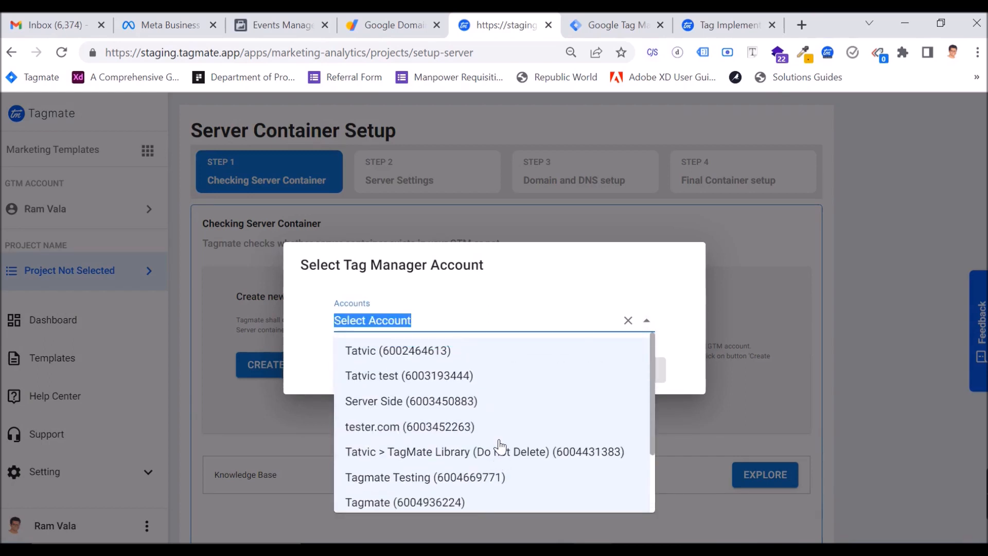
left_click(412, 400)
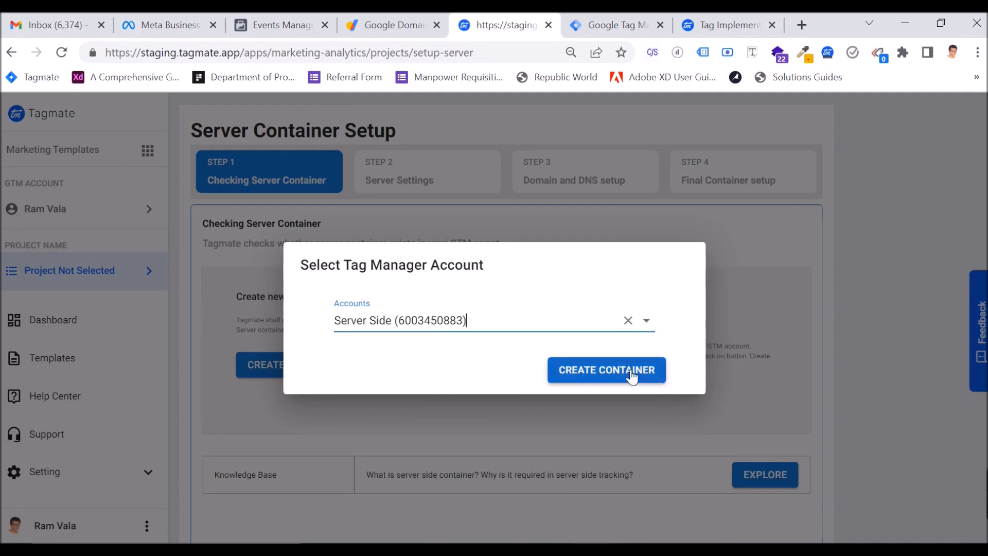
left_click(608, 374)
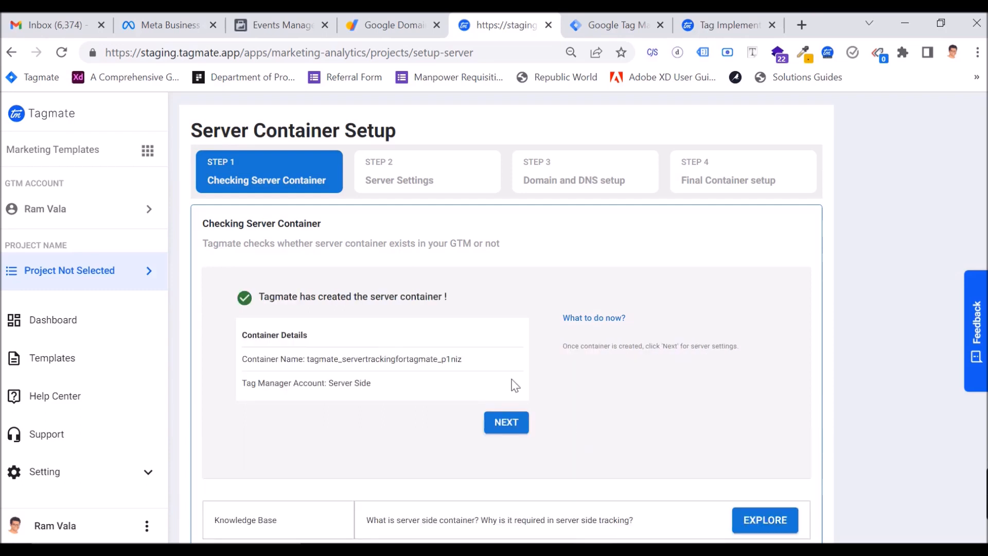
Highlight the created container's name and continue to the Server Settings stage.
left_click_drag(463, 359, 307, 359)
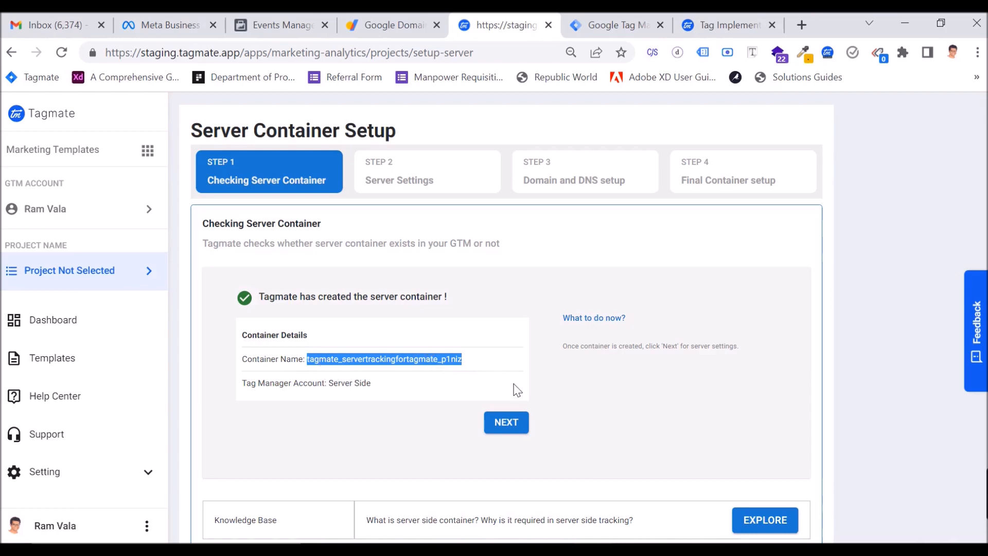
scroll(649, 401, "down", 2)
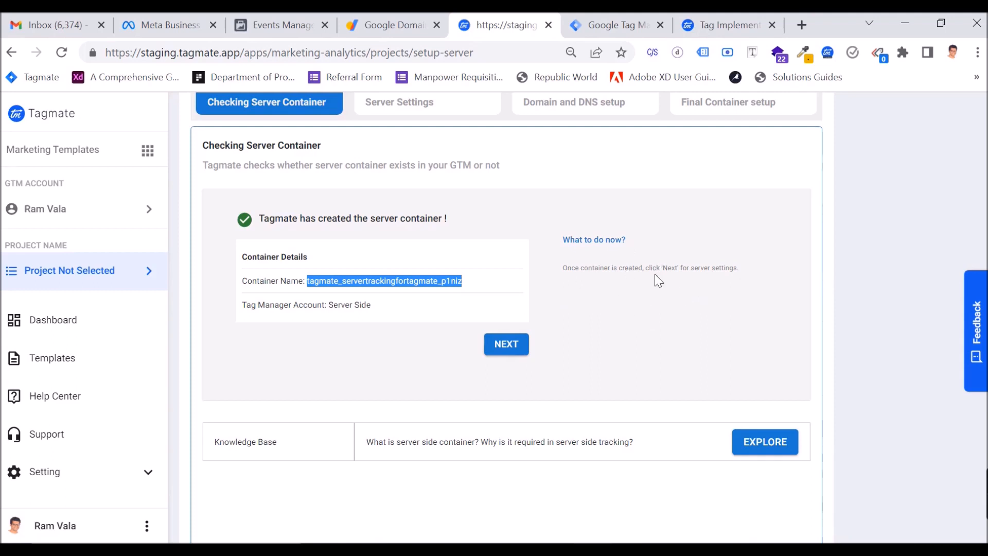
left_click(506, 343)
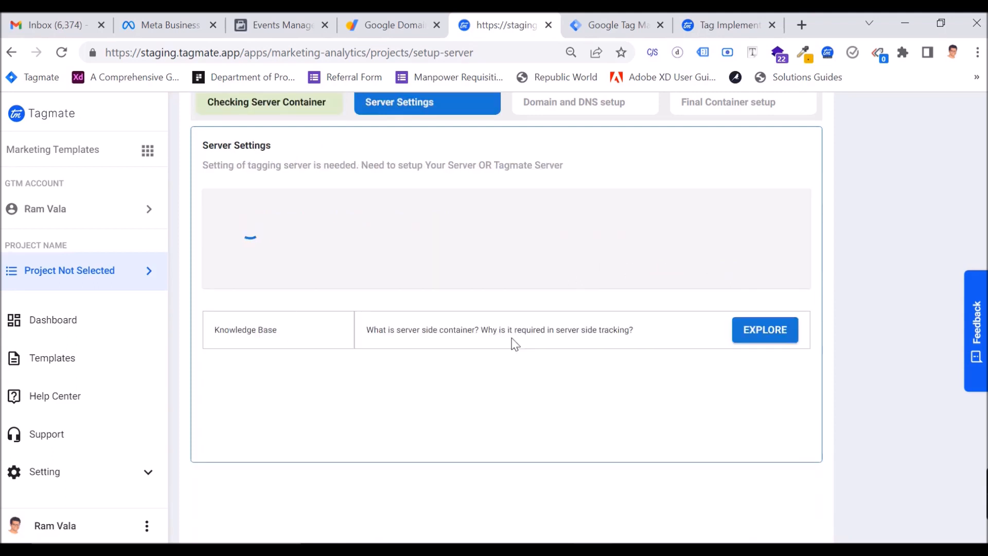
Choose Google Cloud Platform with Tagmate's GCP Server as the tagging server and continue to the domain setup.
scroll(510, 426, "up", 2)
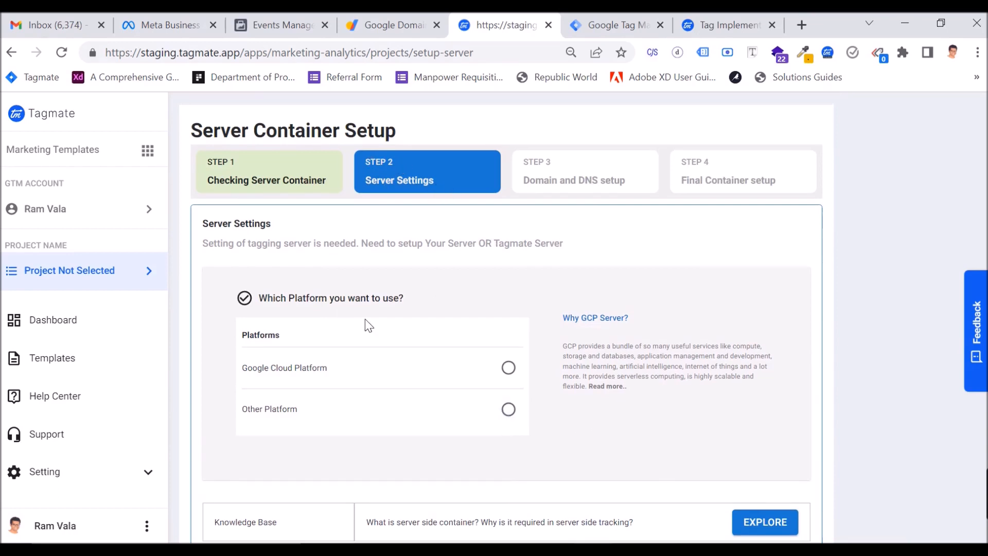
scroll(387, 322, "down", 2)
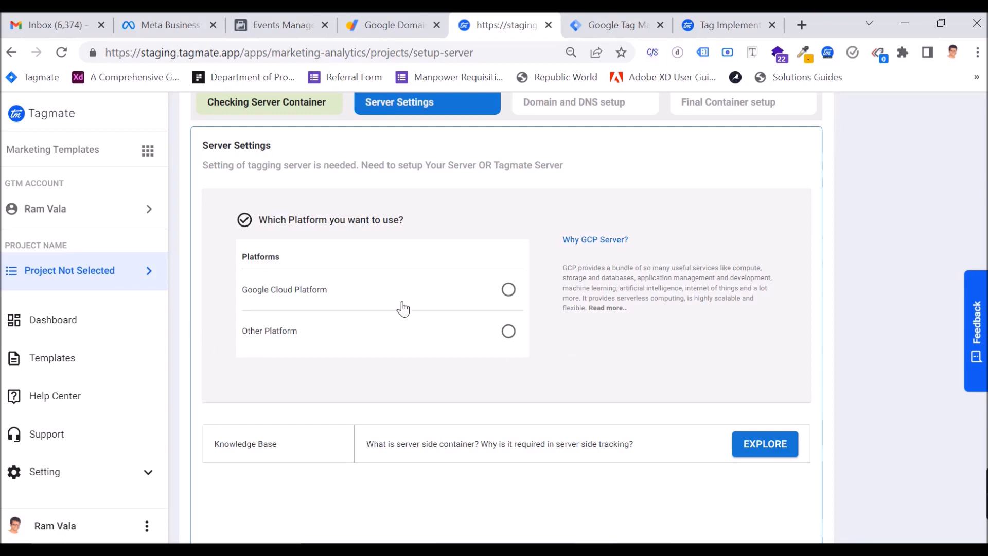
left_click(509, 291)
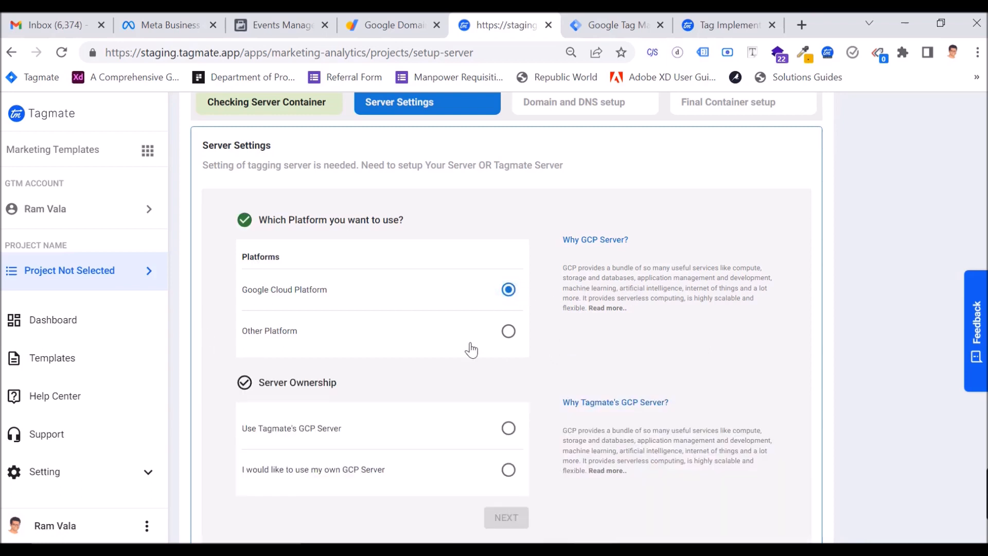
scroll(452, 352, "down", 3)
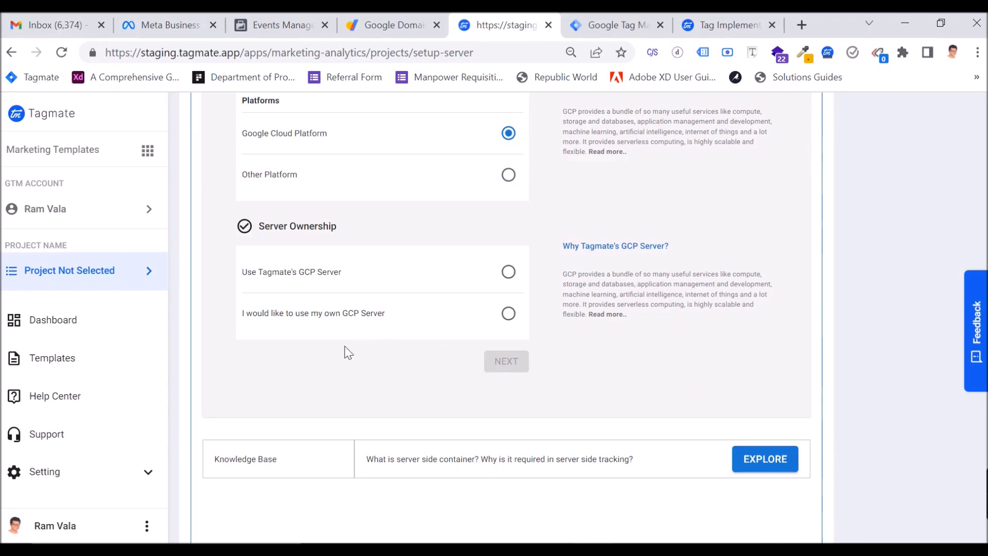
scroll(348, 352, "up", 2)
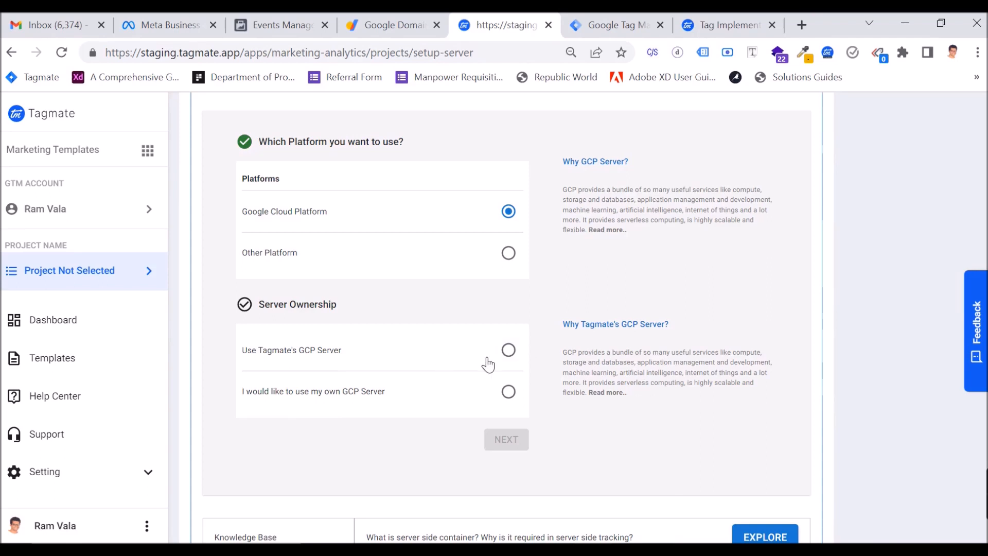
left_click(508, 352)
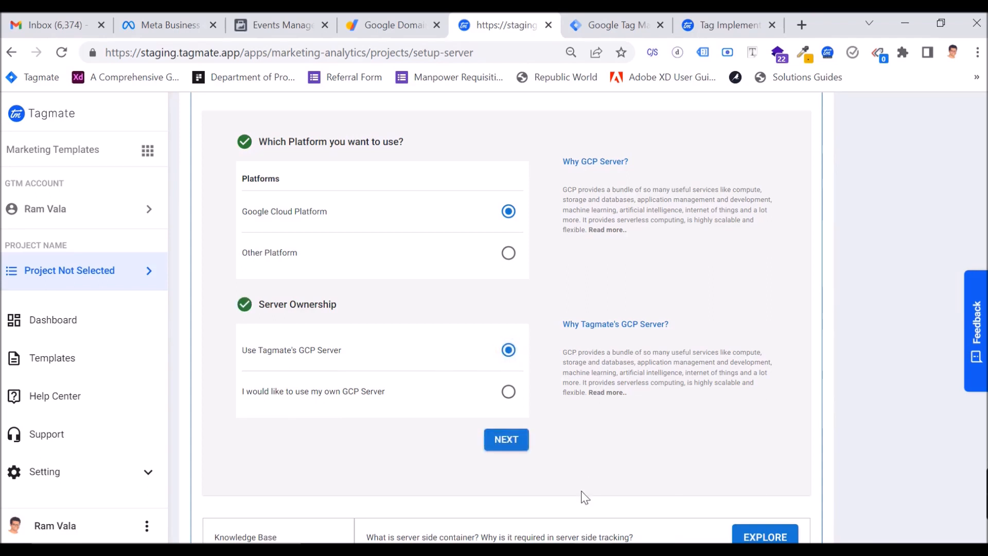
left_click(512, 440)
Choose the custom subdomain option, name it server123tagmate under tagmate.app, and continue to its DNS records.
scroll(653, 437, "up", 3)
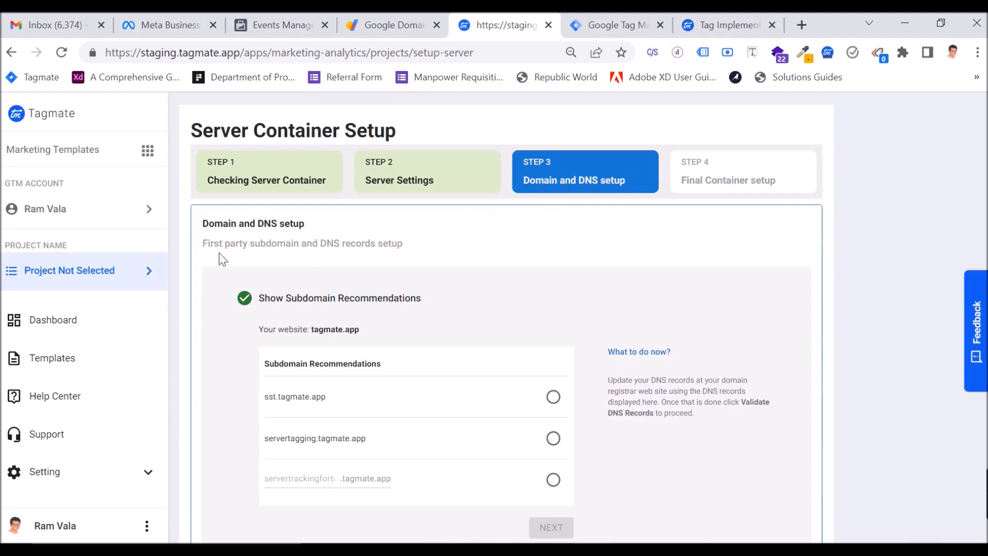
scroll(221, 252, "down", 2)
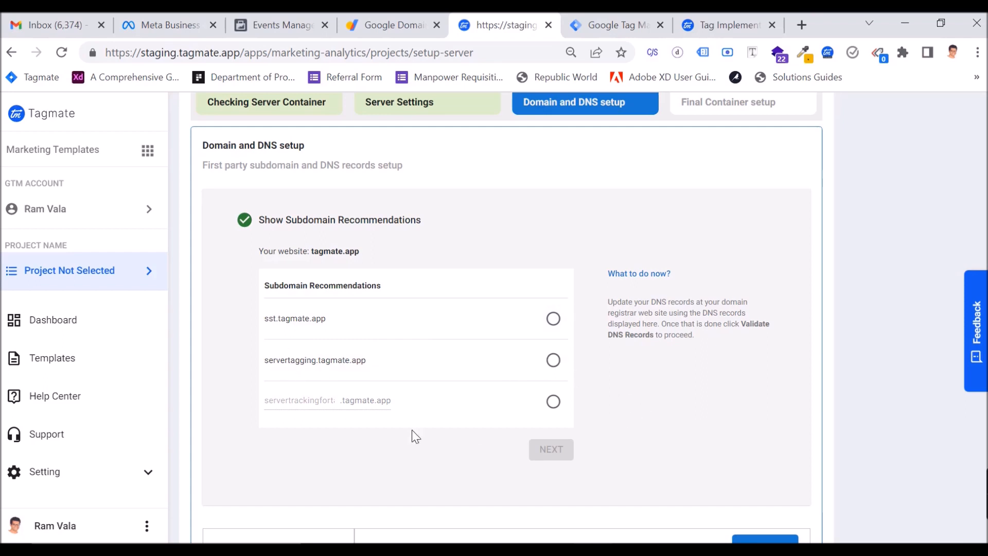
left_click(326, 402)
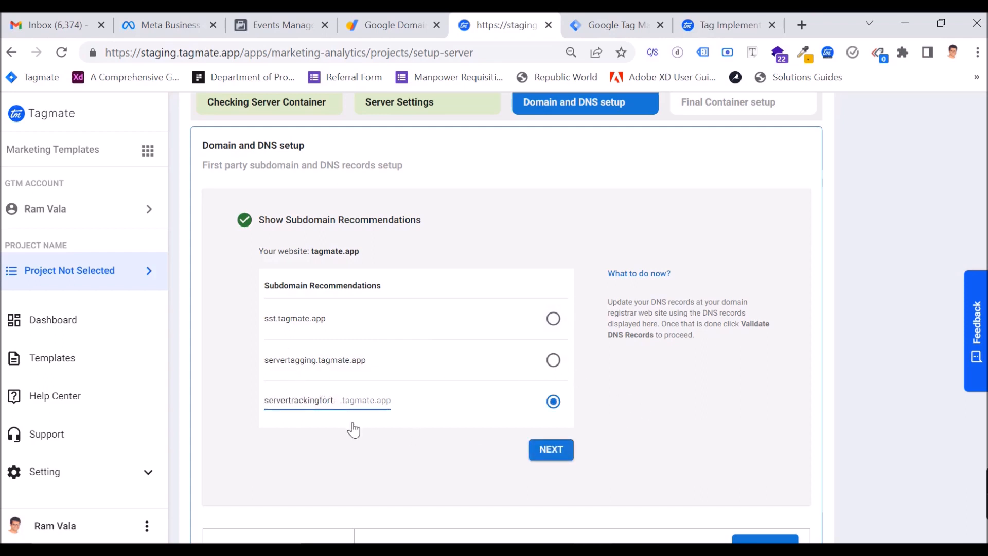
key("Right")
key("Right")
key("Right")
key("Right")
key("Right")
key("Right")
key("Right")
key("Left")
key("Left")
key("Left")
key("Left")
key("Left")
key("Left")
key("Left")
key("Left")
key("Left")
key("Left")
key("Left")
key("Left")
key("Left")
key("Left")
key("Left")
key("Left")
key("ctrl+a")
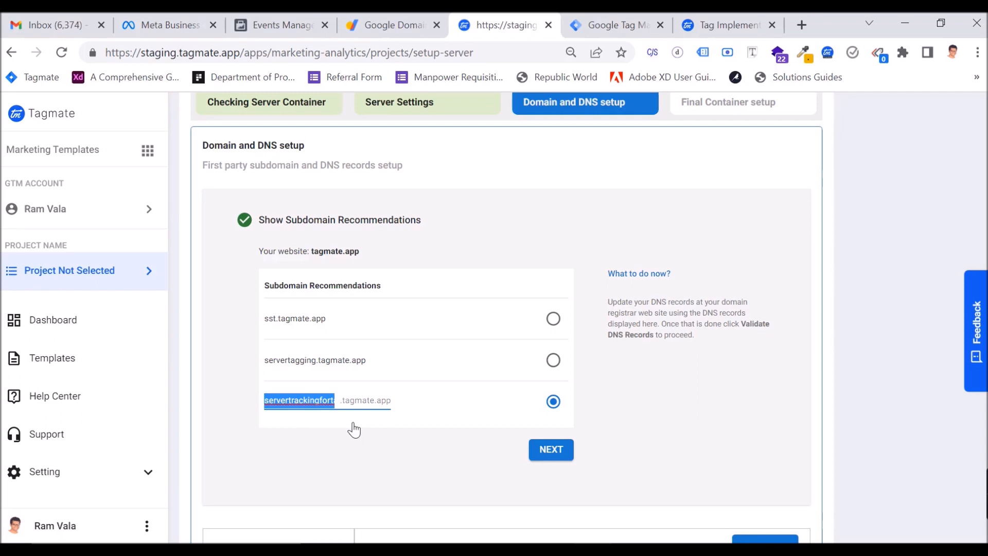
type("t")
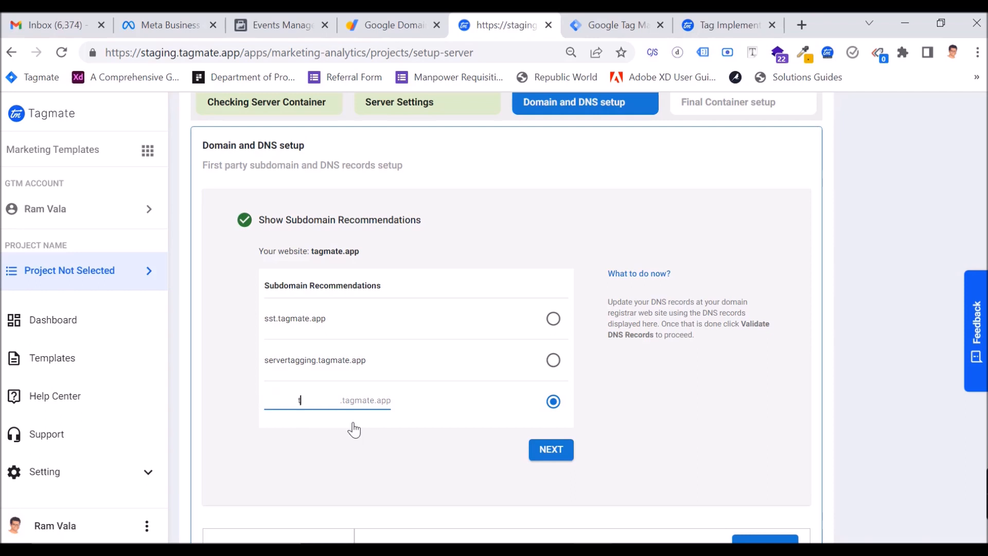
key("BackSpace")
type("s")
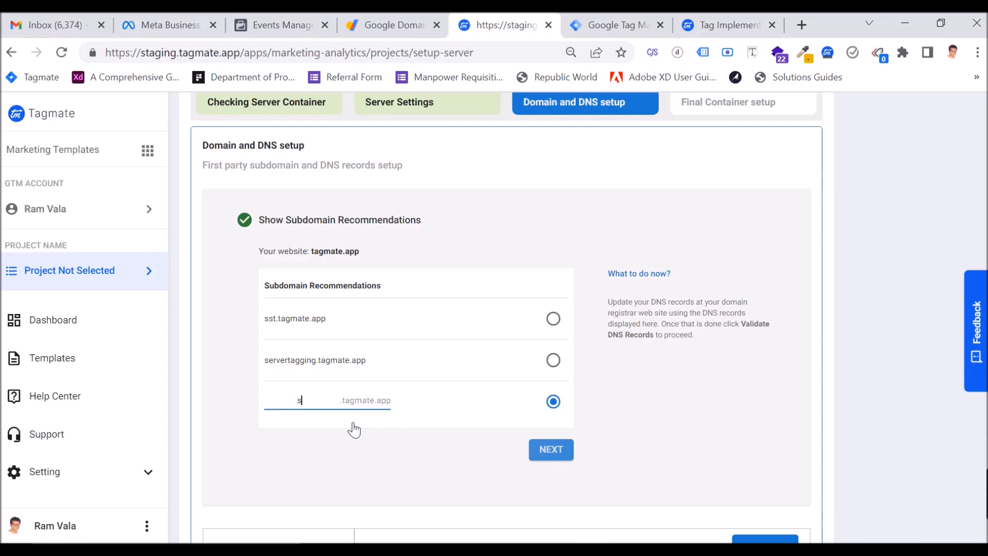
type("erver123tagmate")
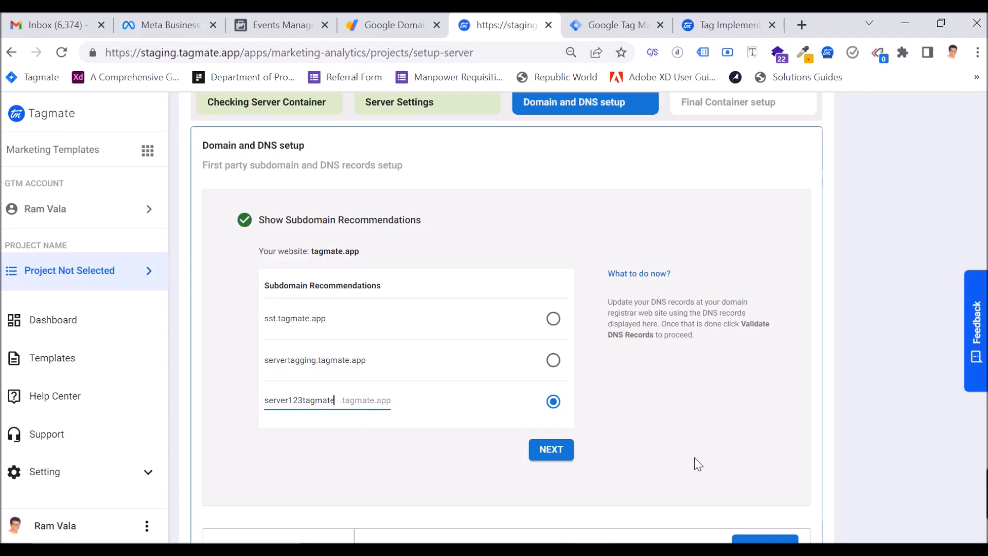
left_click(553, 450)
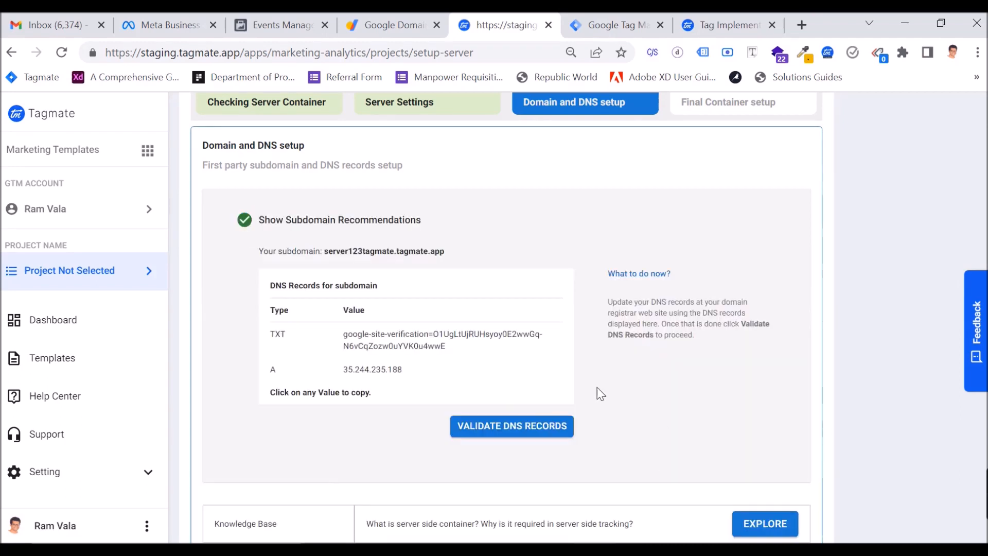
Examine the TXT and A records listed for the subdomain and the tagmate.app DNS page in Google Domains.
scroll(597, 393, "up", 2)
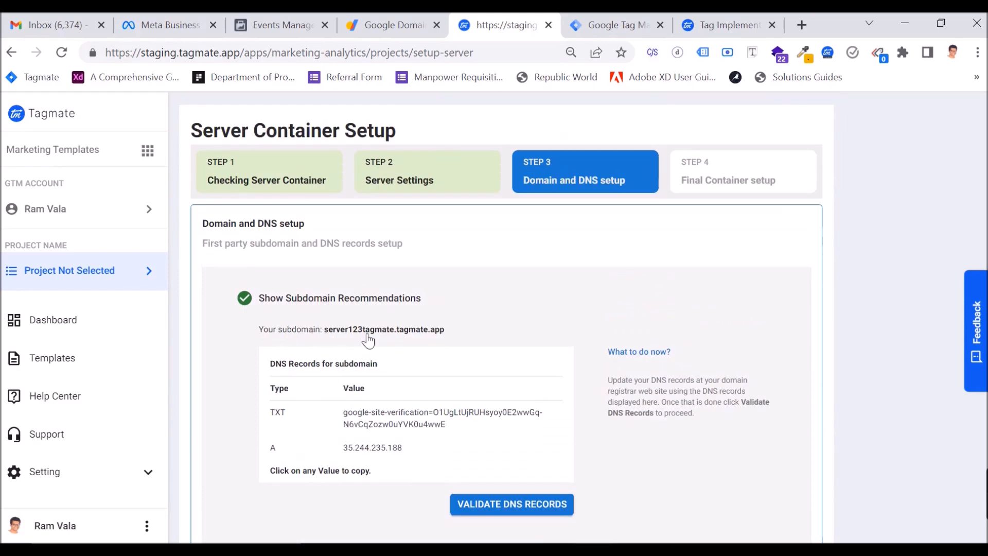
scroll(387, 418, "down", 2)
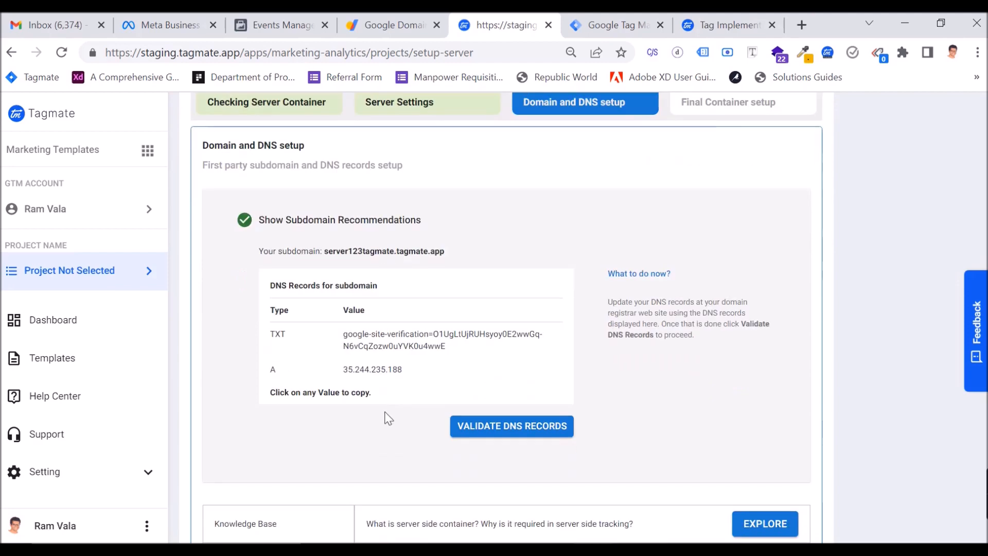
scroll(368, 456, "up", 2)
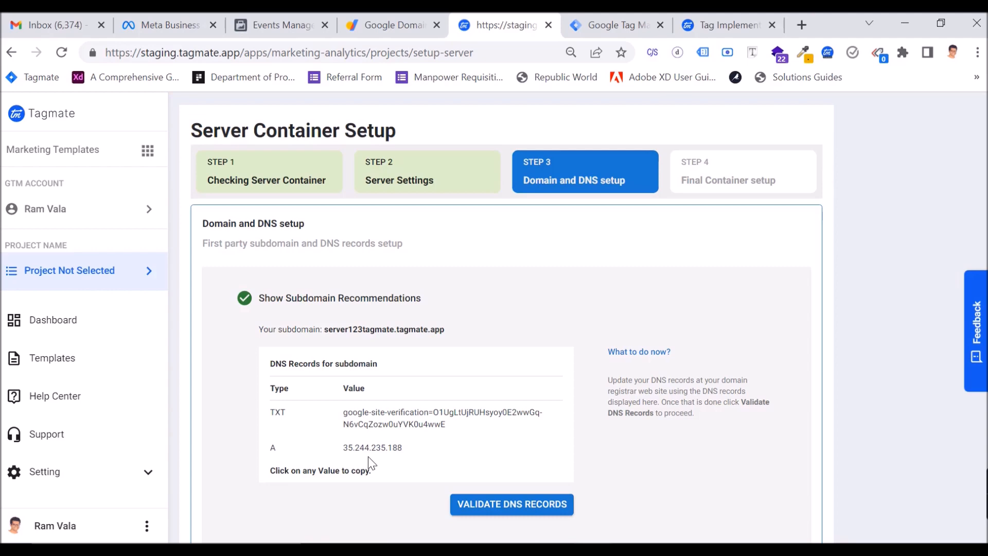
left_click(389, 24)
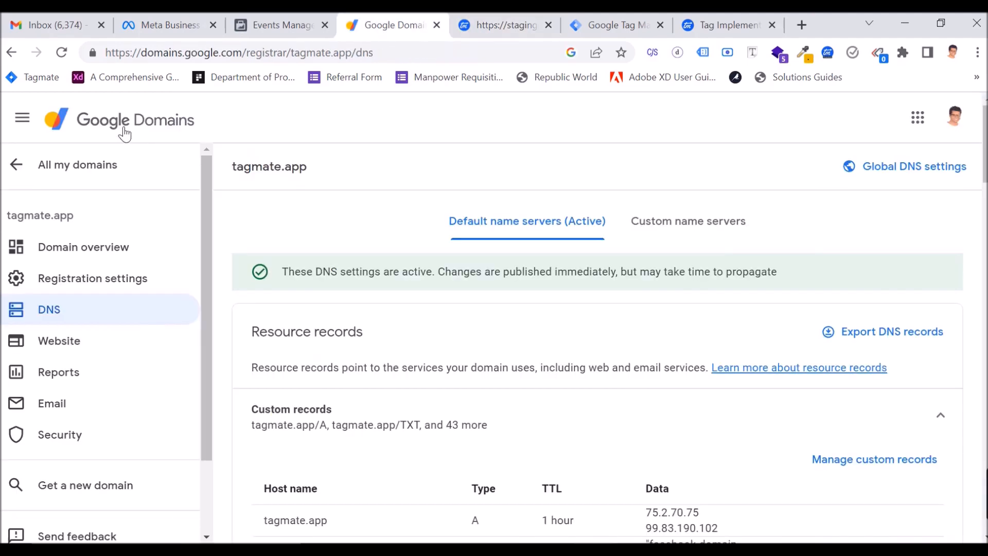
left_click(500, 28)
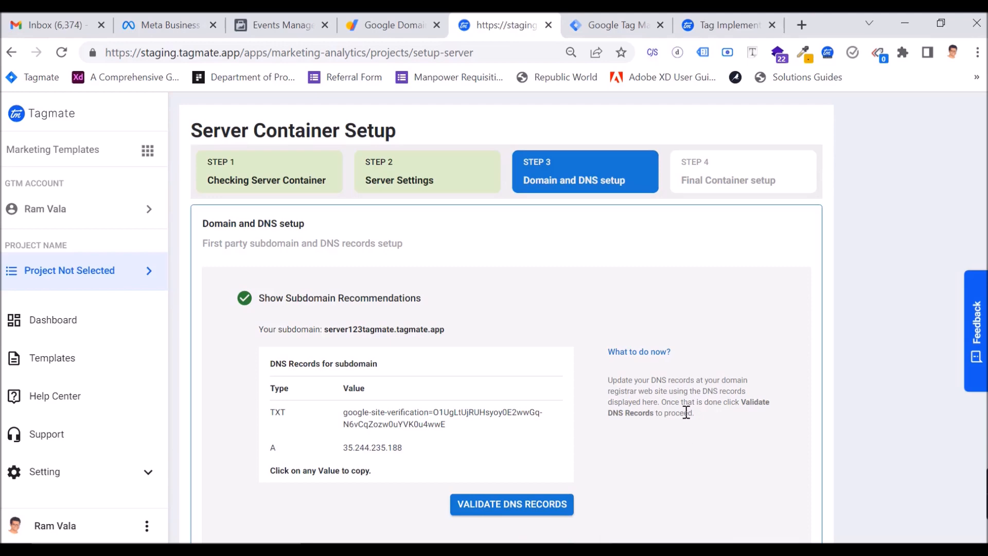
scroll(681, 411, "down", 1)
scroll(679, 411, "up", 1)
Switch to Google Domains, open tagmate.app's custom DNS records for editing, and add a new blank record.
left_click(396, 25)
scroll(862, 495, "down", 2)
scroll(862, 495, "up", 2)
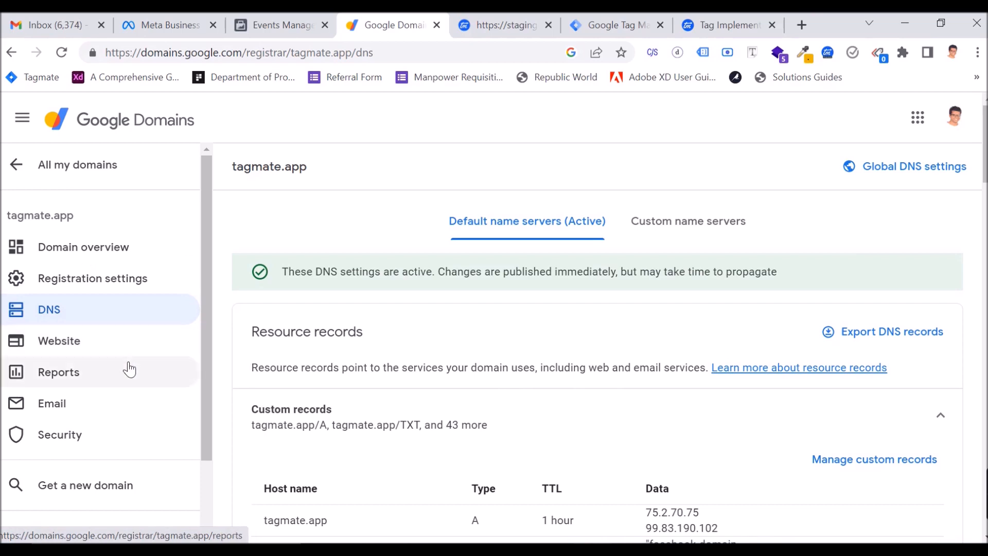
scroll(809, 399, "down", 2)
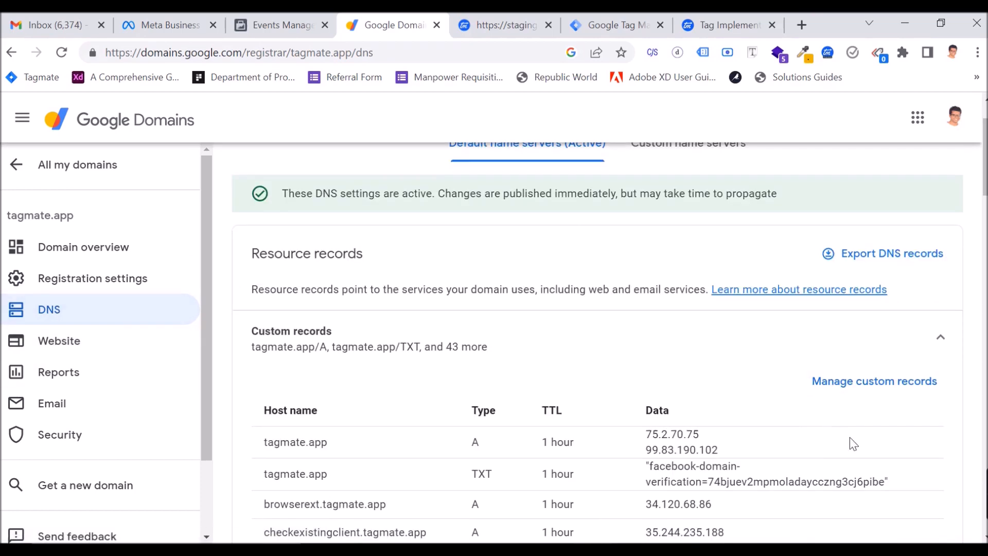
left_click(878, 390)
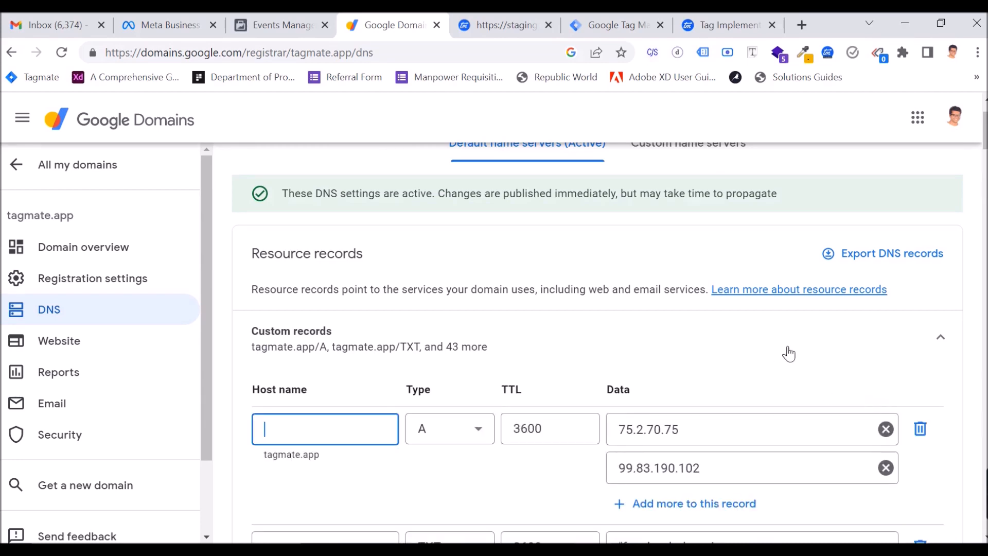
scroll(792, 360, "down", 15)
scroll(820, 370, "down", 20)
scroll(820, 369, "down", 20)
scroll(822, 375, "down", 15)
scroll(820, 381, "up", 3)
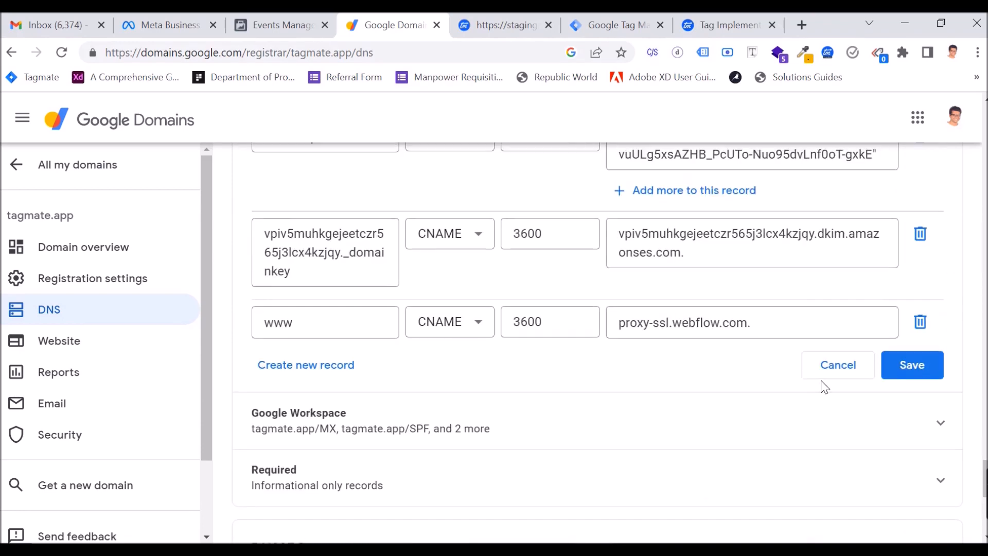
left_click(299, 366)
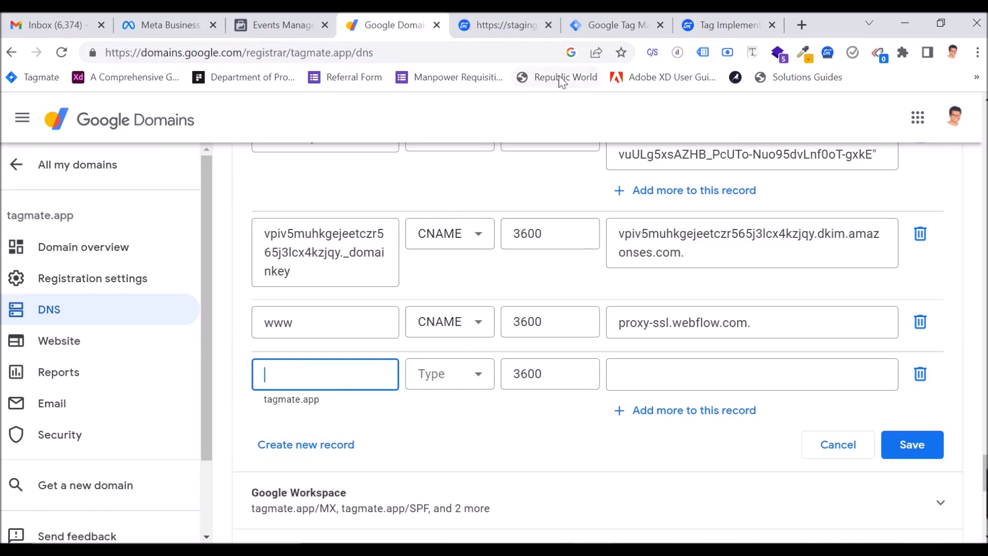
Copy the subdomain from Tagmate into the new record's host name and trim it to server123tagmate.
left_click(501, 32)
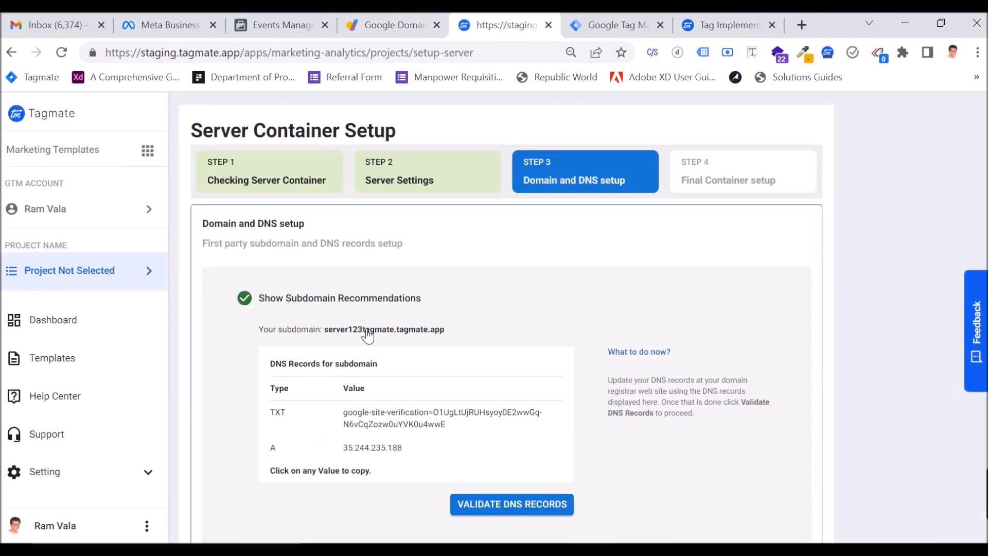
left_click(390, 335)
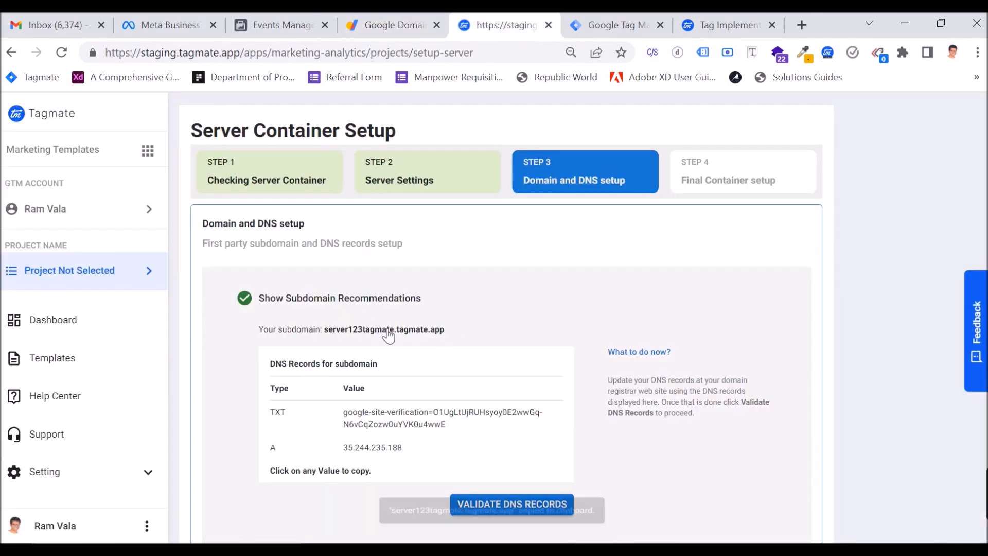
left_click(390, 19)
key("ctrl+v")
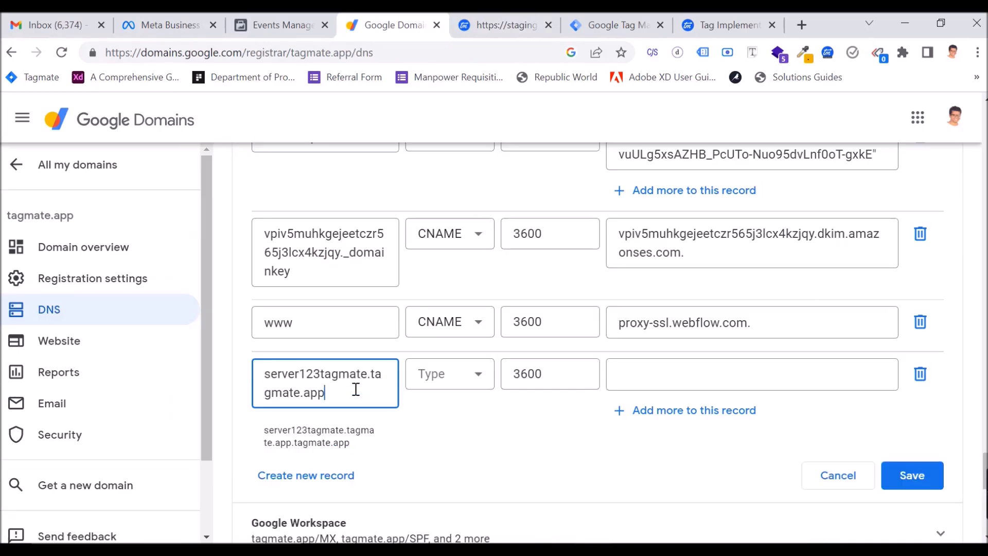
left_click_drag(368, 373, 395, 406)
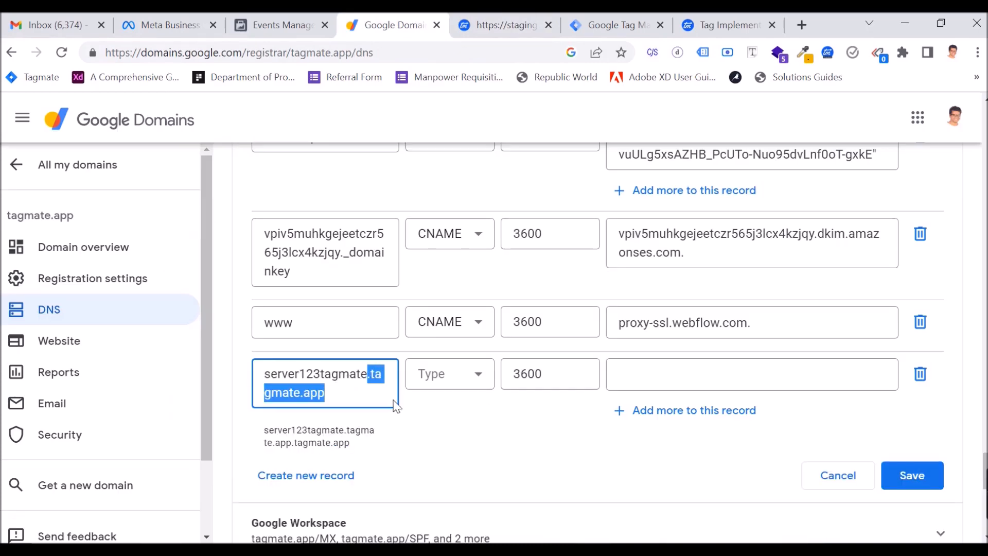
key("BackSpace")
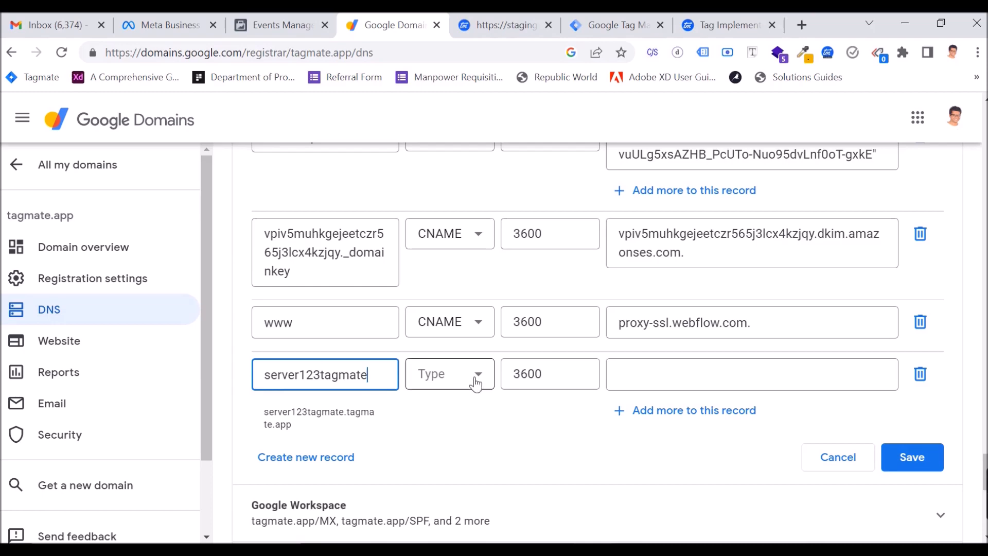
Check the first required record type in Tagmate and set the server123tagmate record's type to TXT.
left_click(501, 25)
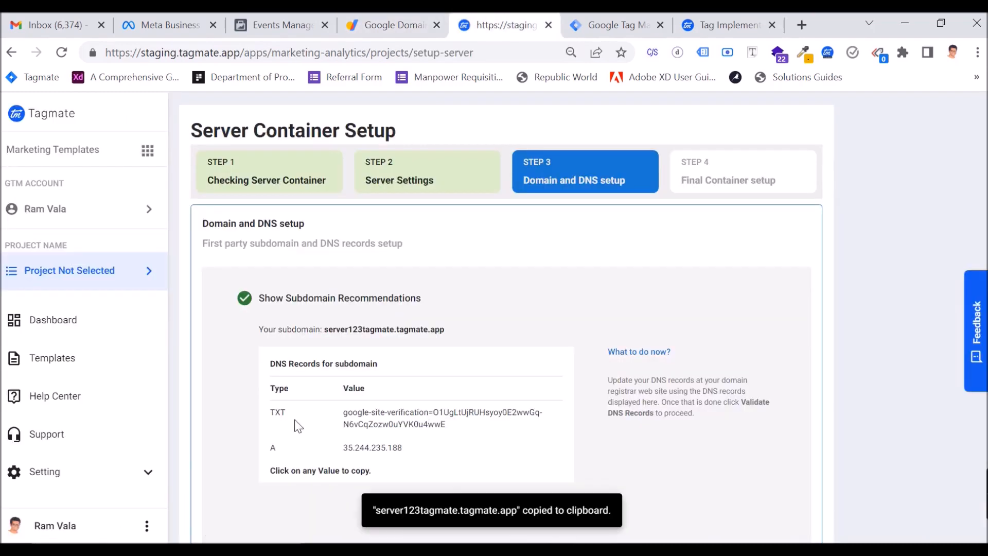
left_click(365, 27)
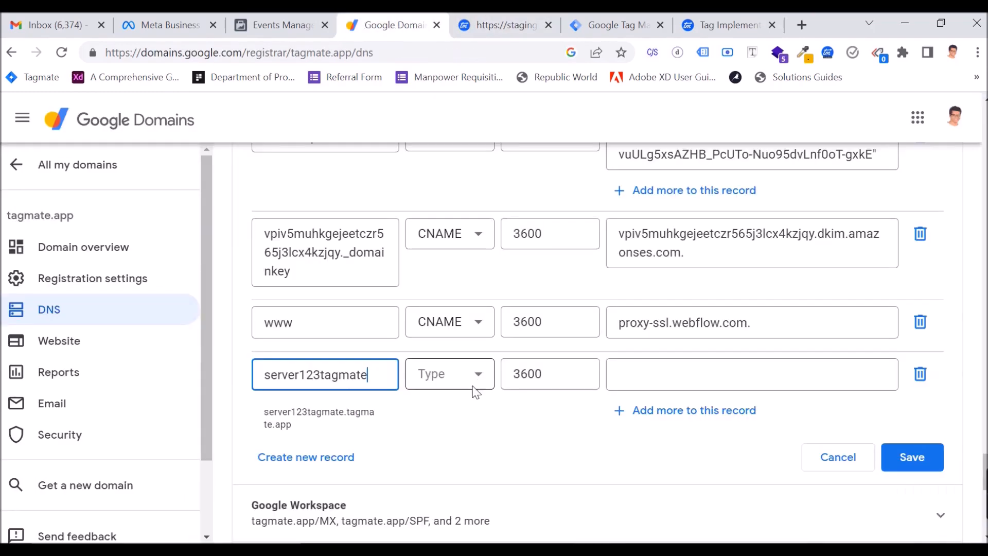
left_click(483, 383)
scroll(438, 255, "up", 8)
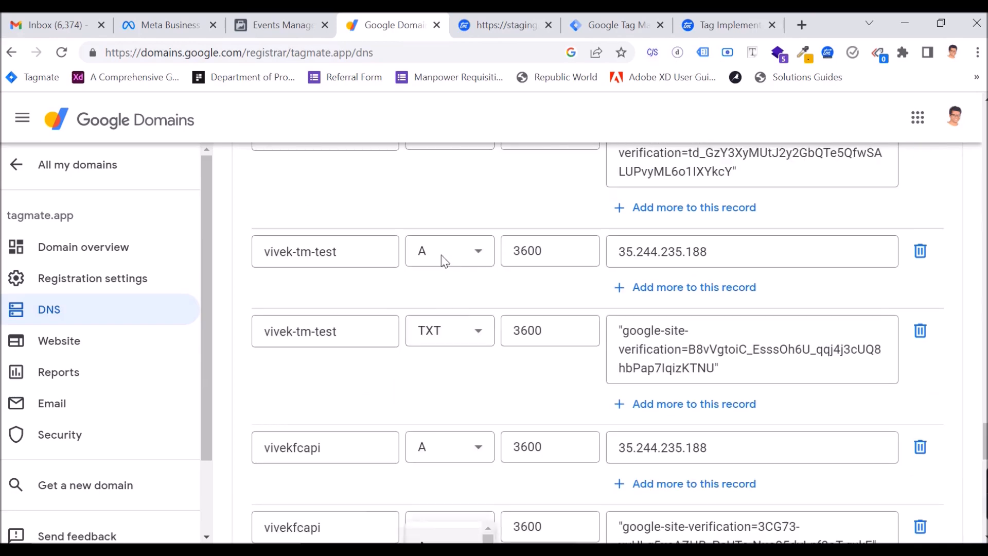
scroll(467, 349, "down", 6)
scroll(453, 391, "down", 5)
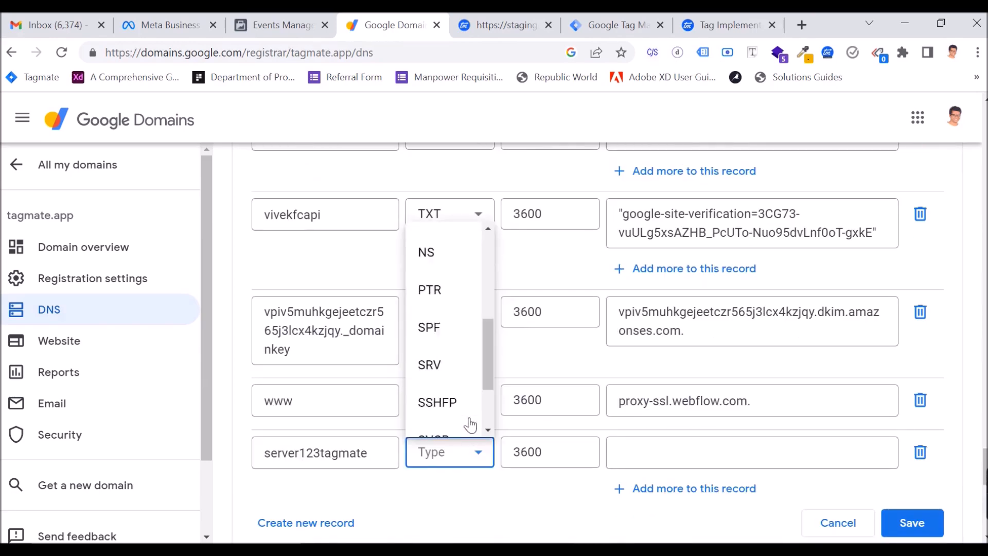
left_click(457, 417)
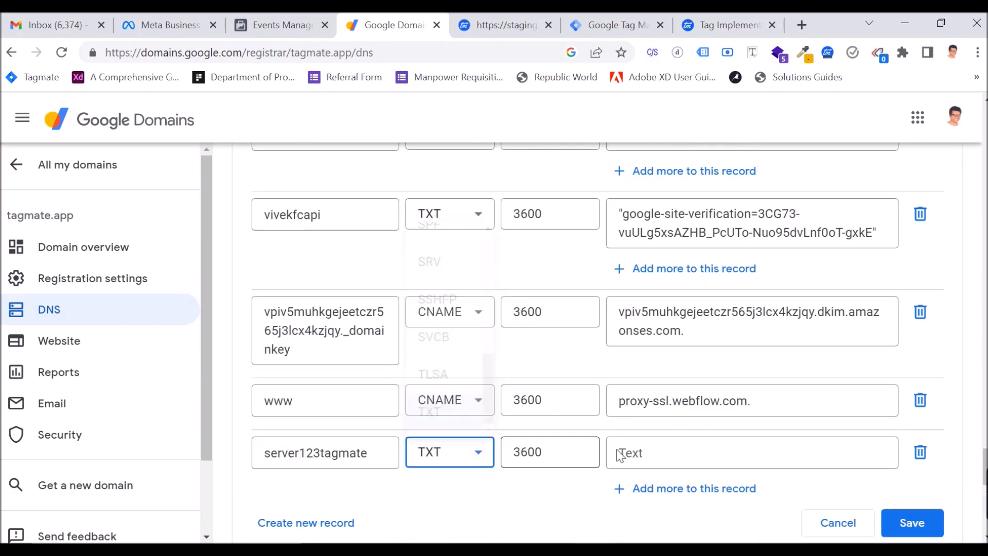
Copy the Google site verification value from Tagmate into the server123tagmate TXT record as its only data entry.
left_click(481, 18)
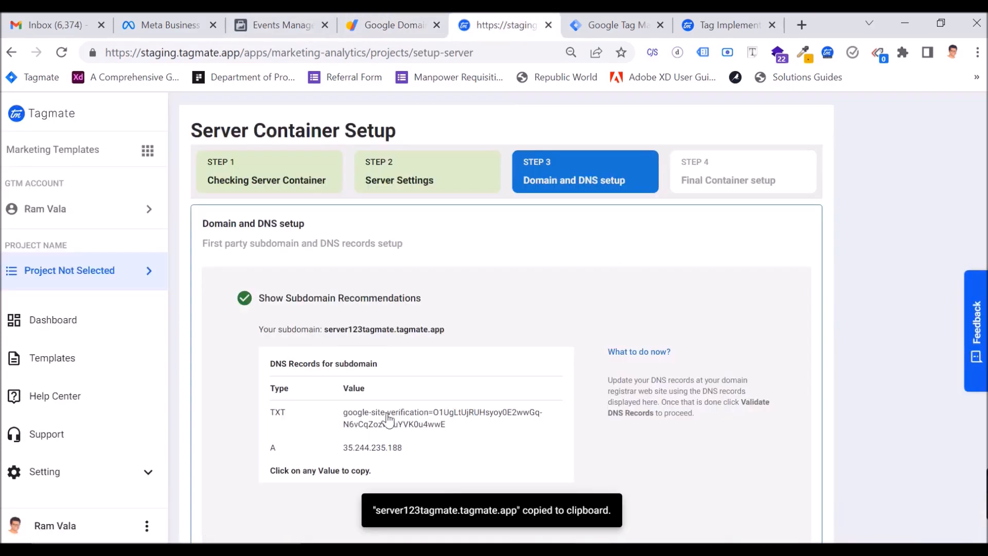
left_click(387, 25)
left_click(664, 454)
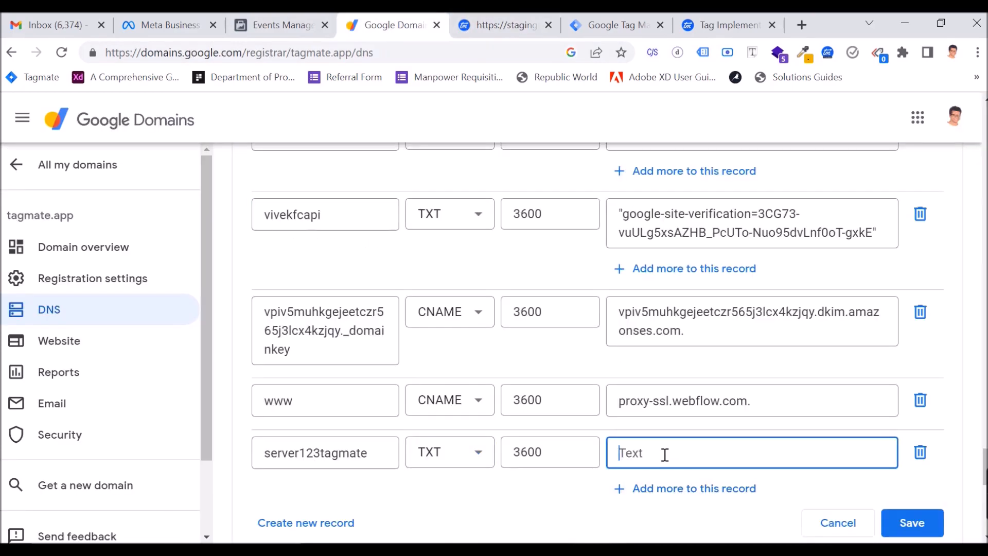
key("ctrl+v")
scroll(523, 453, "down", 4)
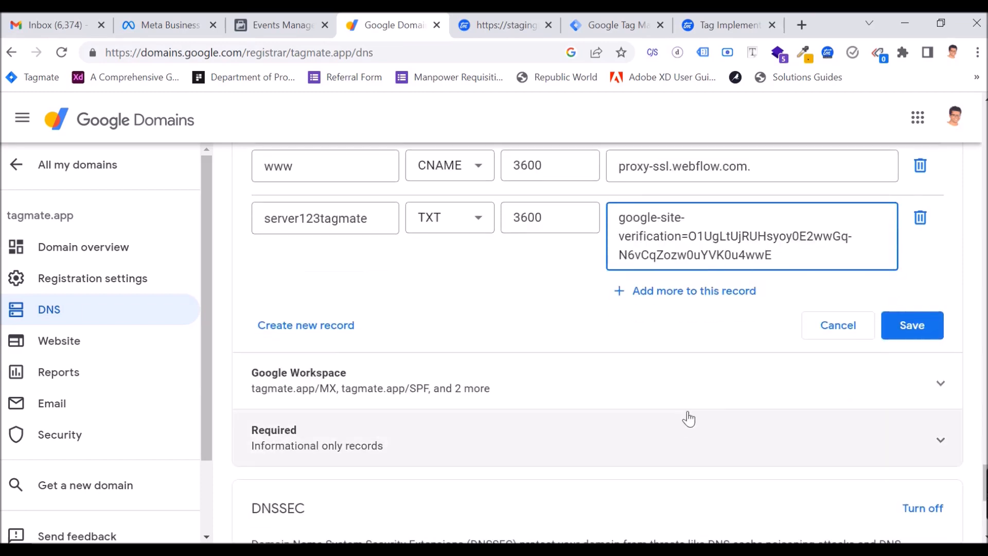
left_click(620, 290)
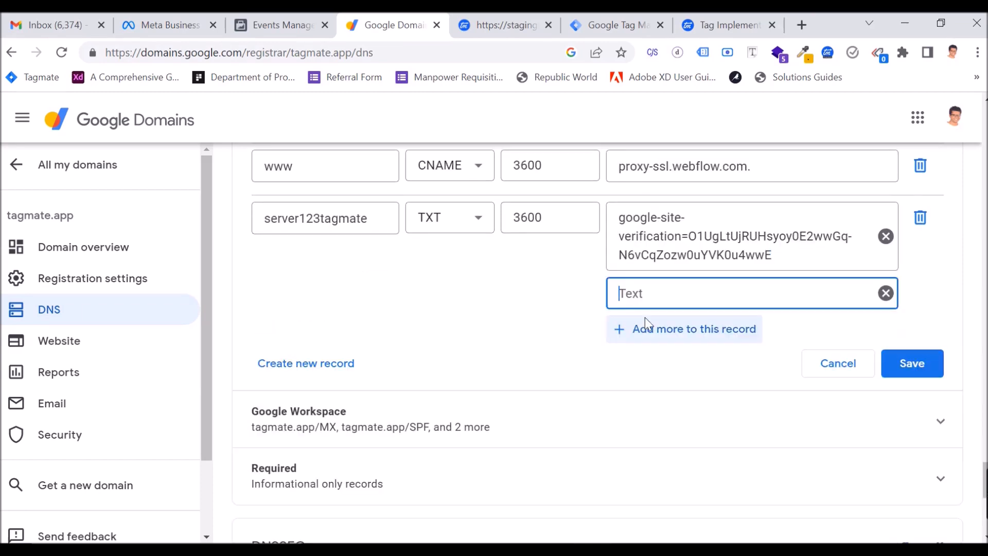
left_click(886, 293)
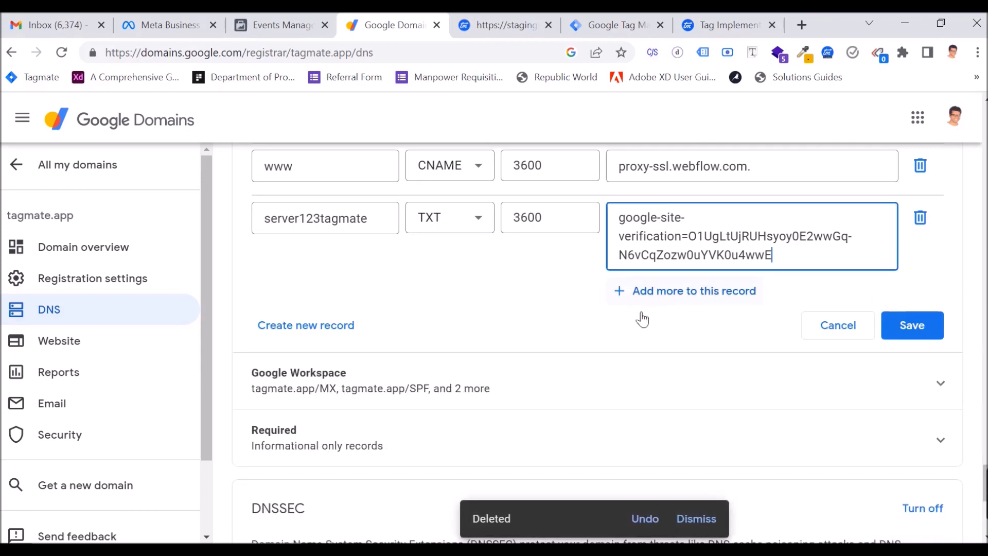
Create another custom DNS record in Google Domains with host name server123tagmate and type A.
left_click(289, 329)
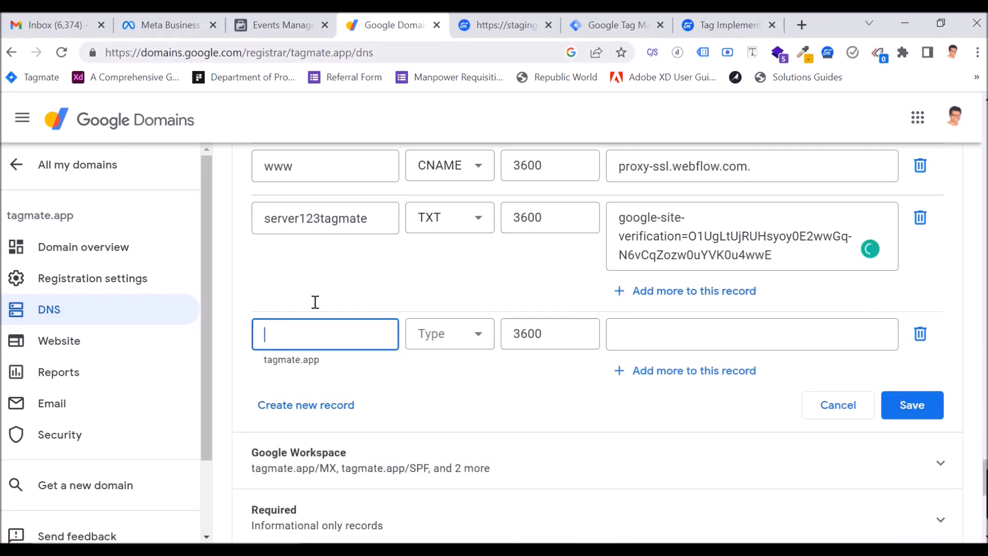
double_click(345, 221)
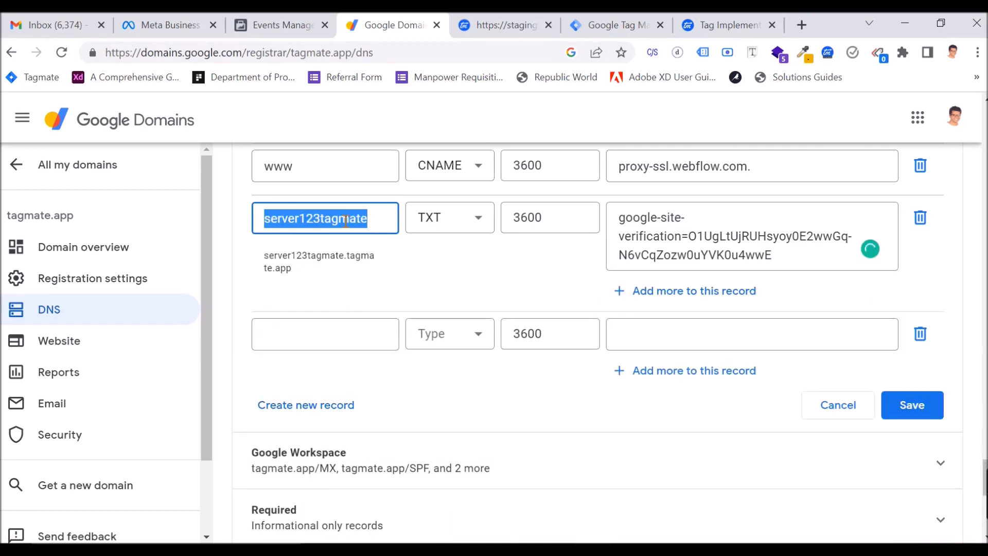
left_click(330, 331)
key("ctrl+v")
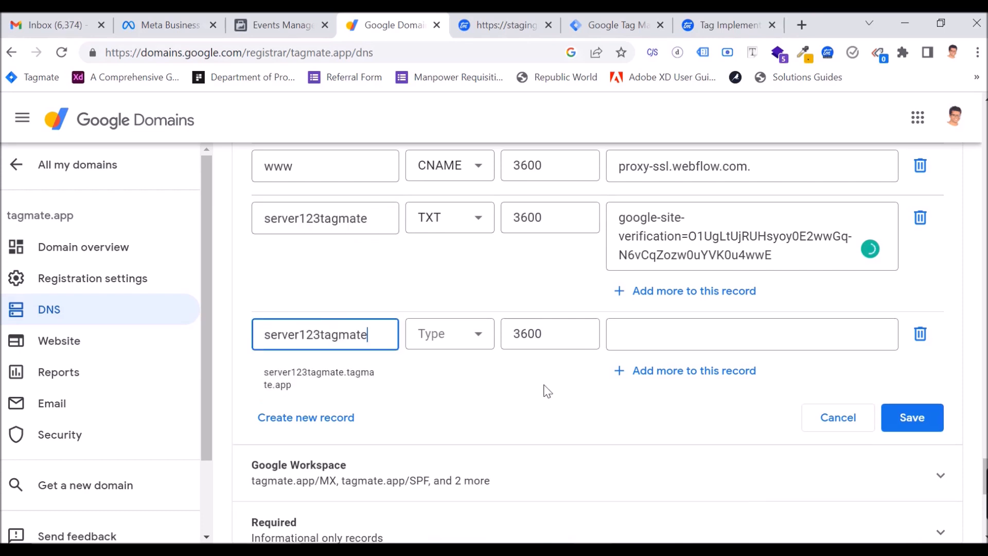
left_click(474, 335)
left_click(440, 132)
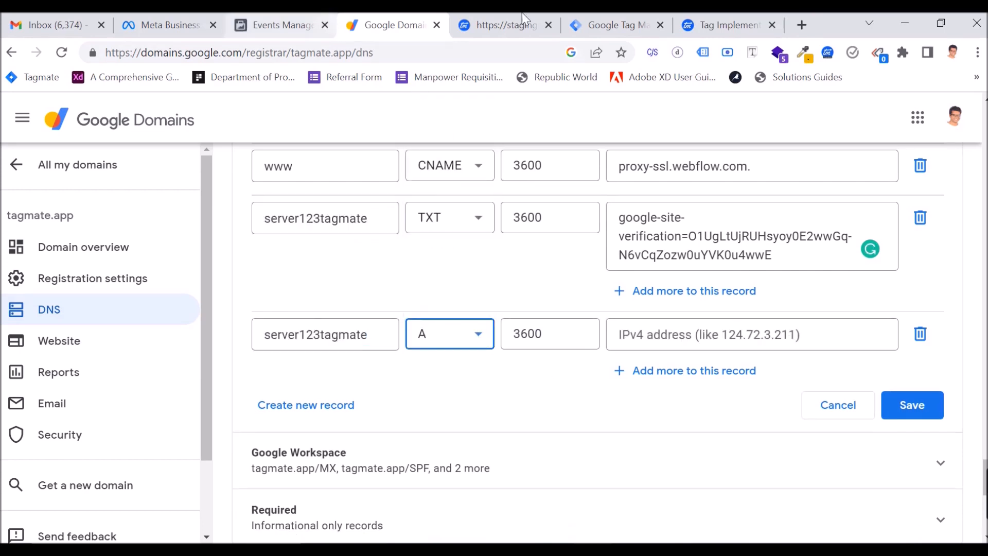
Copy the A record value 35.244.235.188 from Tagmate into the new record's data in Google Domains and save the custom records.
left_click(509, 25)
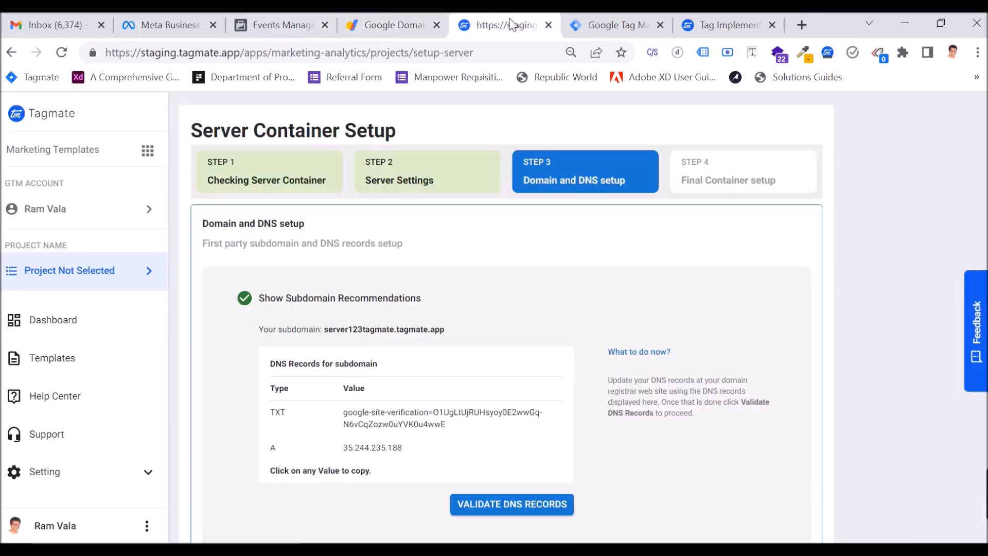
left_click(387, 447)
left_click(393, 26)
left_click(663, 334)
key("ctrl+v")
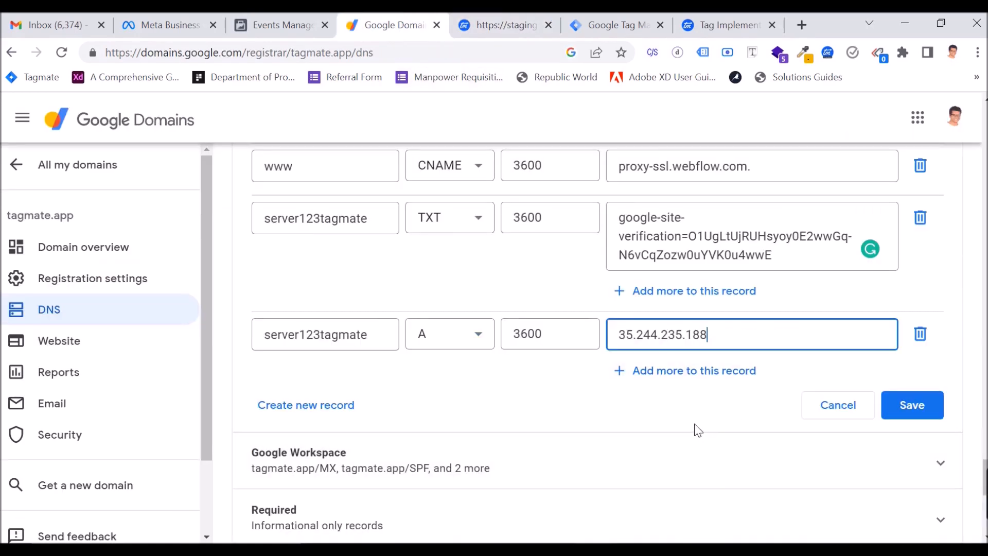
scroll(693, 424, "up", 1)
scroll(281, 315, "down", 1)
left_click(914, 406)
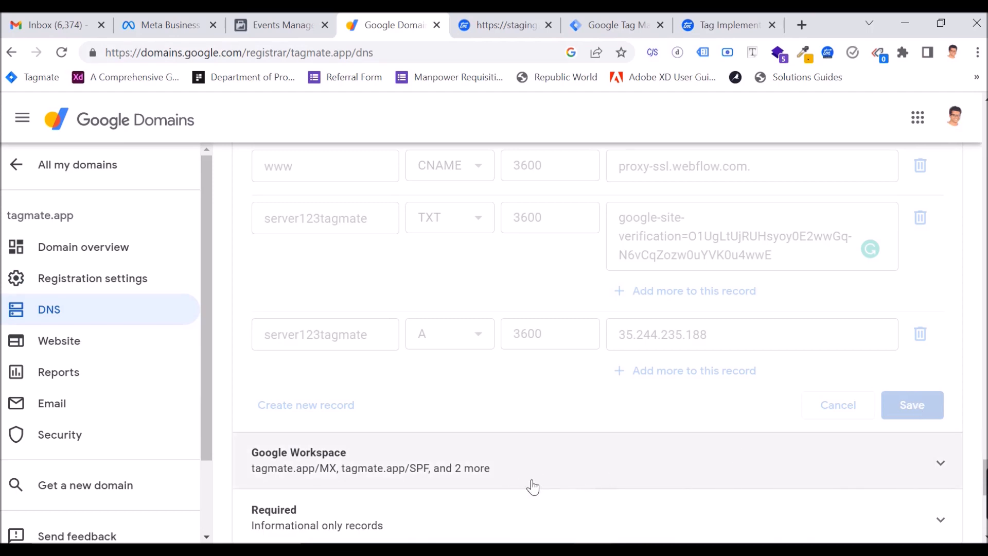
Look through tagmate.app's saved custom records for the server123tagmate A and TXT entries.
scroll(562, 408, "down", 4)
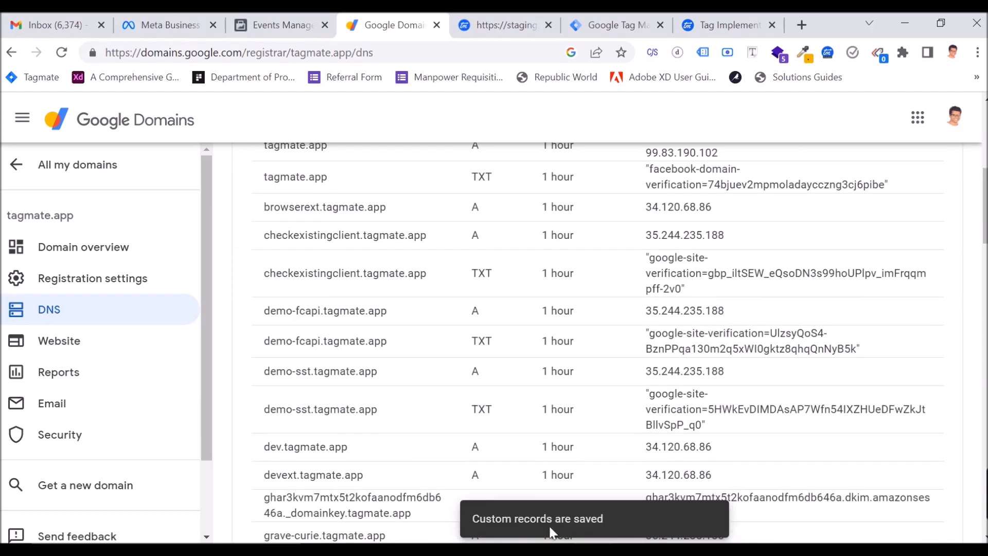
scroll(765, 380, "down", 2)
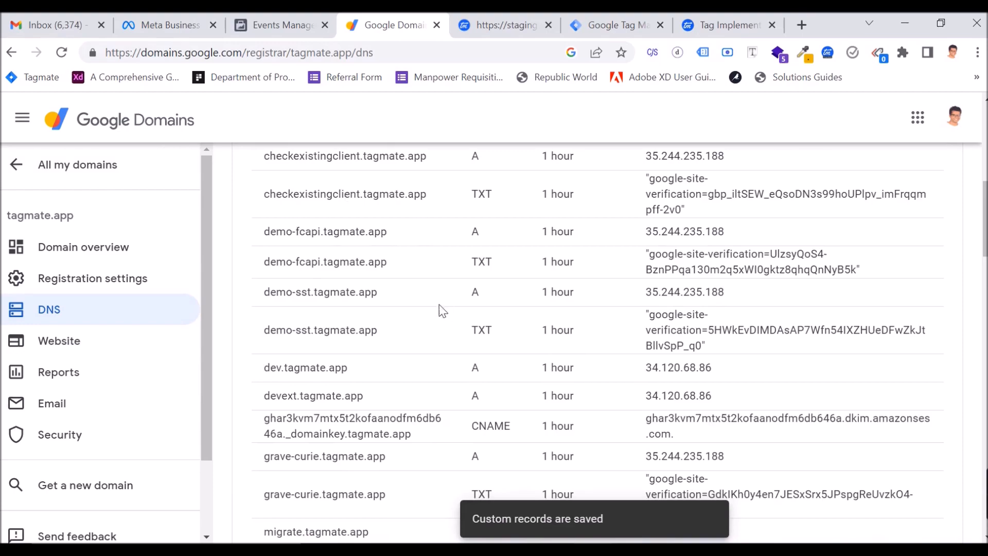
scroll(440, 310, "down", 20)
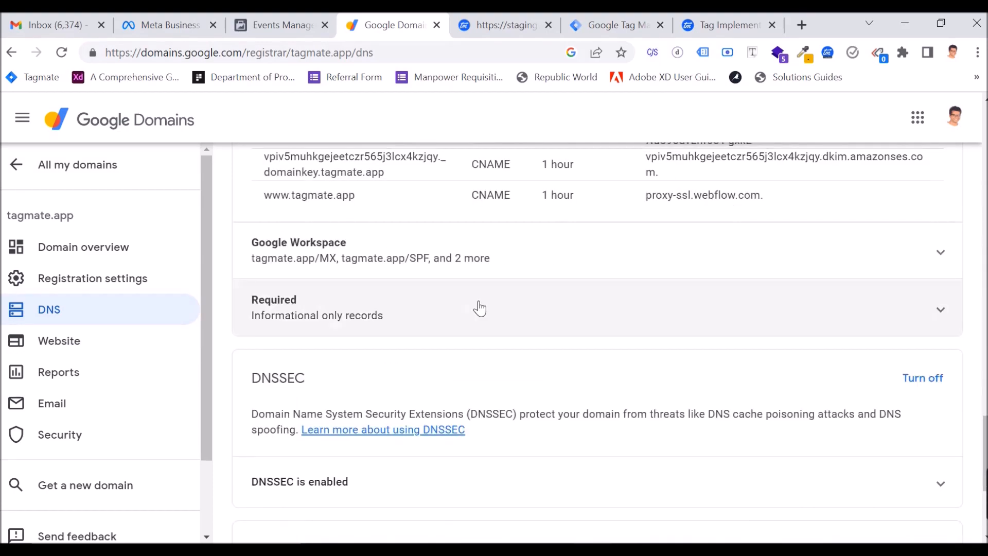
scroll(480, 308, "up", 15)
scroll(503, 386, "up", 6)
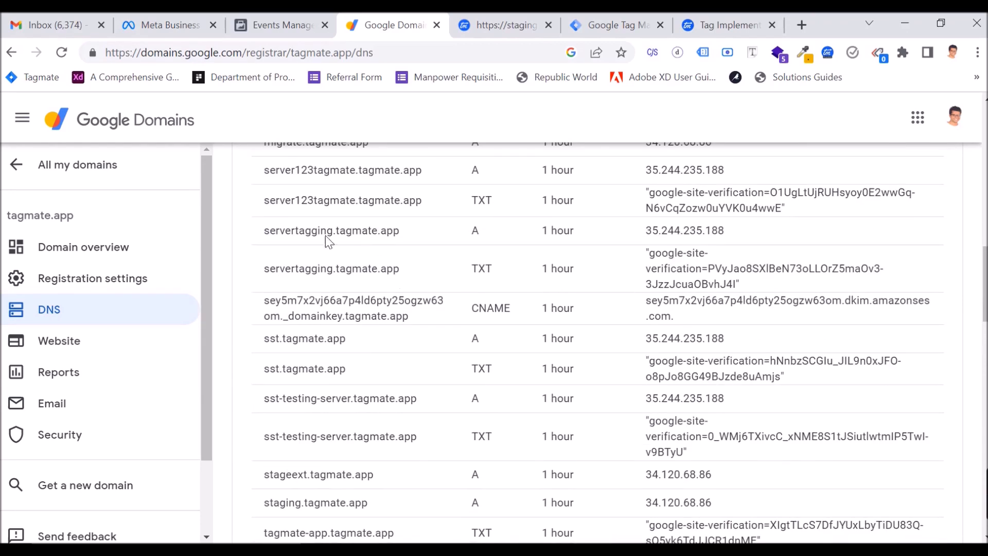
scroll(292, 279, "up", 2)
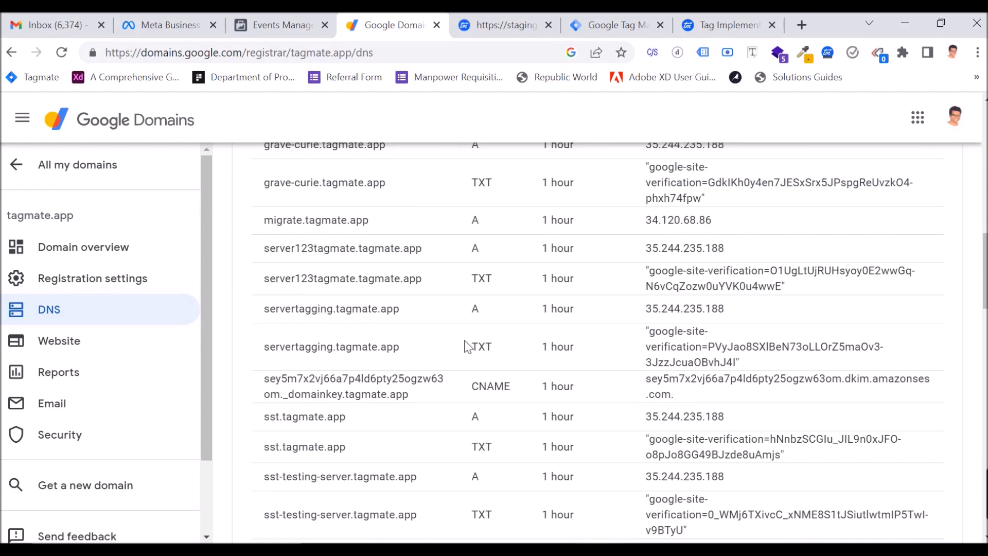
scroll(467, 346, "down", 2)
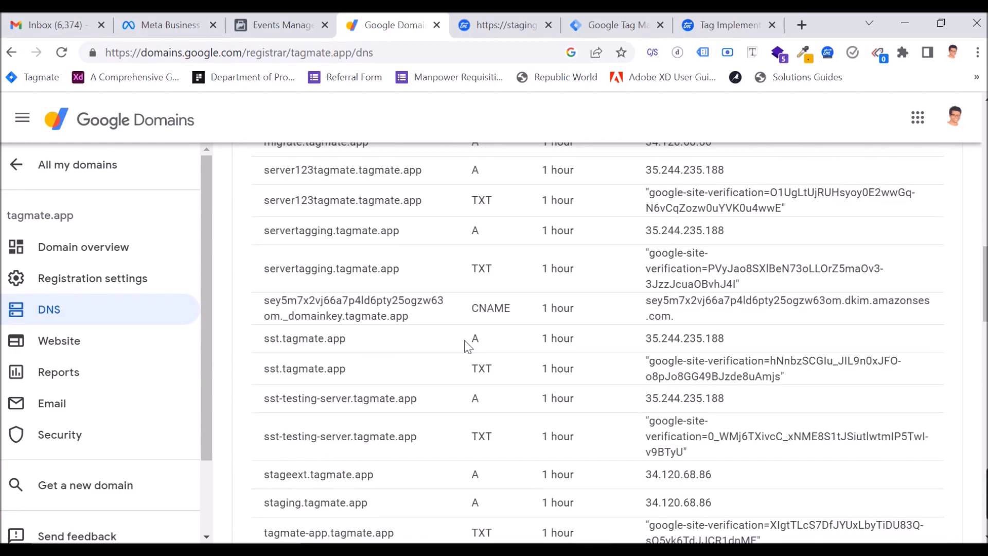
scroll(467, 347, "up", 4)
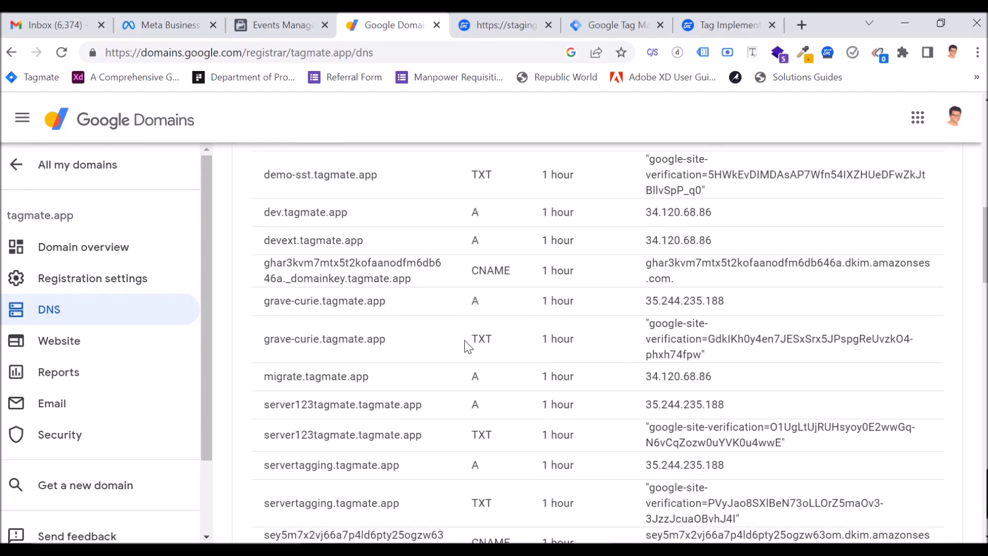
scroll(467, 346, "up", 9)
scroll(467, 347, "down", 6)
scroll(467, 346, "down", 6)
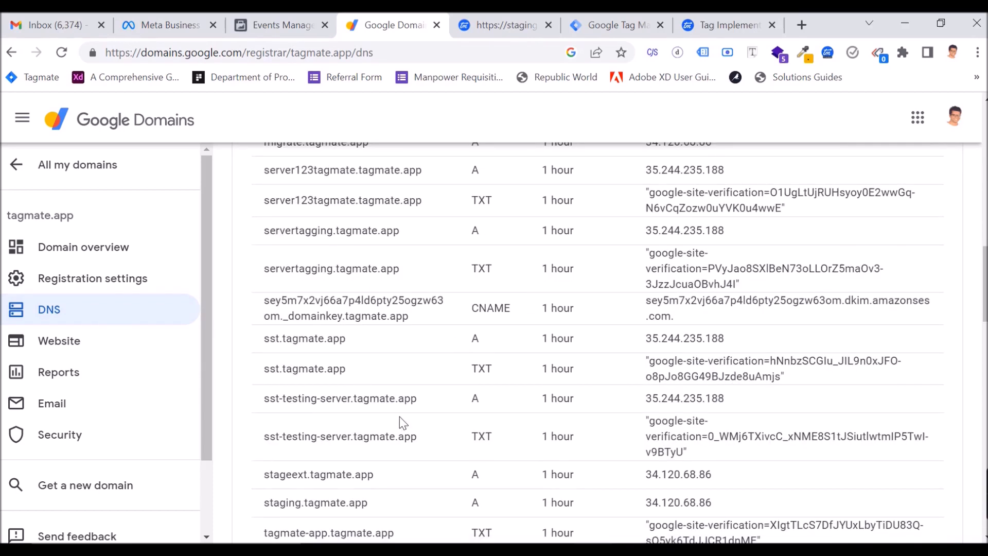
Switch to Tagmate and validate the DNS records for the server123tagmate.tagmate.app subdomain.
left_click(486, 25)
scroll(540, 414, "down", 3)
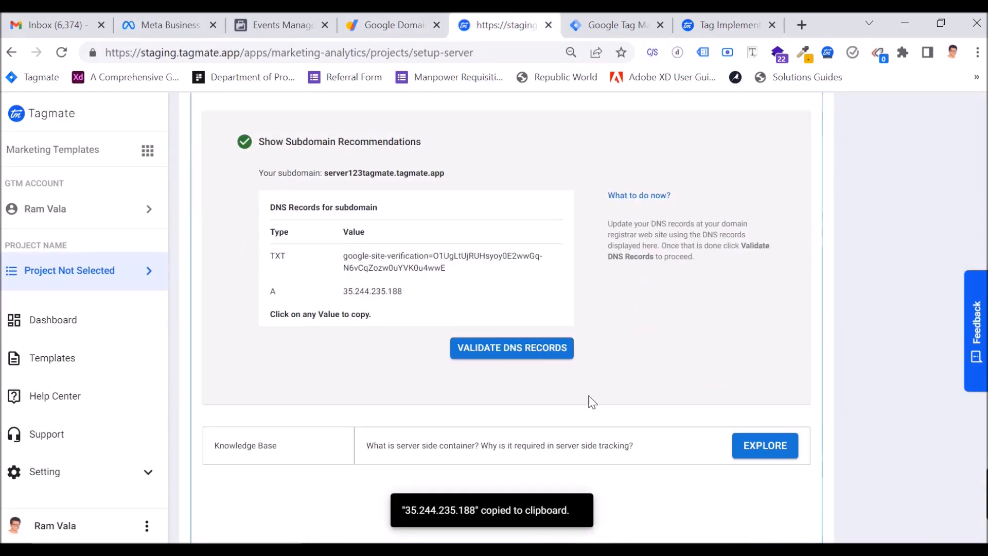
left_click(525, 350)
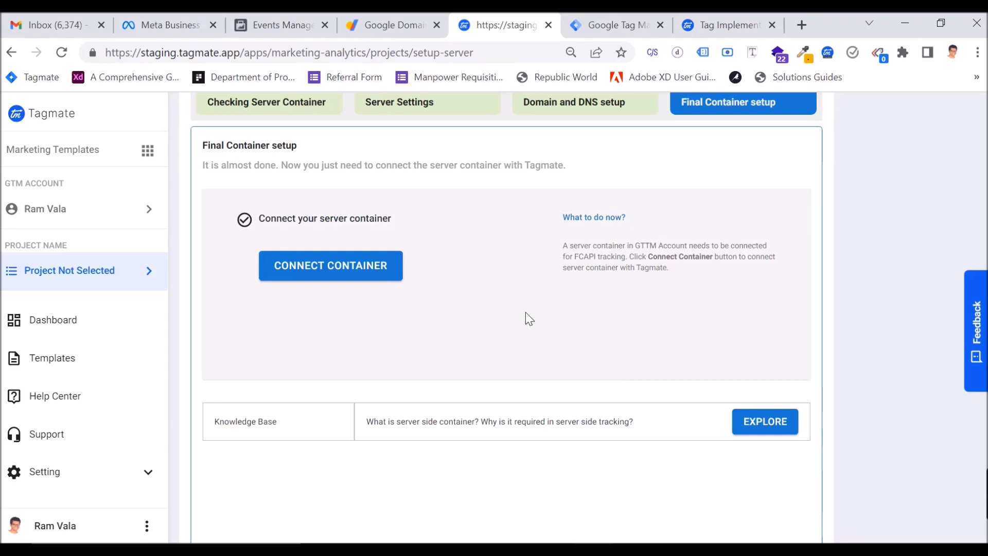
Connect the server container with Tagmate in the Final Container setup.
scroll(524, 311, "up", 2)
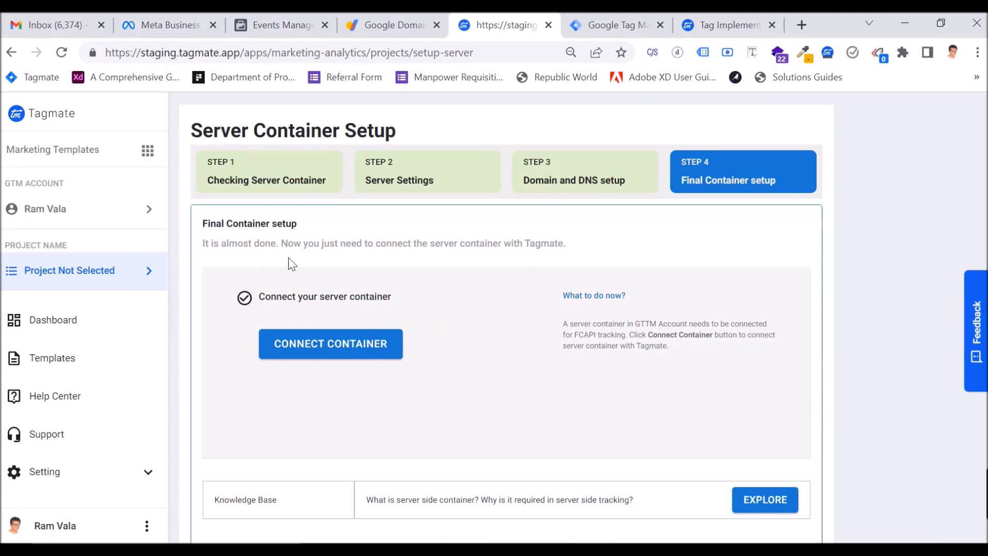
scroll(387, 264, "down", 2)
scroll(357, 264, "up", 2)
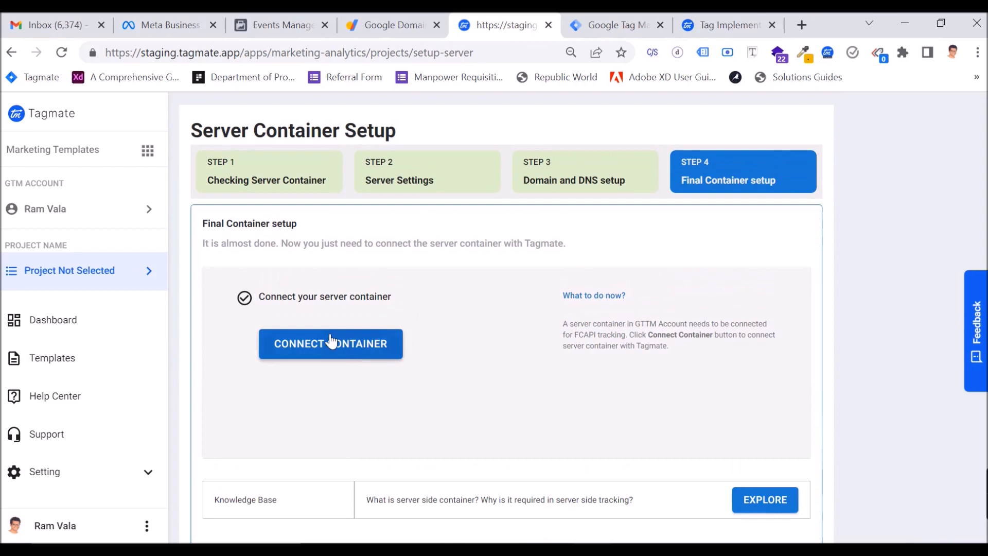
left_click(329, 341)
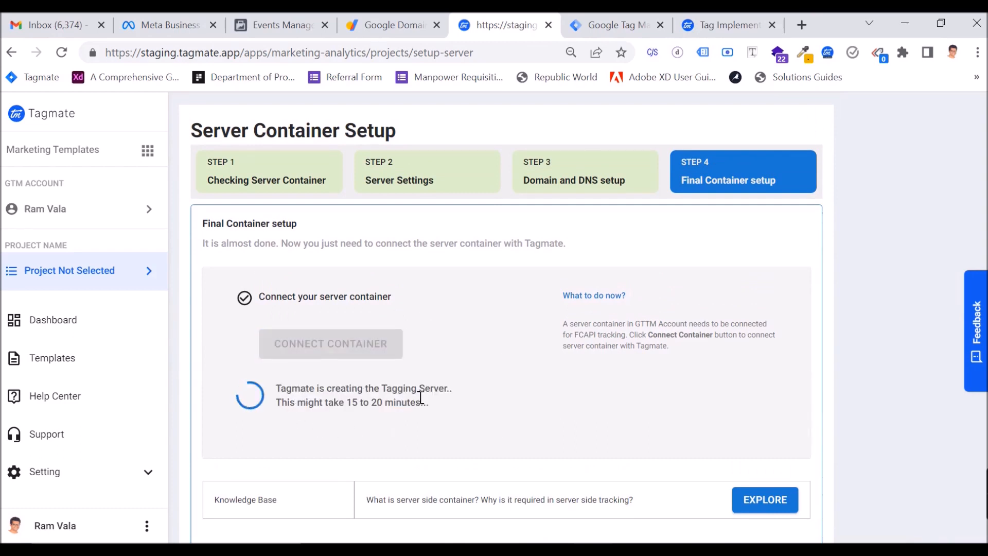
scroll(580, 399, "down", 2)
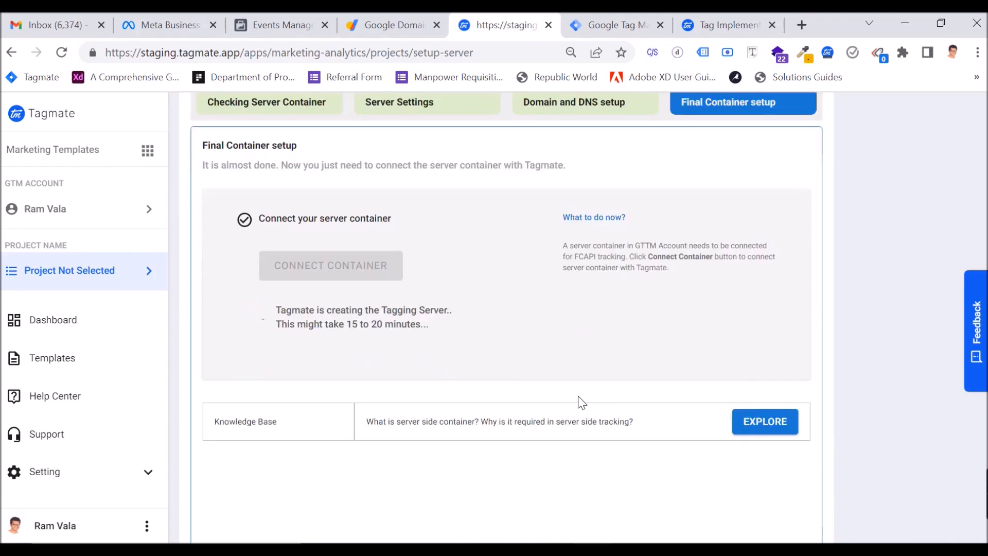
scroll(580, 400, "up", 2)
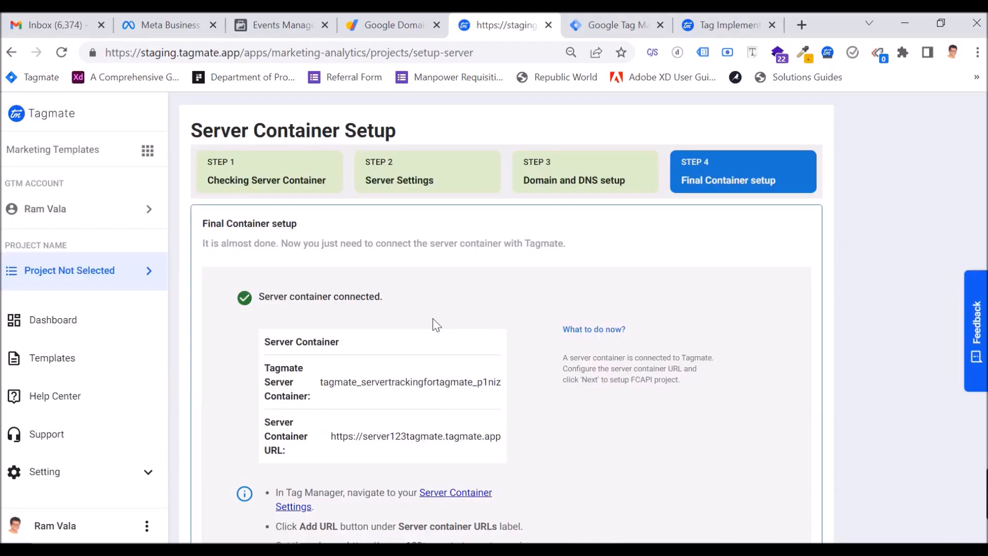
scroll(740, 337, "down", 3)
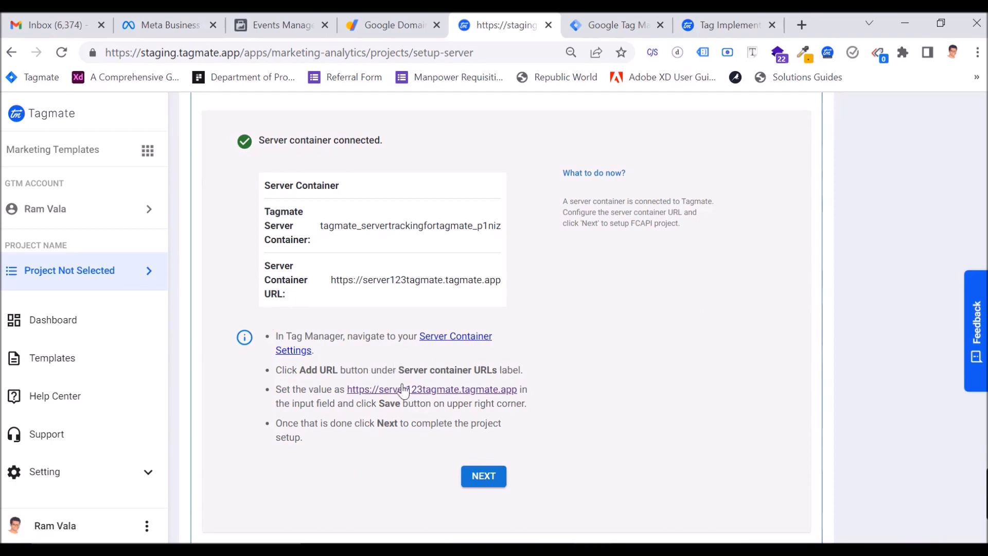
scroll(407, 384, "down", 2)
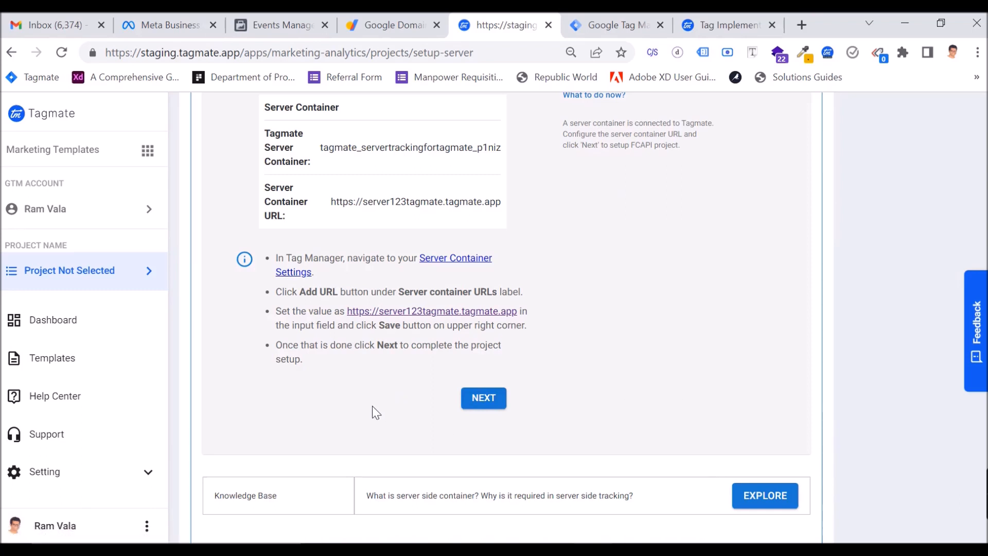
scroll(299, 298, "up", 2)
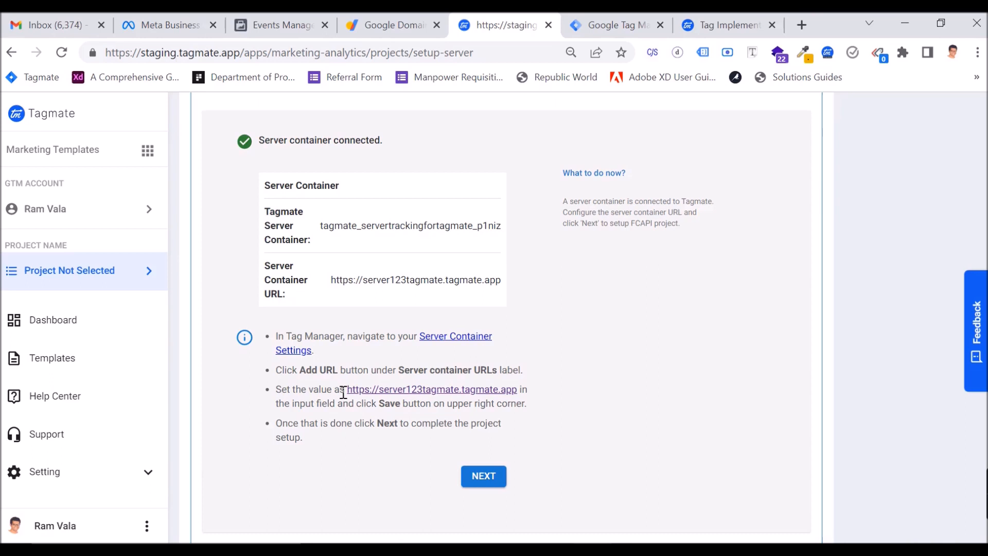
left_click_drag(519, 389, 345, 389)
key("ctrl+c")
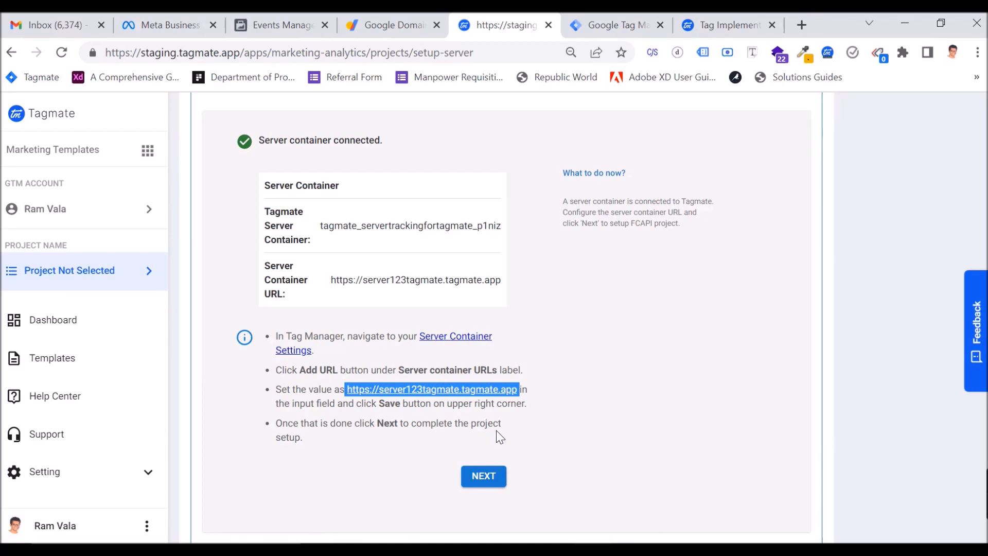
left_click(470, 338)
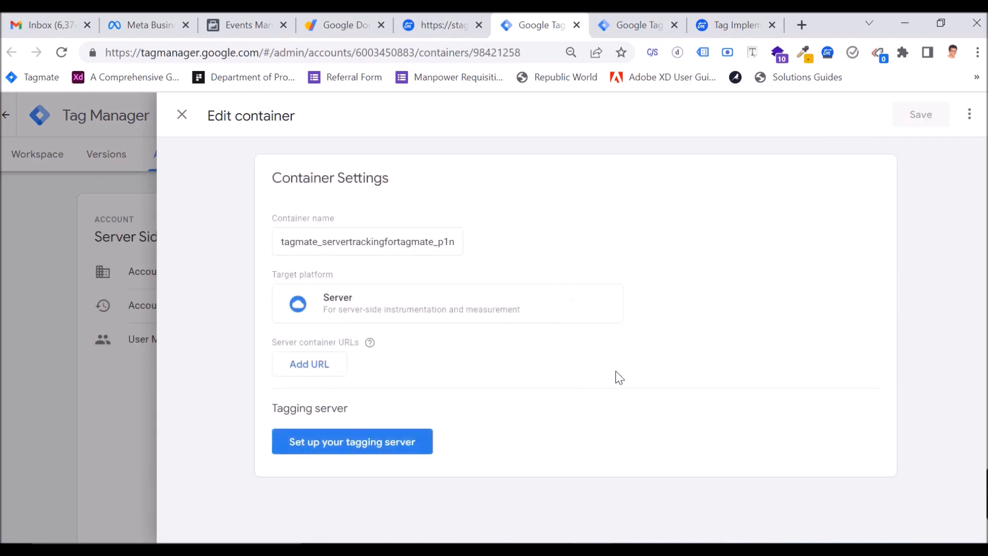
left_click(315, 365)
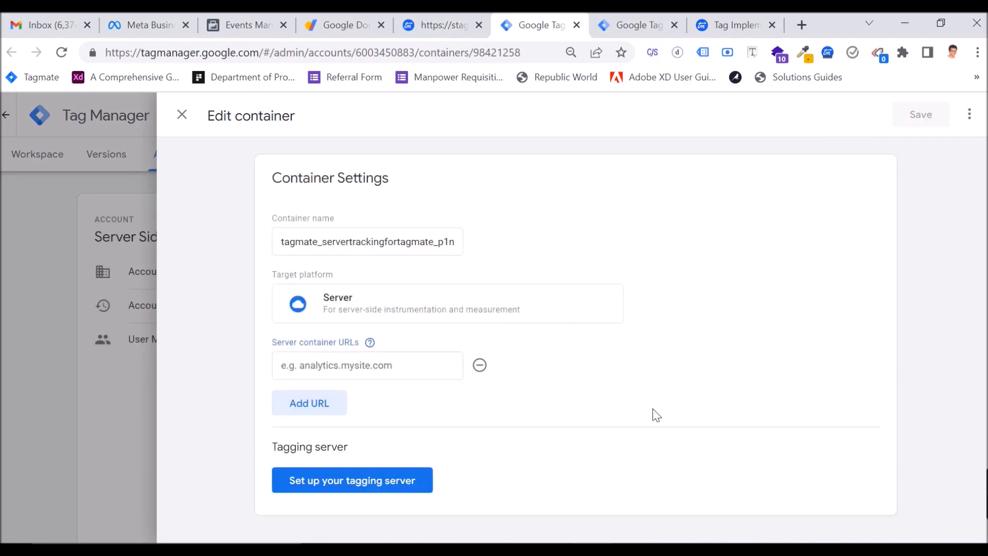
left_click(386, 365)
key("ctrl+v")
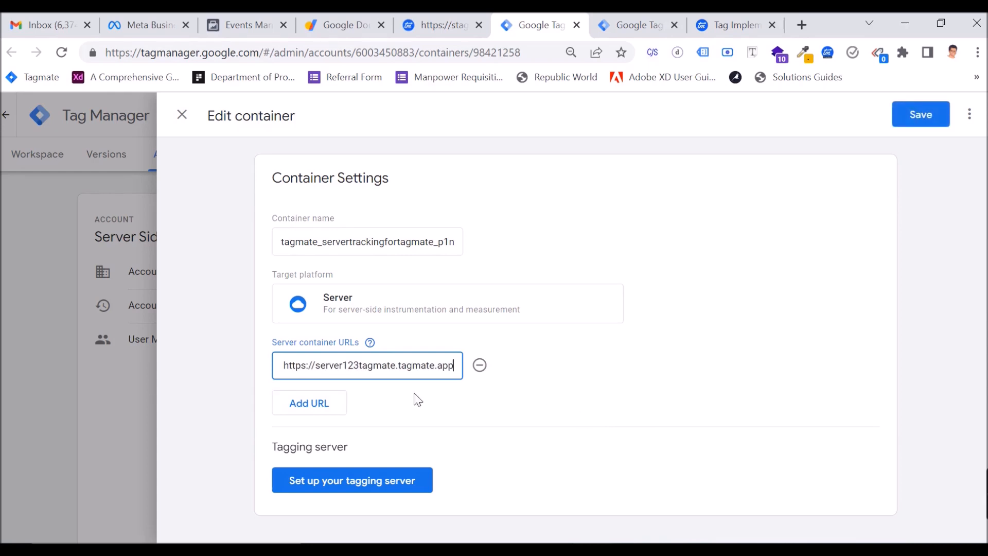
left_click(286, 368)
key("BackSpace")
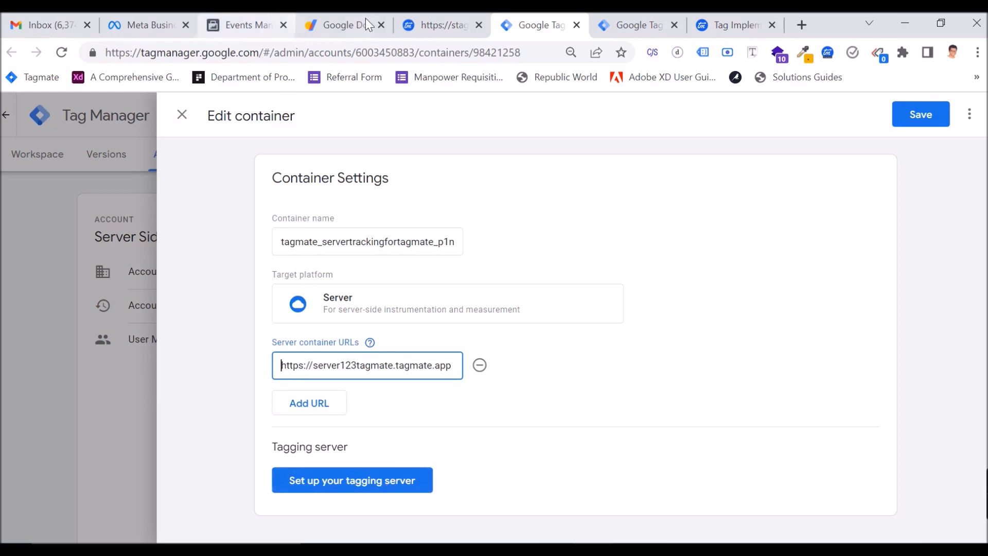
Recheck the Tagmate instructions, save the container settings in Tag Manager, and complete the project setup in Tagmate.
left_click(440, 25)
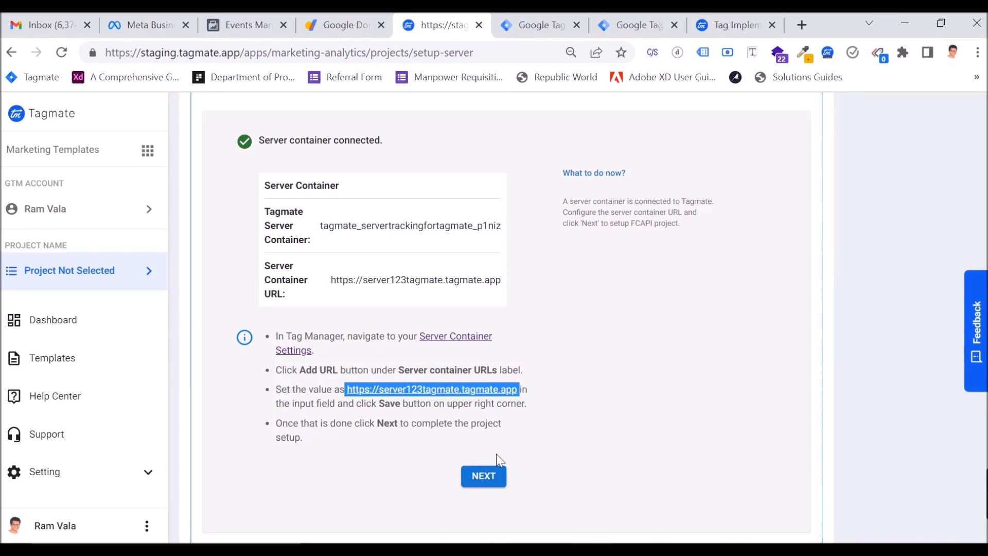
left_click(532, 18)
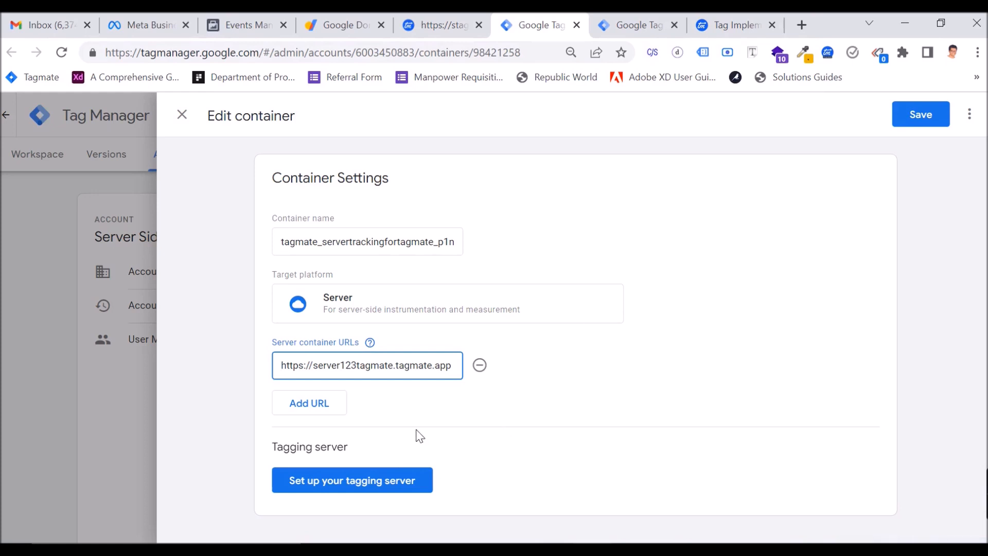
left_click(914, 119)
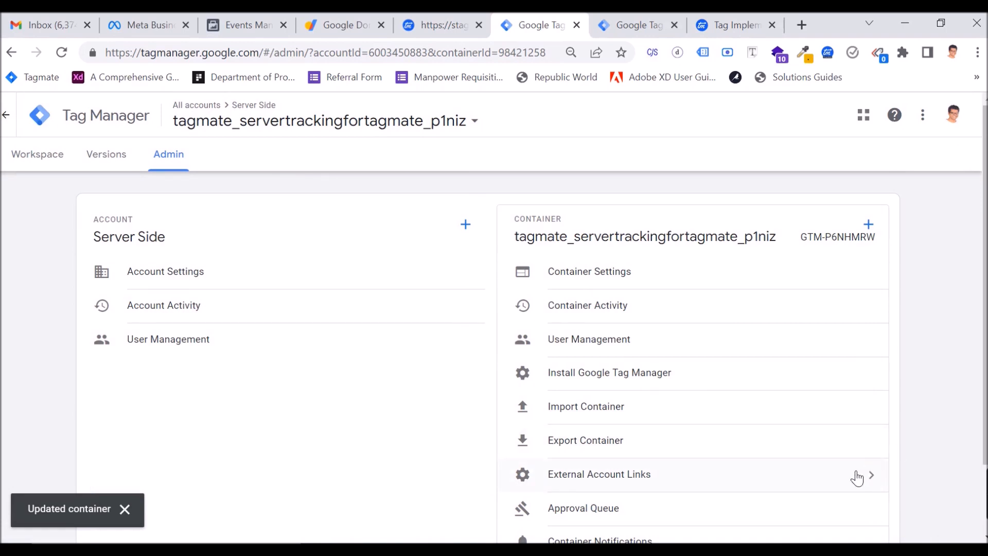
left_click(418, 23)
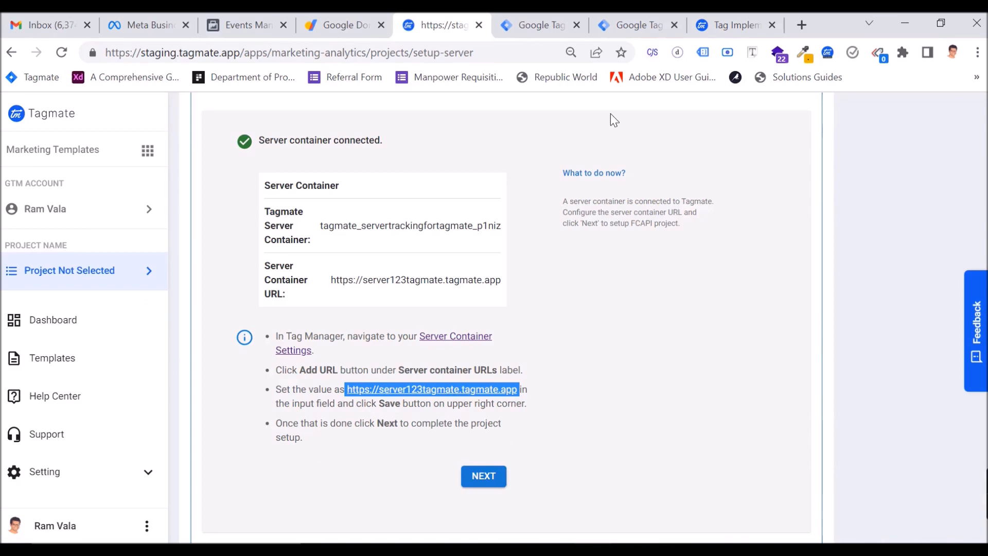
left_click(483, 477)
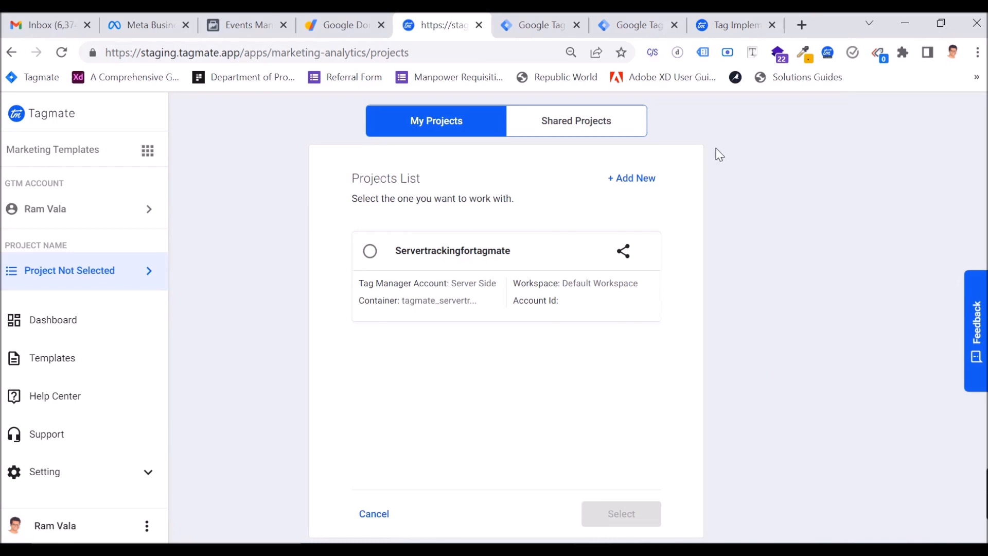
Switch to Tag Manager and check the name and server container URL in the server container's settings.
left_click(530, 24)
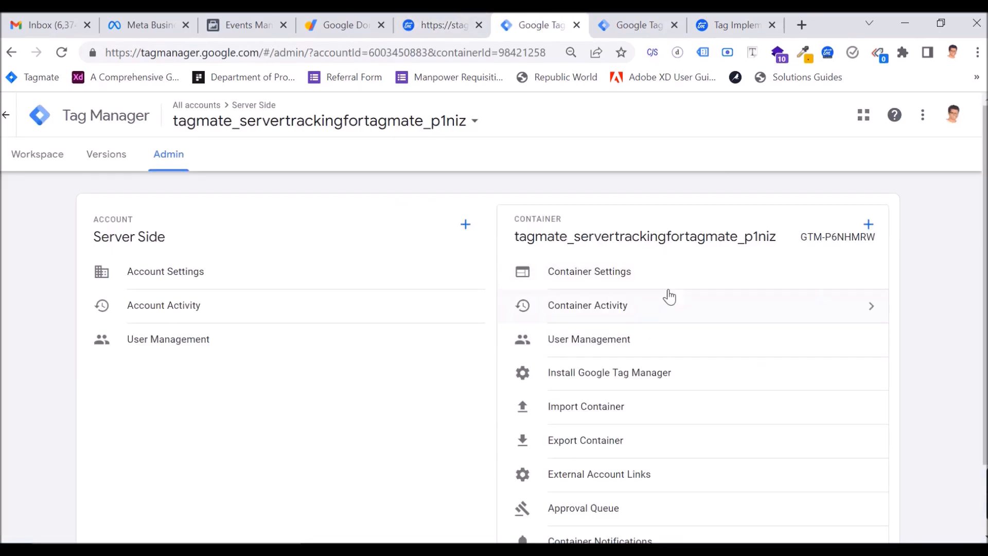
scroll(660, 434, "down", 2)
scroll(660, 434, "up", 2)
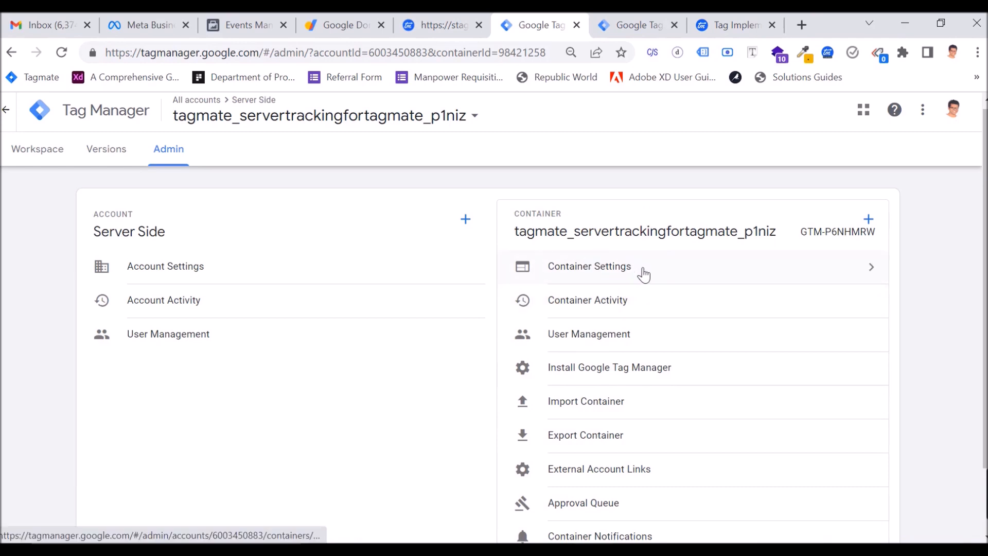
left_click(642, 272)
scroll(745, 366, "down", 1)
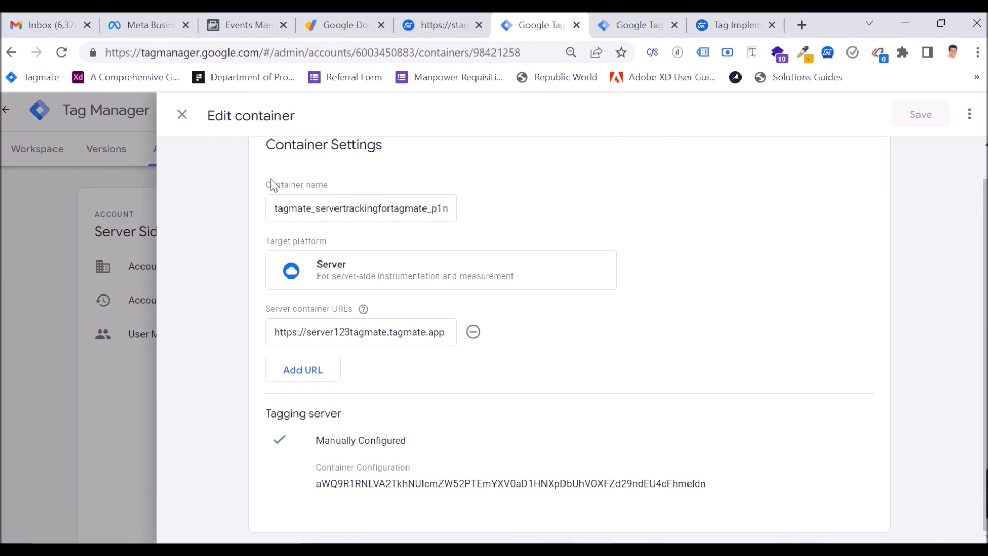
left_click(182, 114)
Return to Tagmate and select the Servertrackingfortagmate project to work with.
left_click(444, 26)
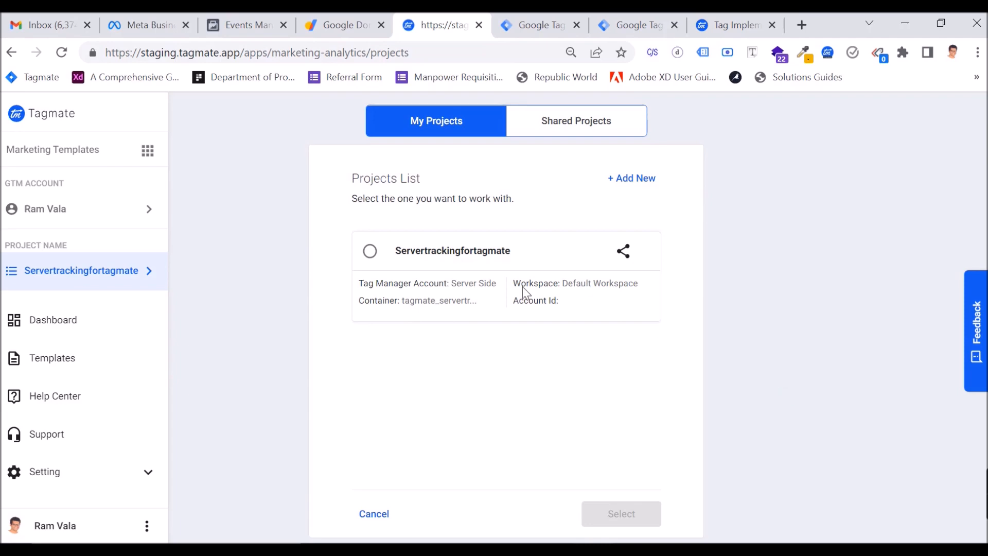
left_click(371, 252)
left_click(625, 513)
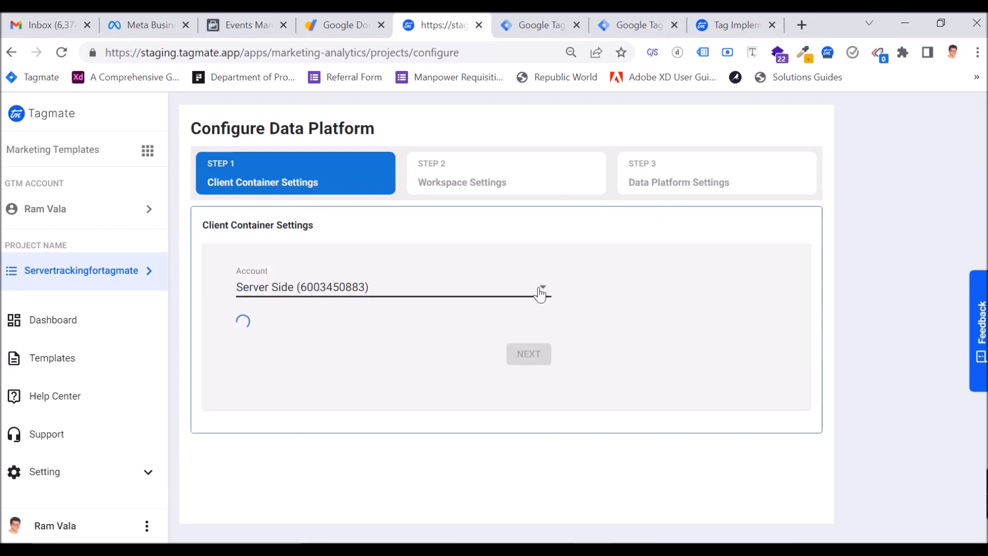
Set the client container's account to Tagmate Testing and choose the existing Tagmate Testing client container.
left_click(541, 290)
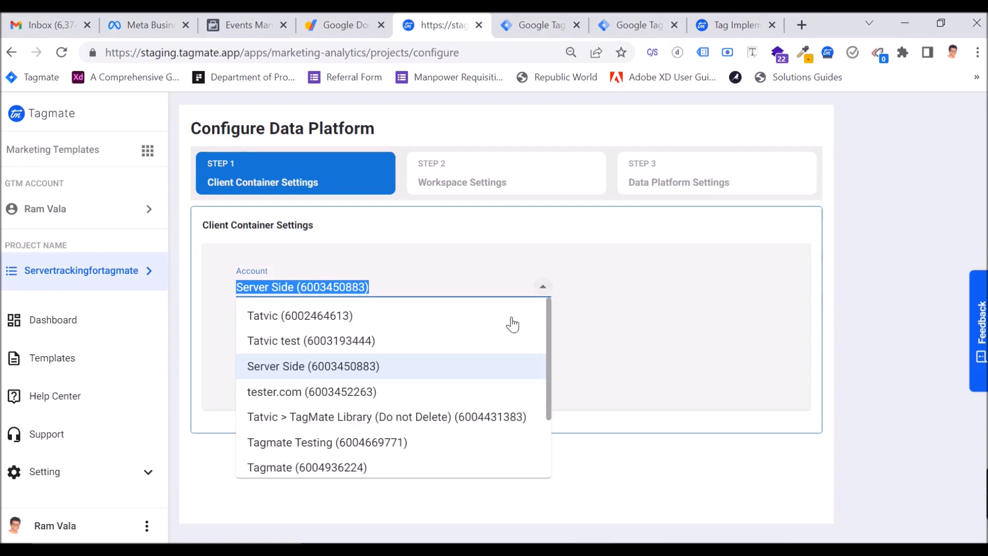
left_click(418, 442)
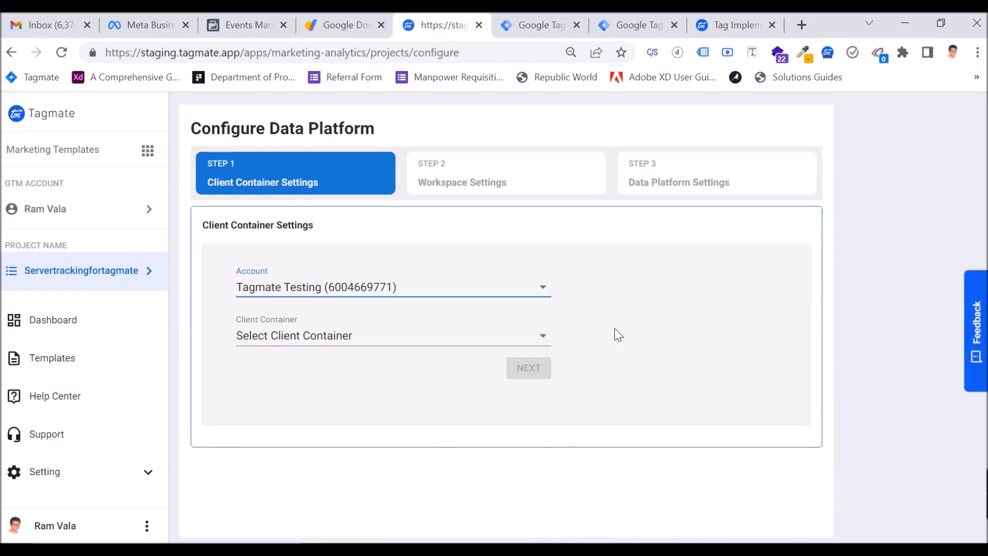
left_click(543, 337)
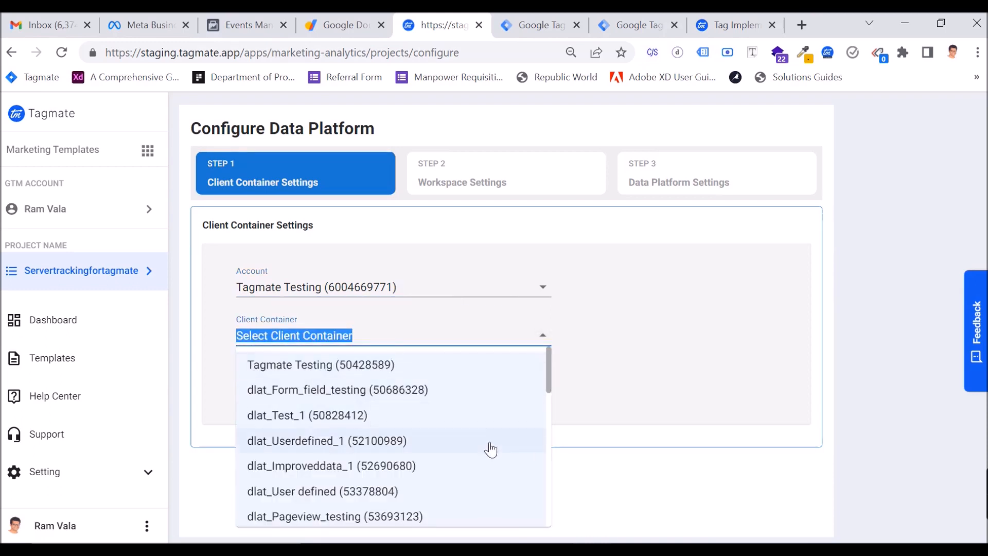
left_click(394, 366)
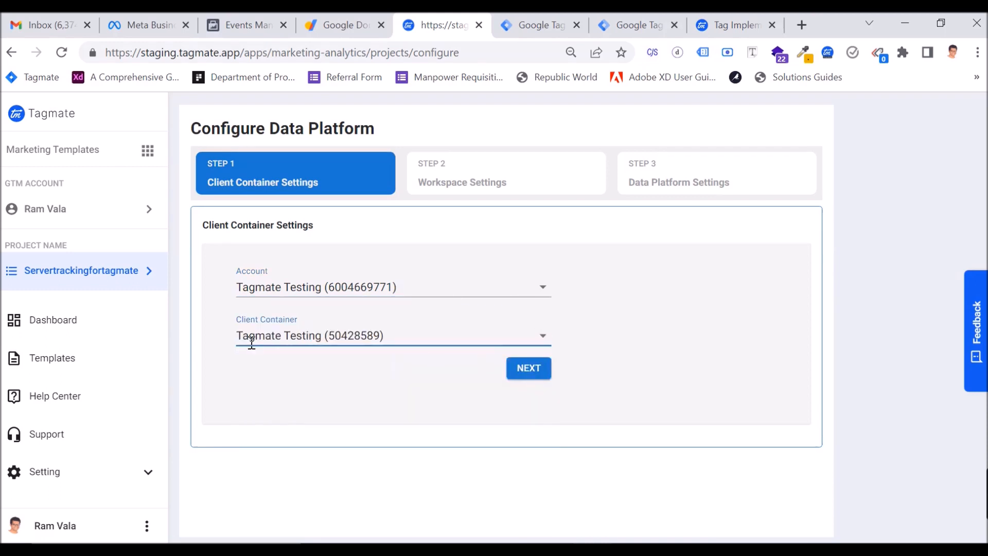
Create a new client container instead of using an existing one, and proceed to the workspace settings.
left_click(545, 338)
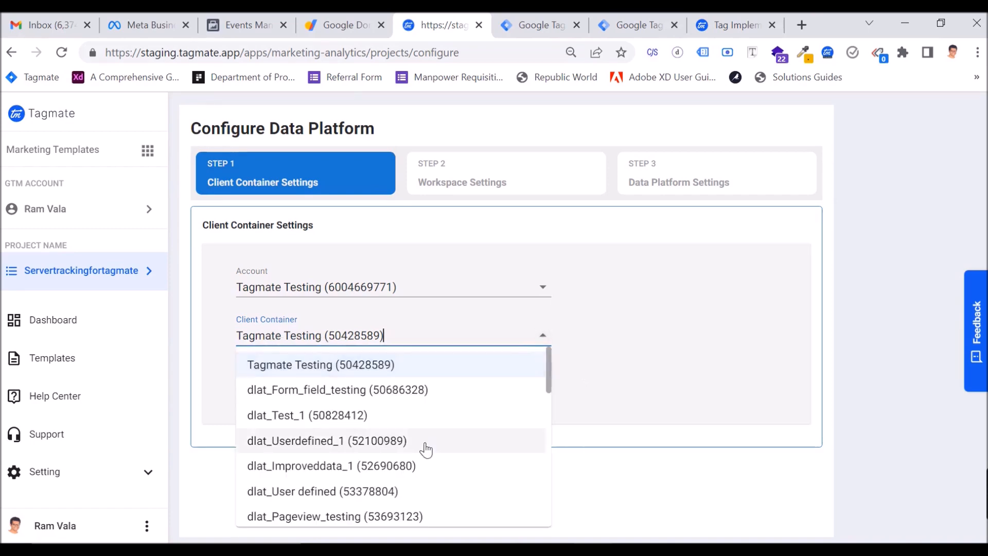
scroll(425, 448, "down", 5)
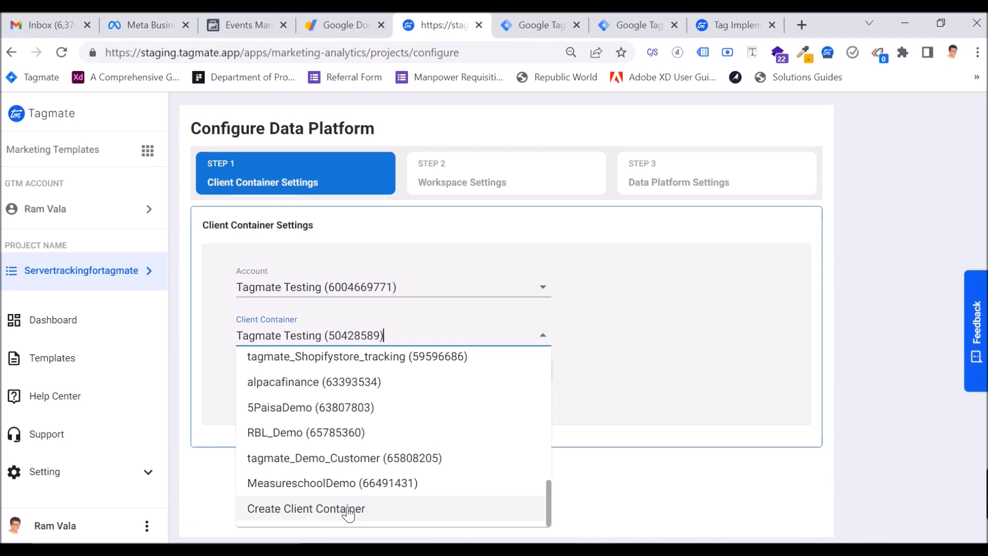
left_click(349, 509)
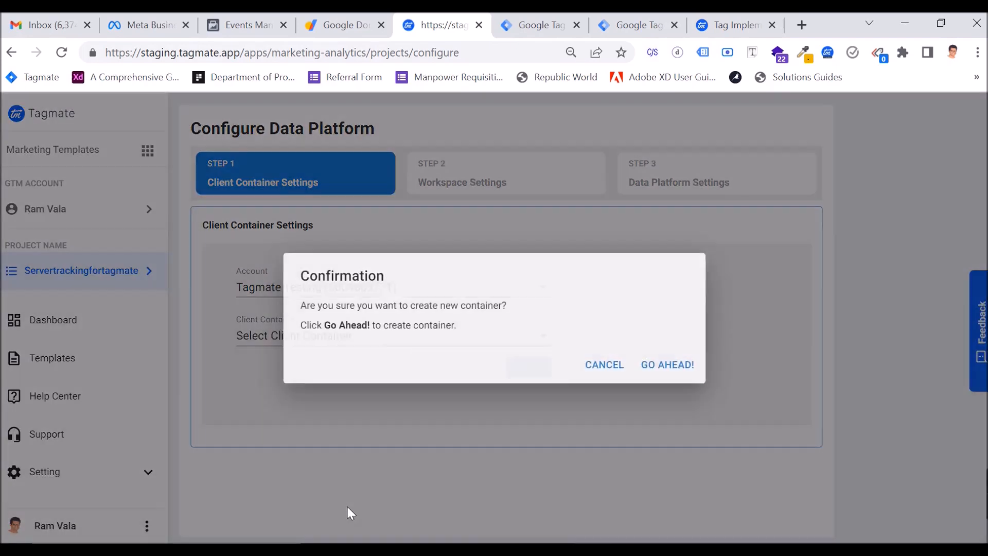
left_click(674, 366)
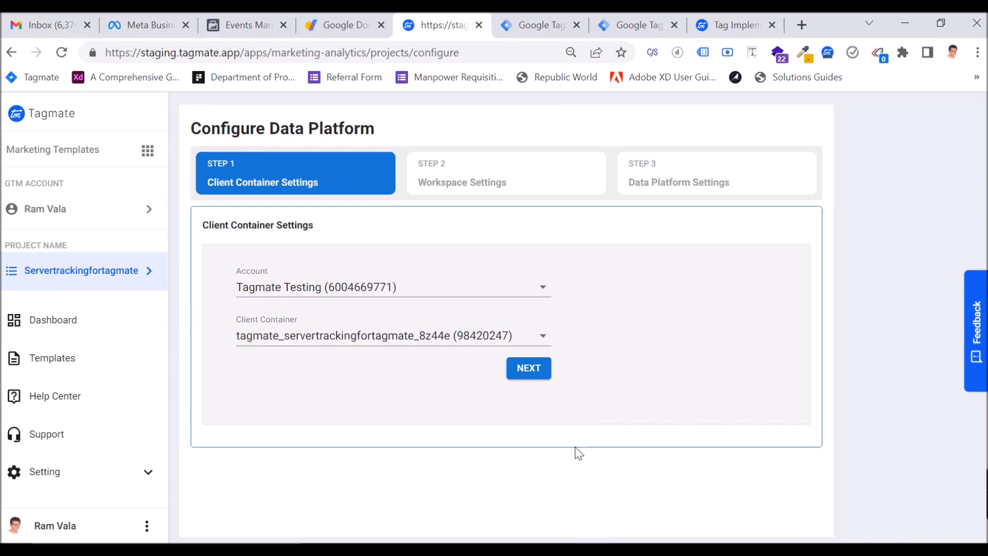
left_click(528, 368)
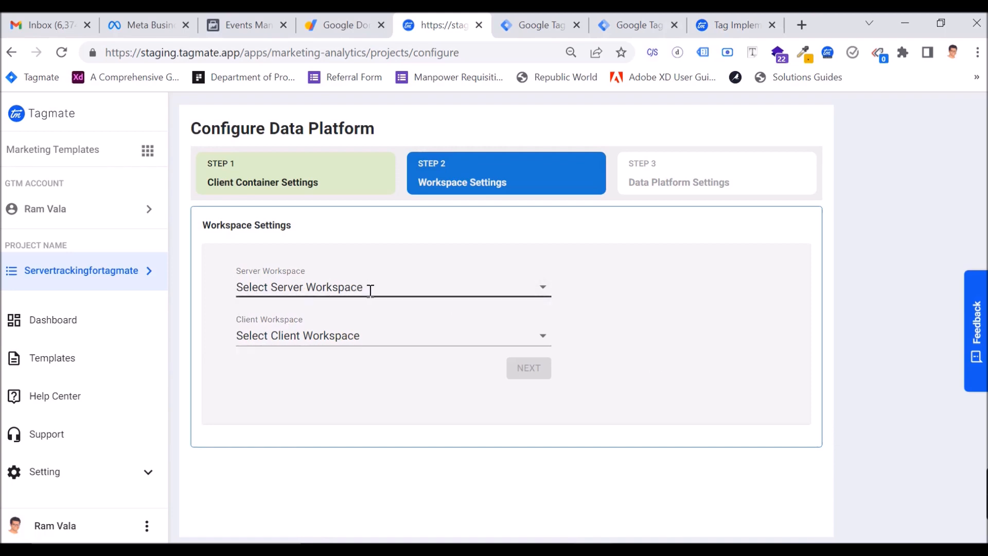
Set both the server workspace and the client workspace to Default Workspace and proceed to the data platform settings.
left_click(542, 288)
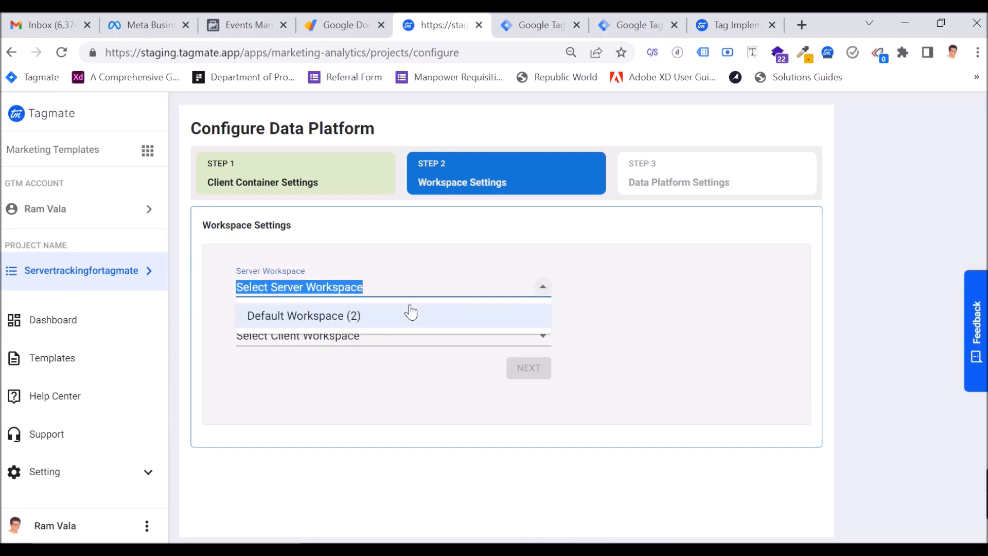
left_click(359, 317)
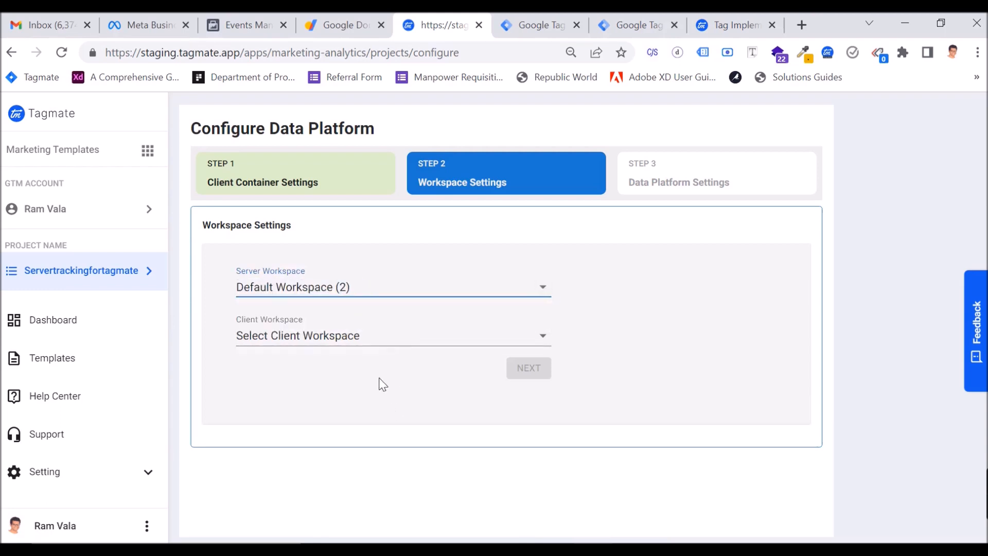
left_click(542, 342)
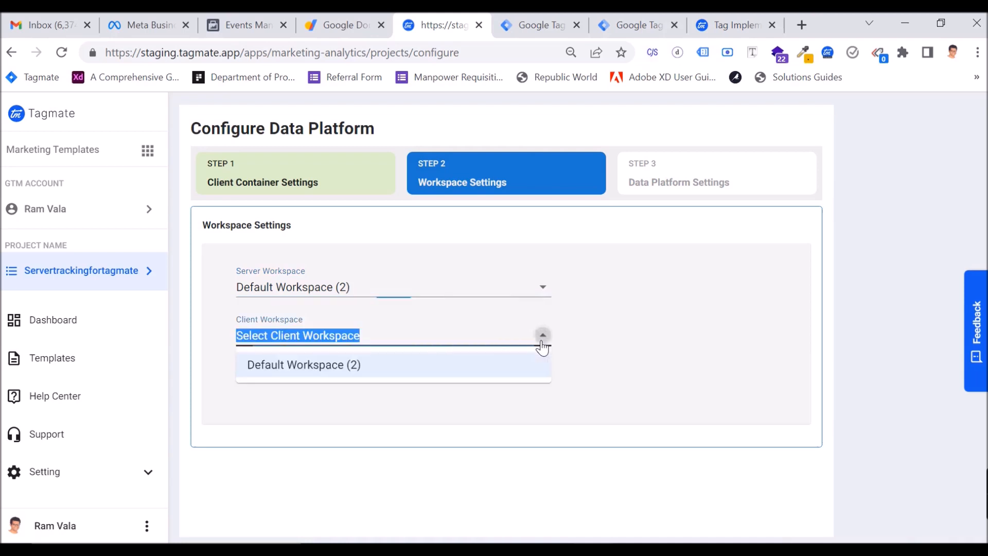
left_click(367, 364)
left_click(529, 373)
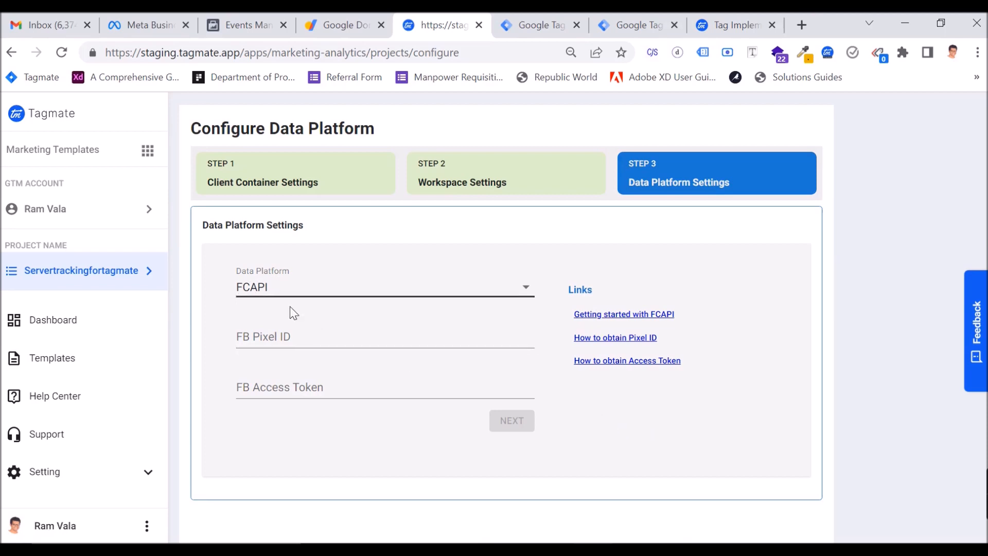
Copy the Tagmate Pixel's ID from Meta Events Manager and paste it as the FB Pixel ID in Tagmate.
left_click(297, 338)
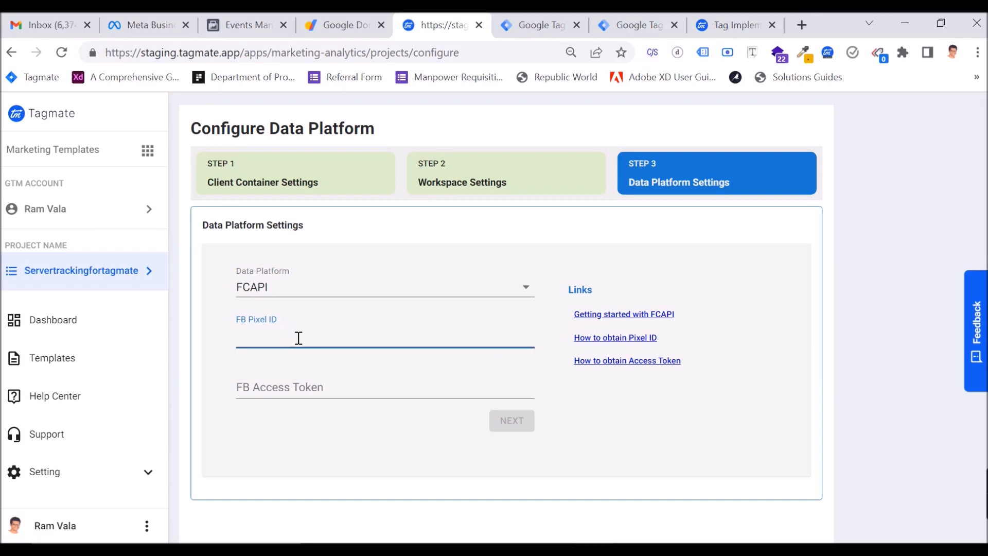
left_click(234, 25)
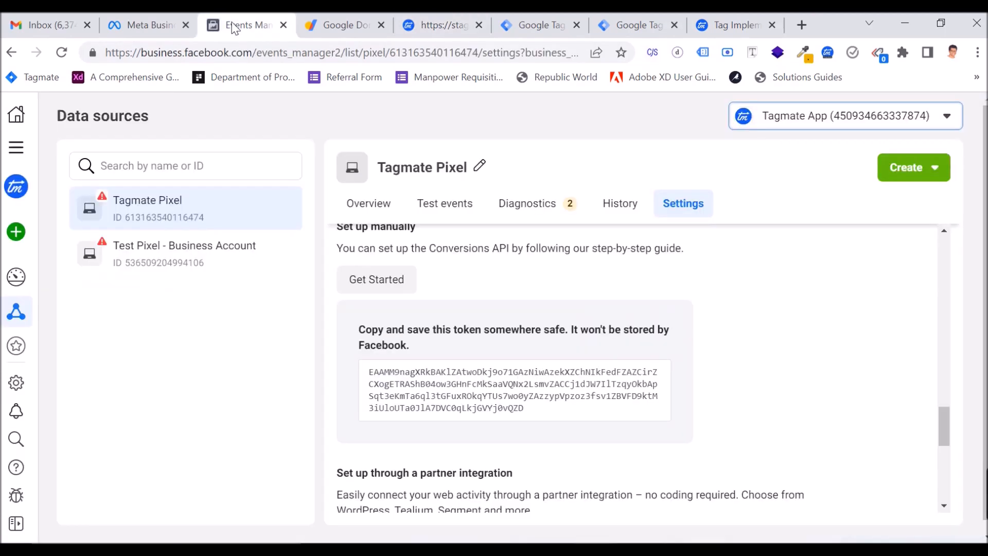
scroll(792, 410, "up", 6)
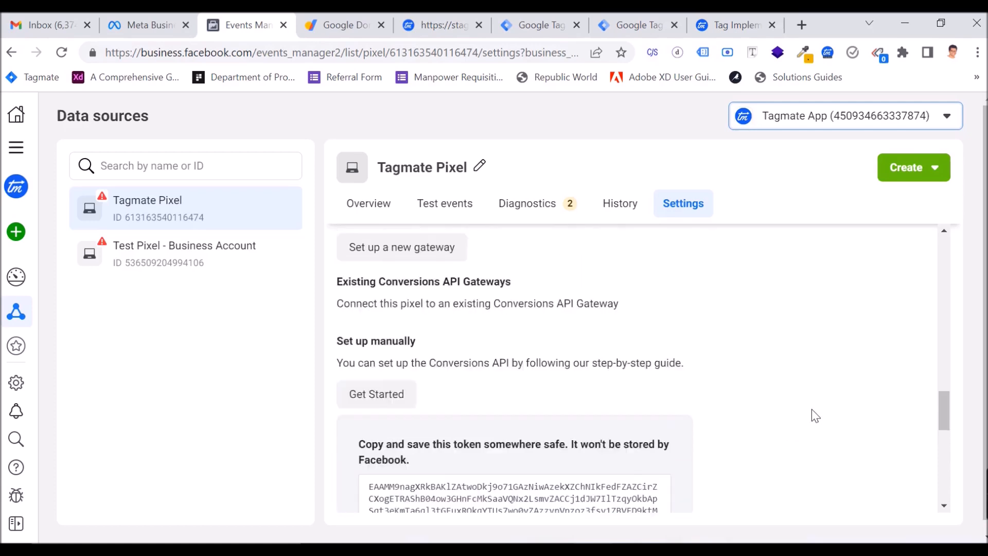
scroll(797, 419, "up", 10)
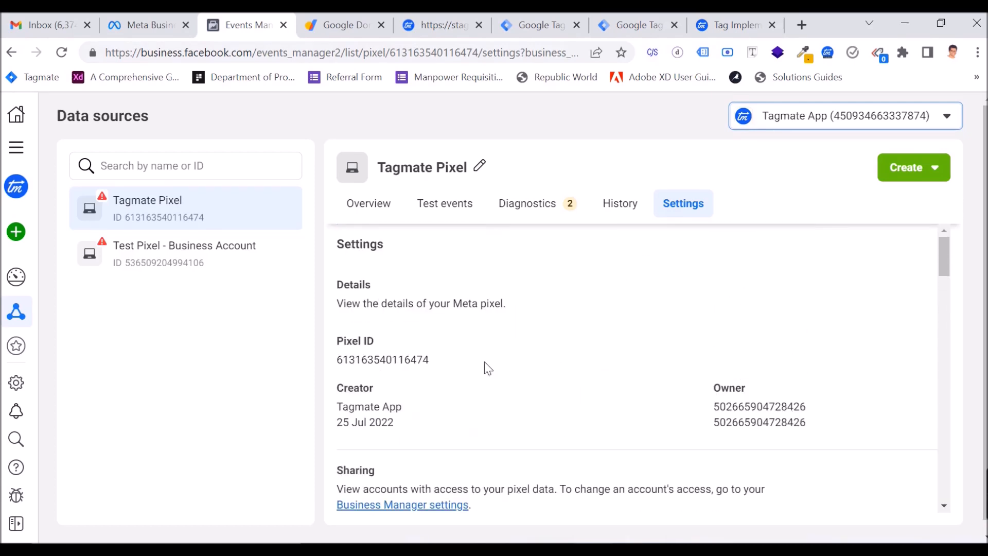
left_click(392, 363)
left_click(437, 21)
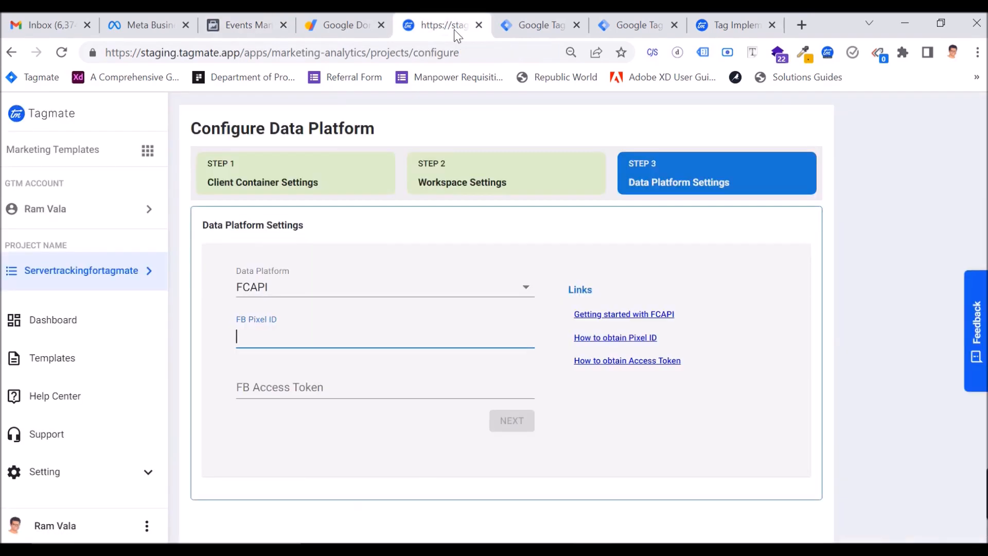
key("ctrl+v")
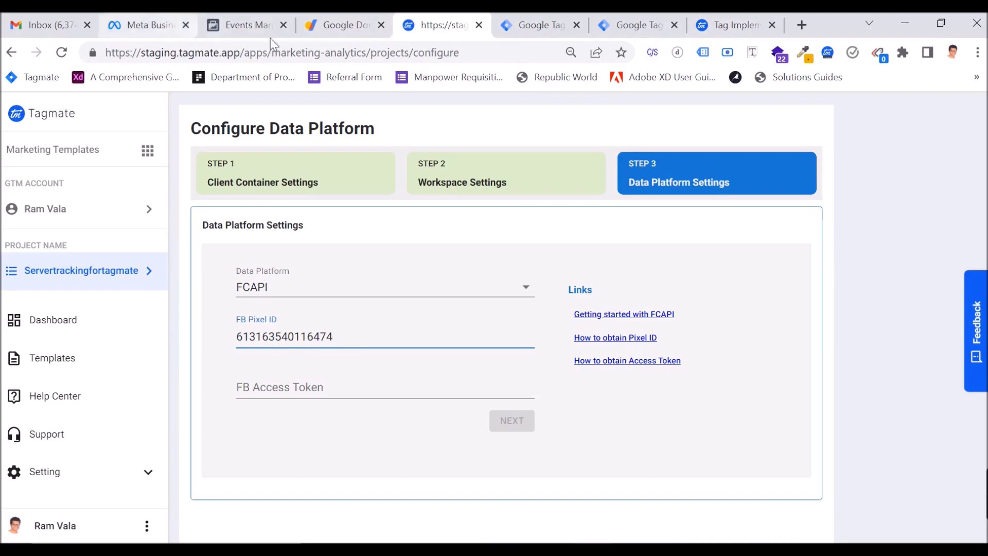
Copy the Conversions API token from Meta Events Manager, paste it as the FB Access Token in Tagmate, and confirm the FCAPI configuration.
left_click(238, 26)
scroll(444, 433, "down", 8)
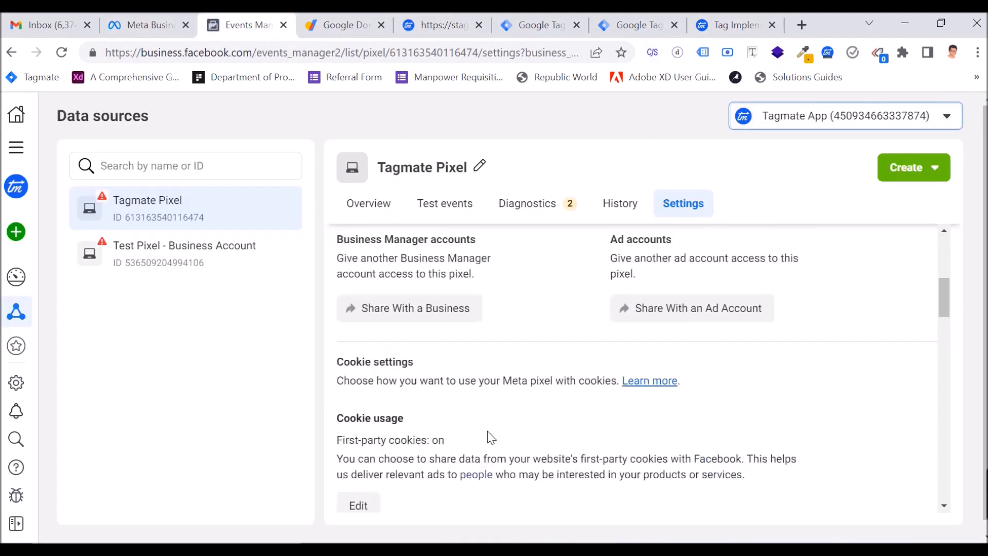
scroll(565, 378, "down", 12)
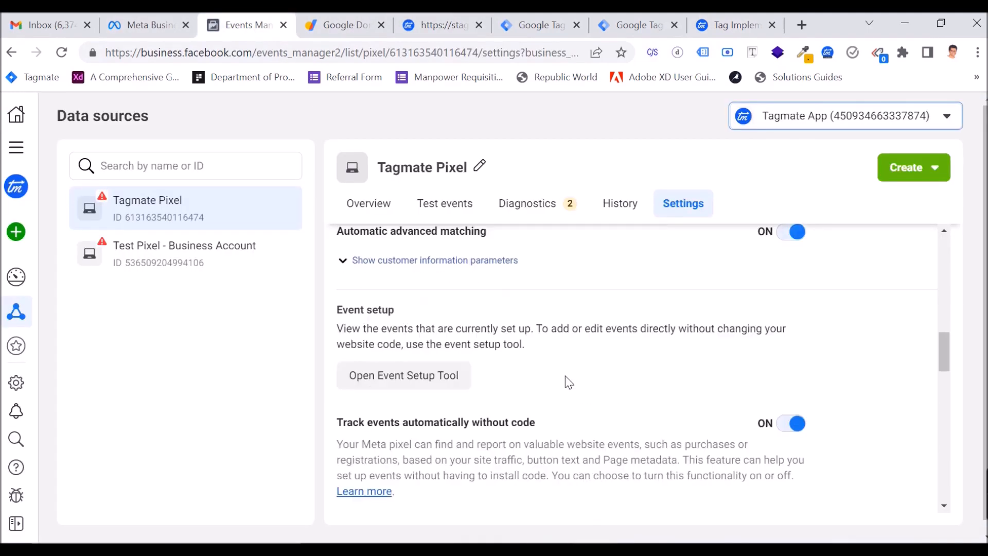
scroll(627, 399, "down", 5)
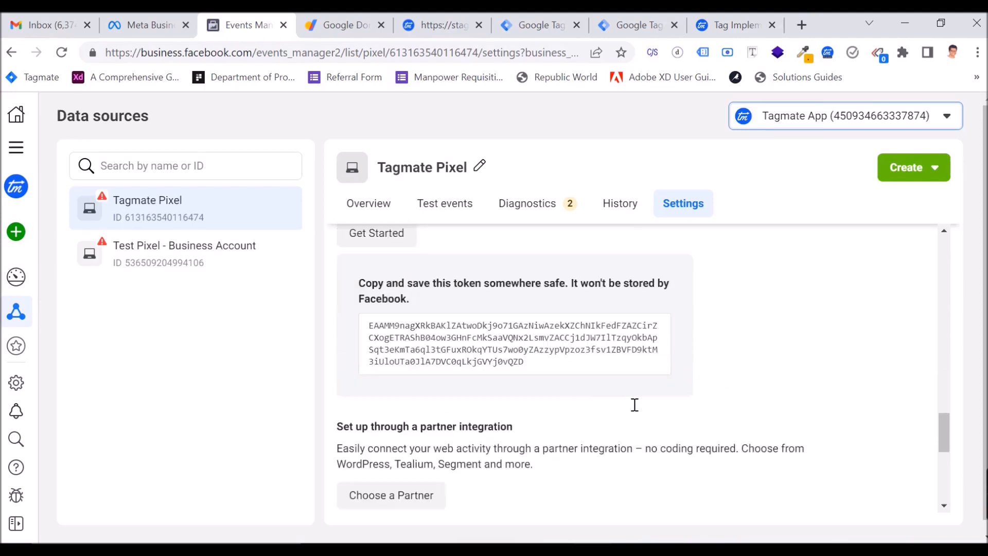
mouse_move(416, 383)
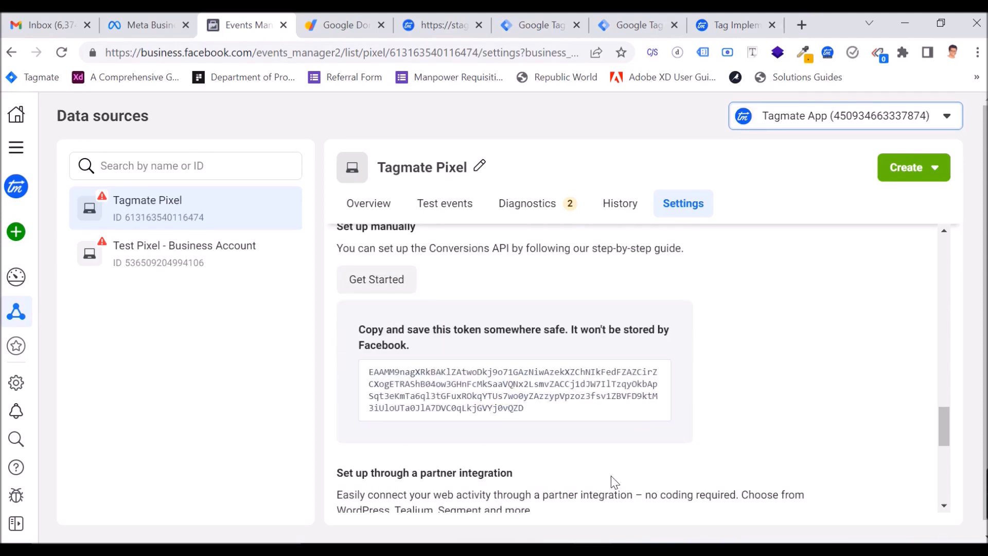
left_click(517, 386)
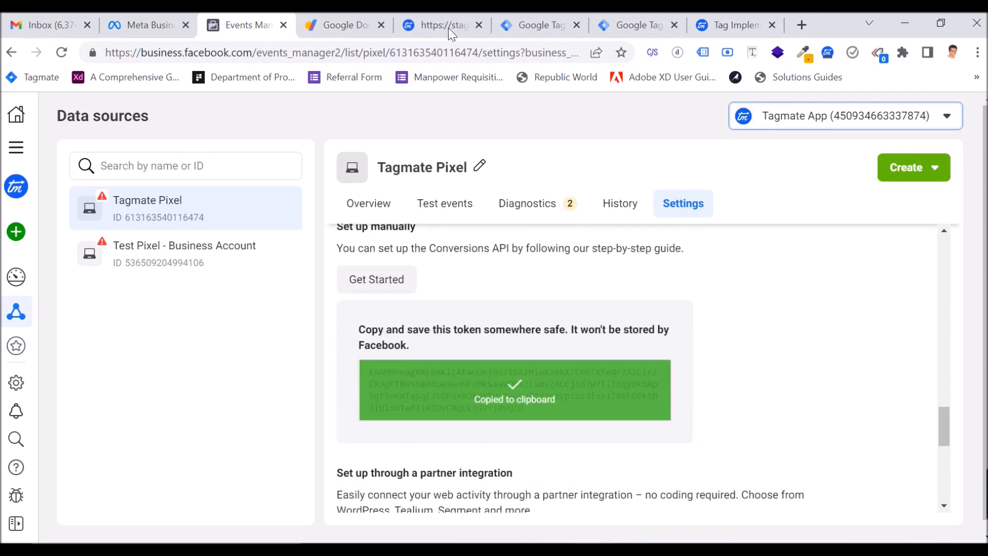
left_click(442, 24)
left_click(315, 387)
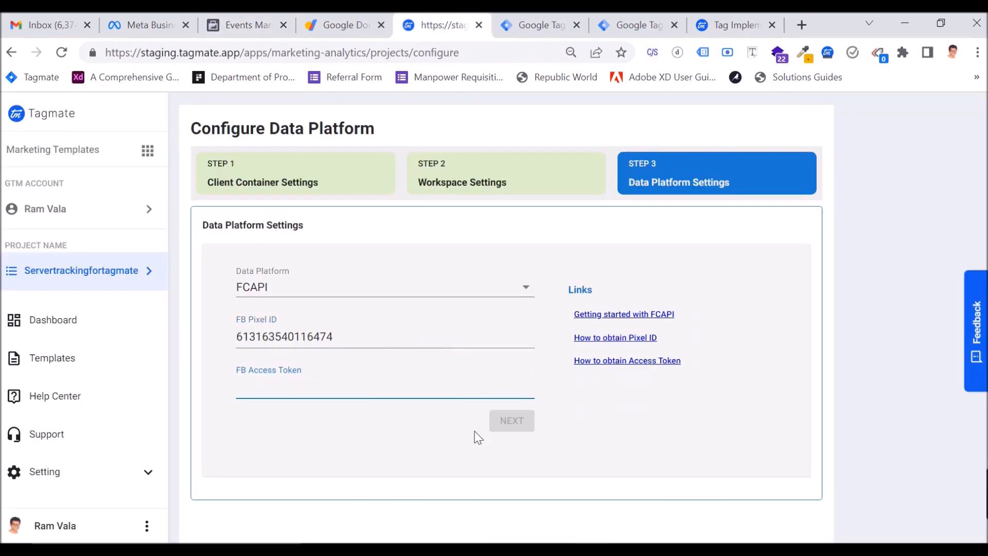
key("ctrl+v")
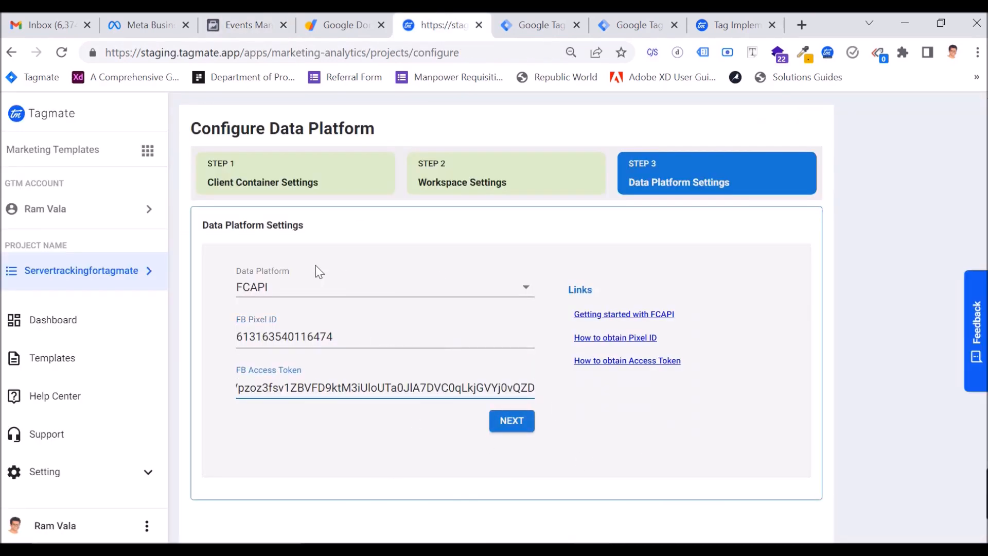
left_click(521, 420)
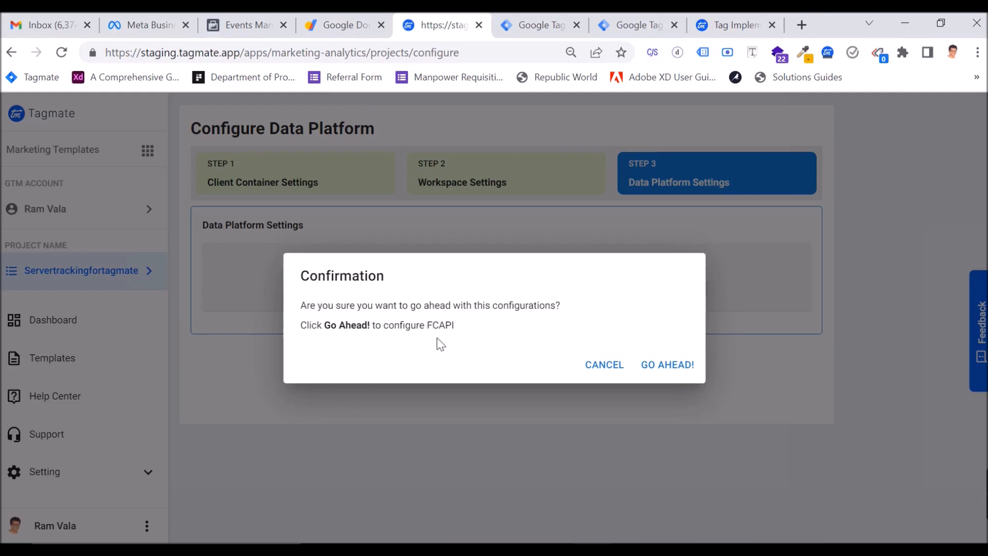
left_click(663, 364)
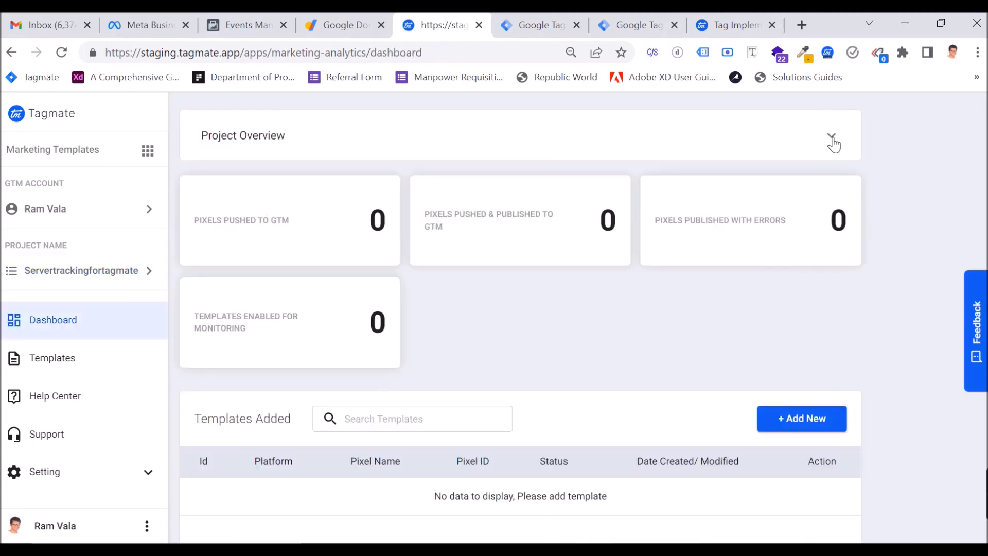
Review the Project Overview details on the project's dashboard, and collapse the overview again.
left_click(87, 331)
left_click(830, 136)
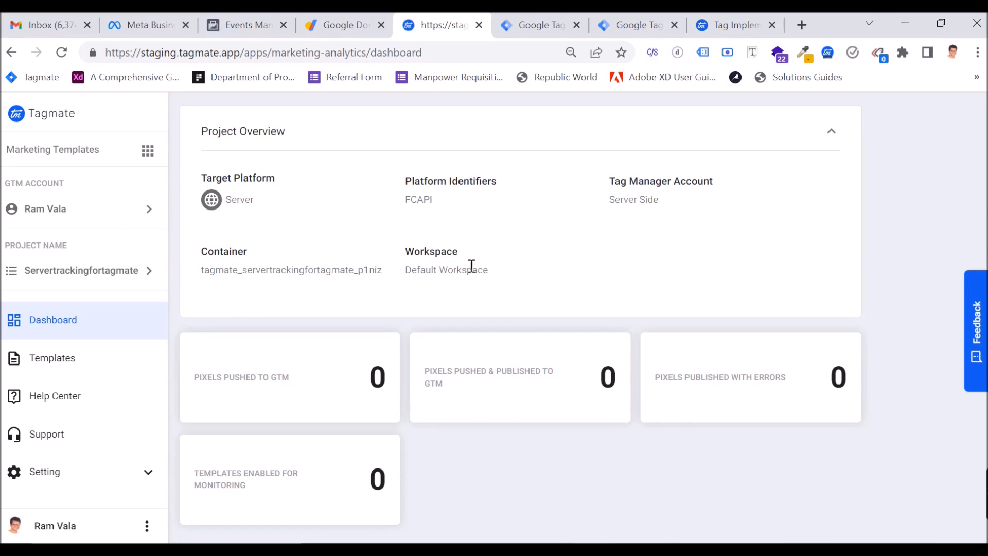
left_click(831, 132)
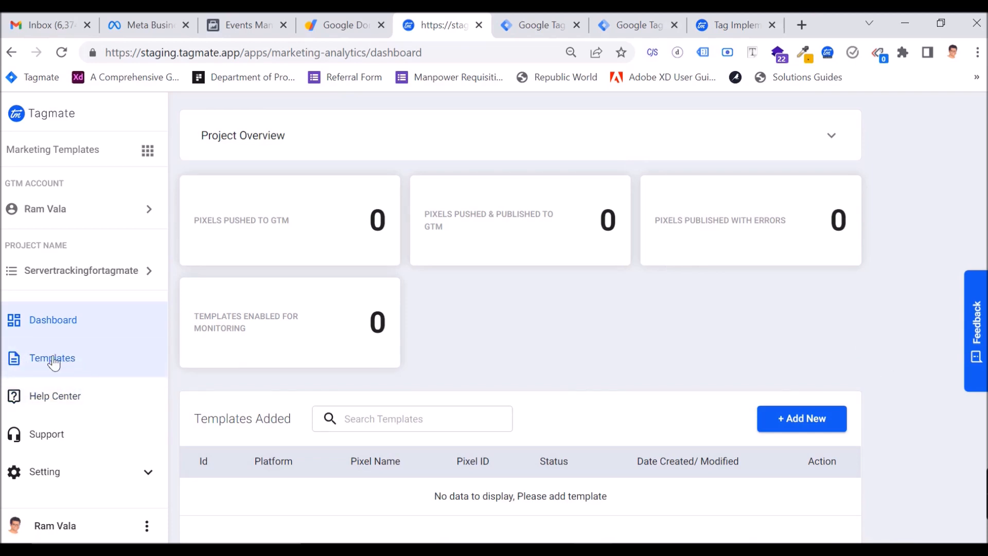
Add a new Lead Template - Facebook Pixel in Tagmate and choose Subscribe as its standard lead event.
left_click(815, 421)
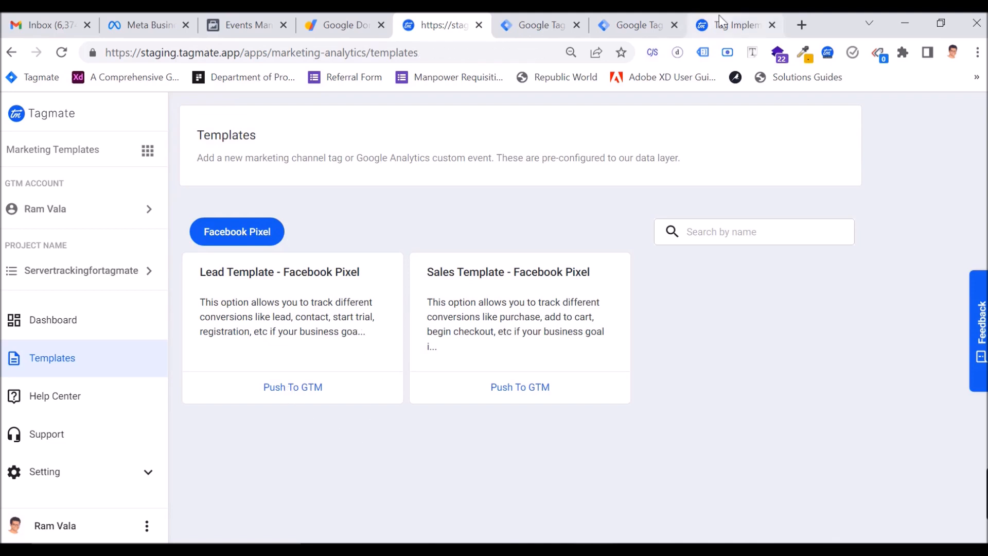
left_click(719, 32)
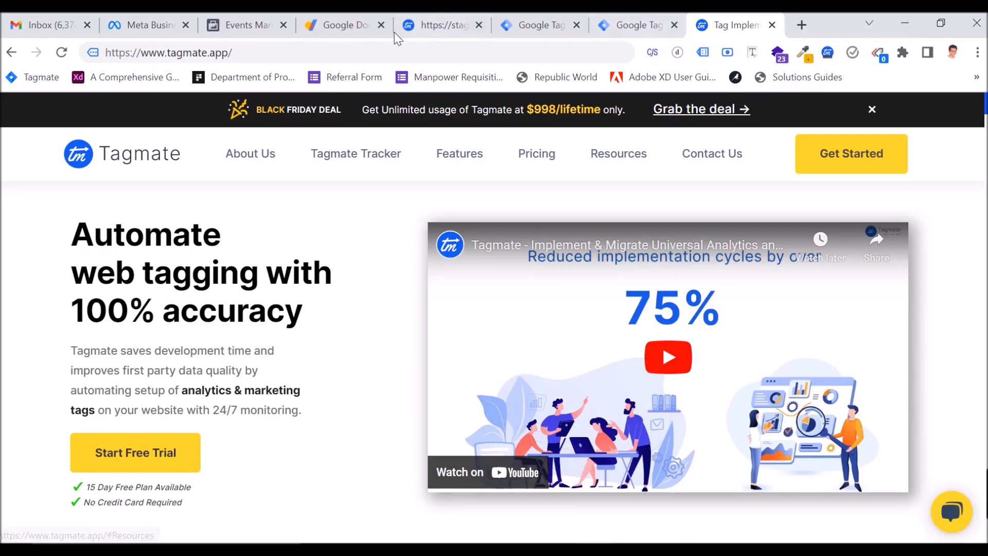
left_click(423, 24)
left_click(307, 390)
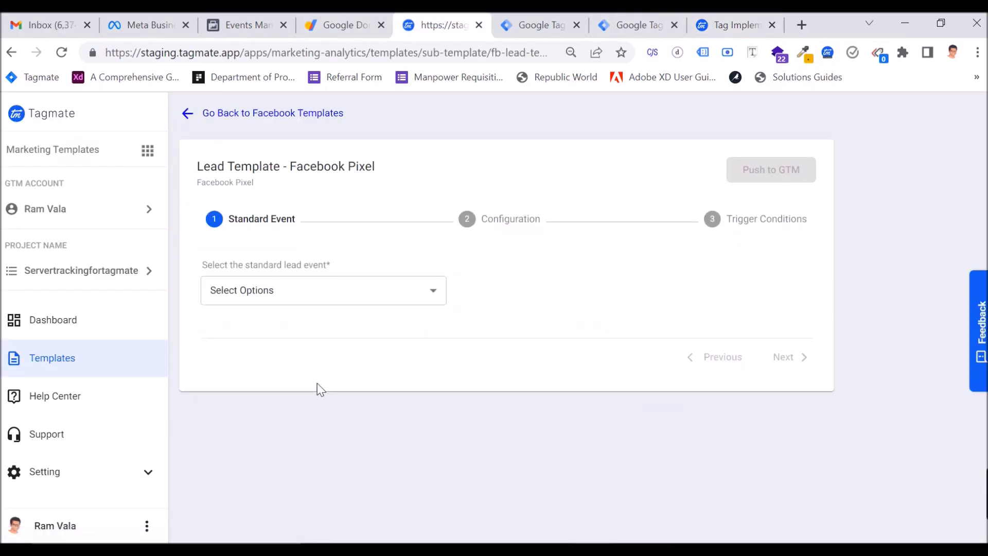
left_click(252, 297)
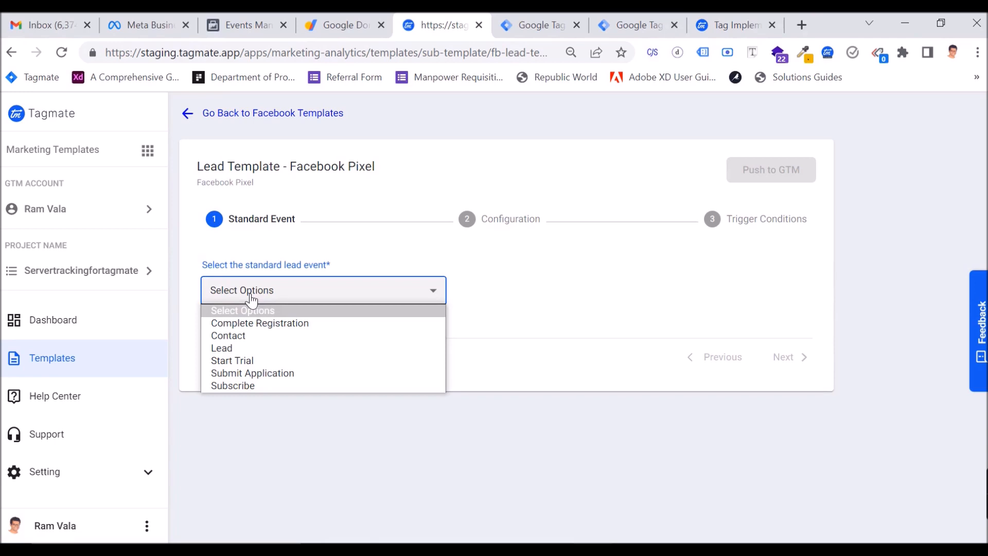
left_click(267, 385)
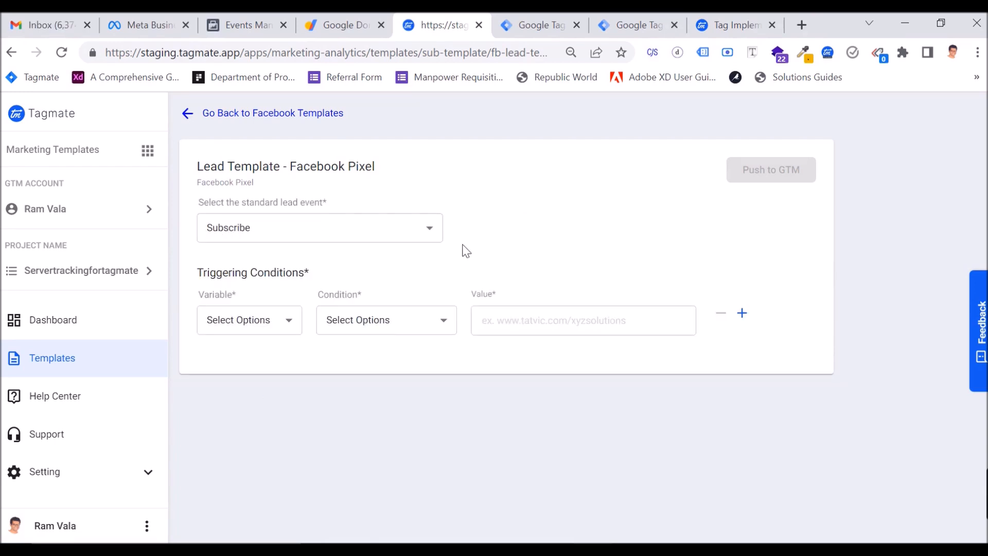
left_click(291, 332)
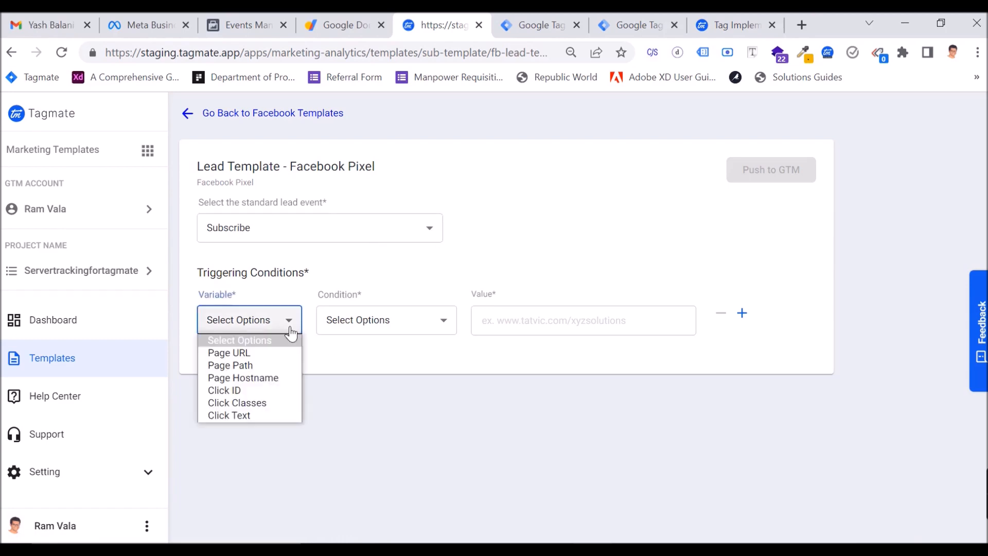
left_click(266, 354)
left_click(442, 323)
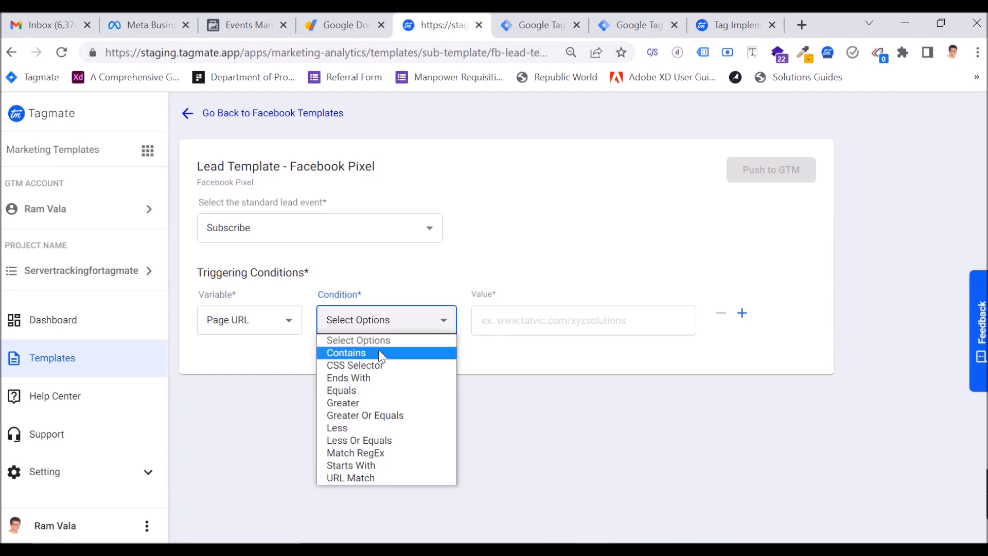
left_click(360, 353)
left_click(716, 25)
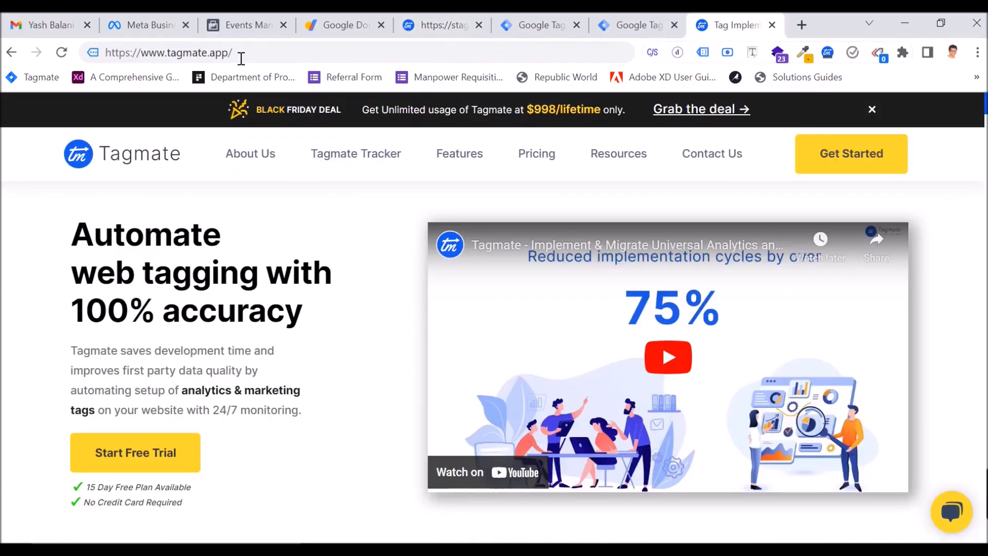
left_click(253, 53)
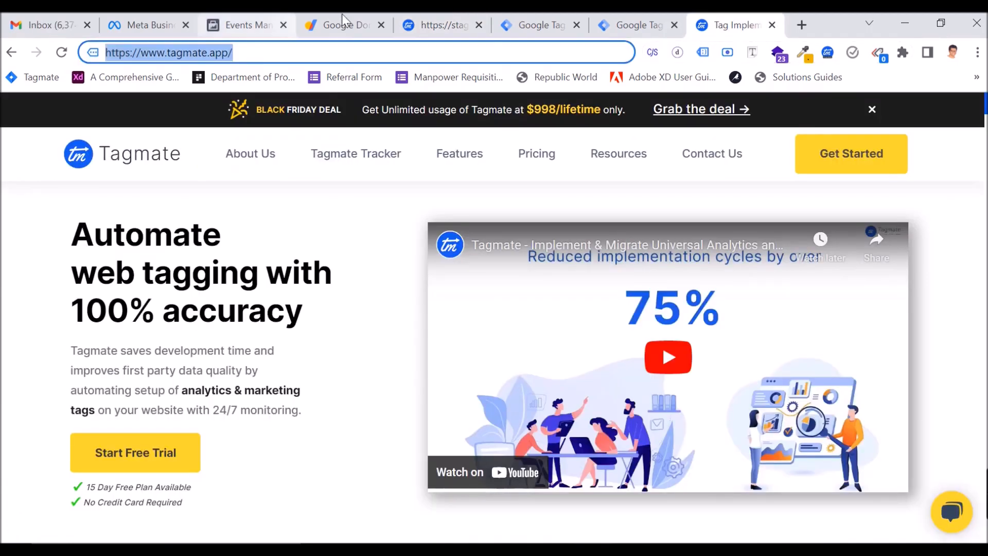
left_click(445, 23)
left_click(509, 327)
key("ctrl+v")
Add a second triggering condition with the variable Click ID and the condition Contains.
left_click(741, 313)
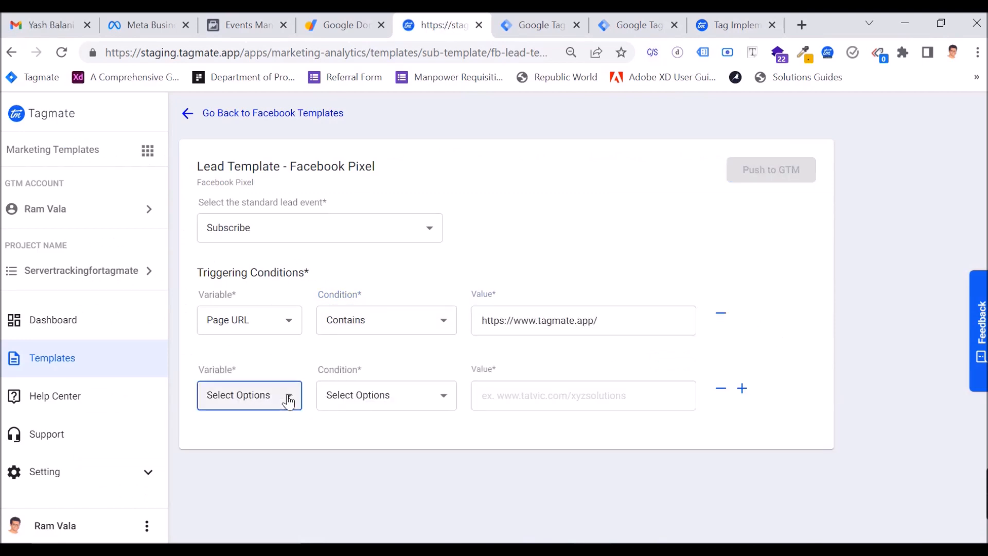
left_click(288, 397)
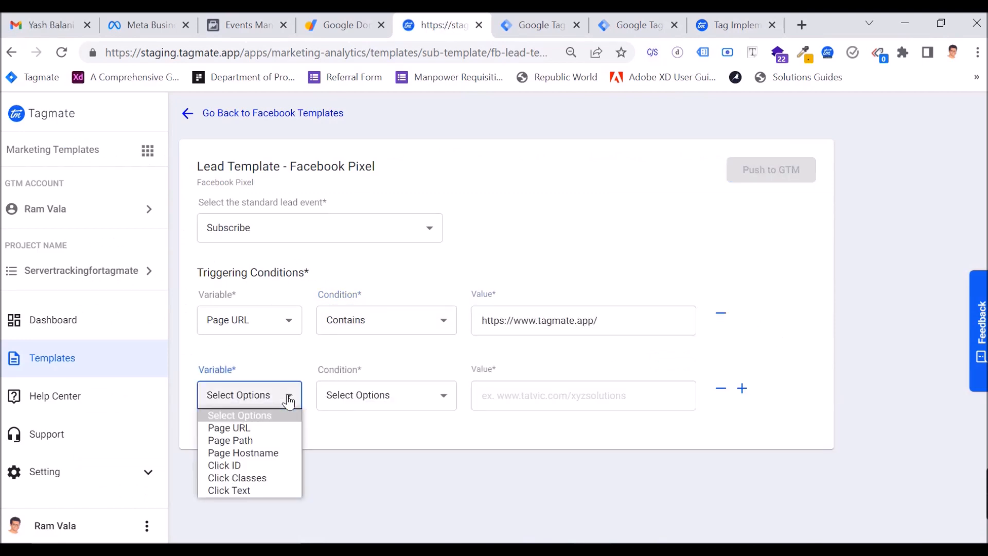
left_click(270, 466)
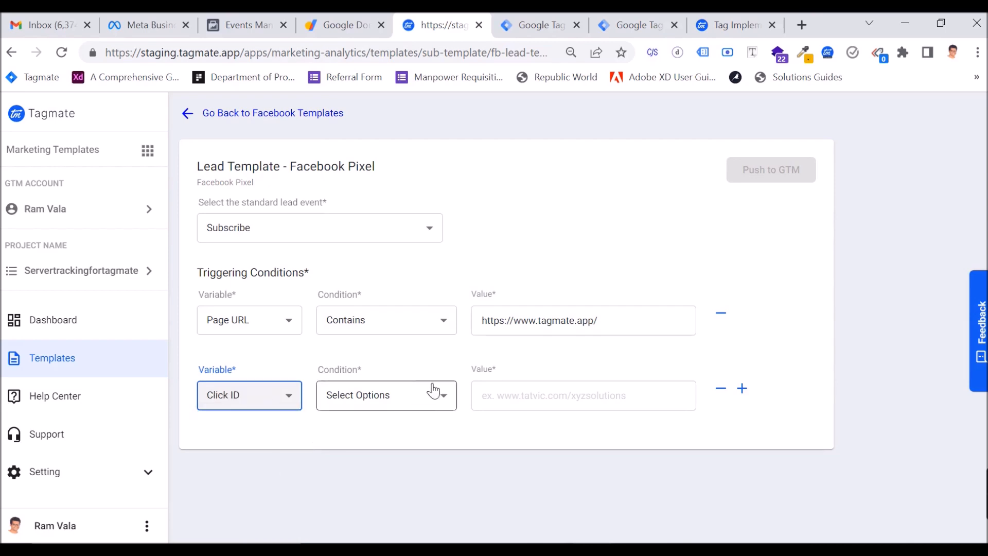
left_click(445, 405)
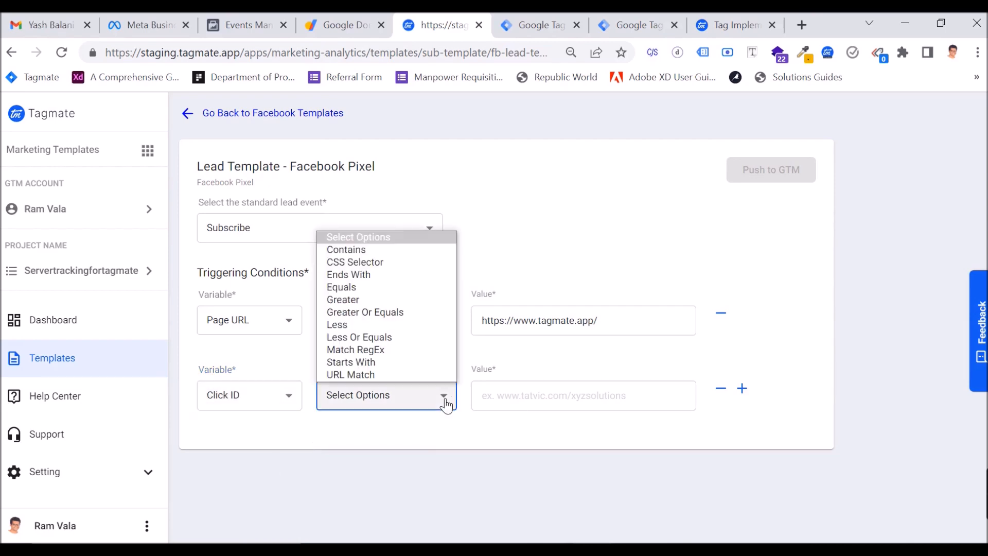
left_click(390, 254)
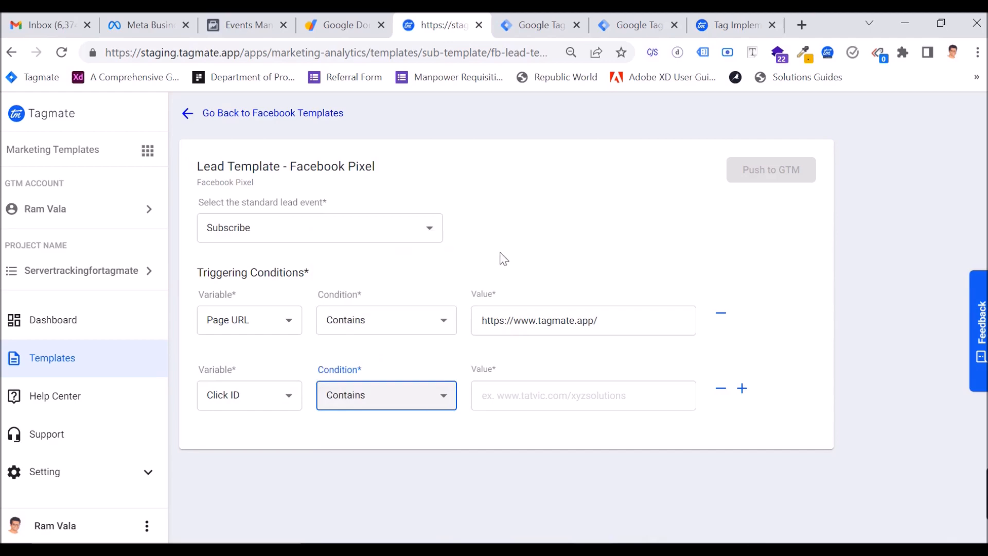
Inspect the hero section's Start Free Trial button on the Tagmate website and copy its id attribute.
left_click(726, 28)
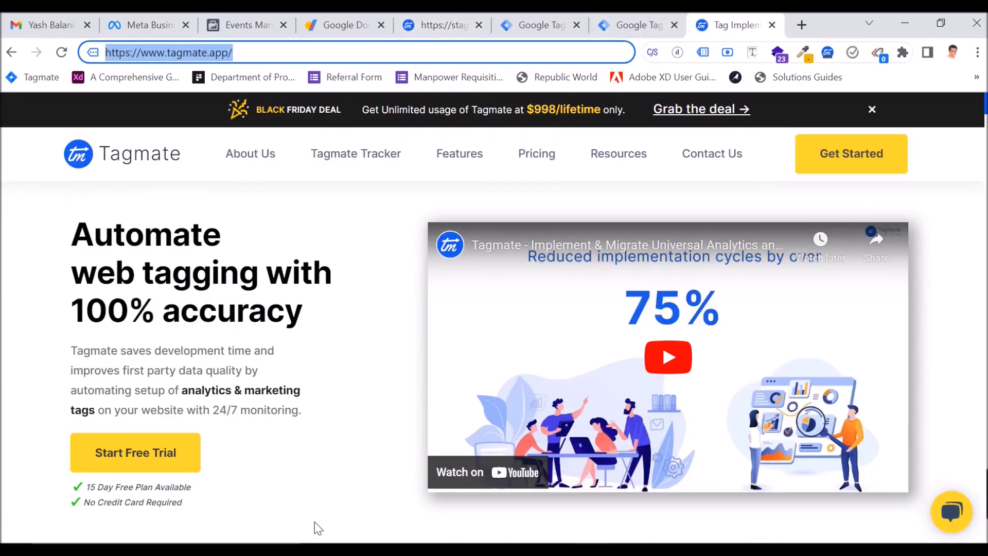
right_click(29, 455)
left_click(76, 444)
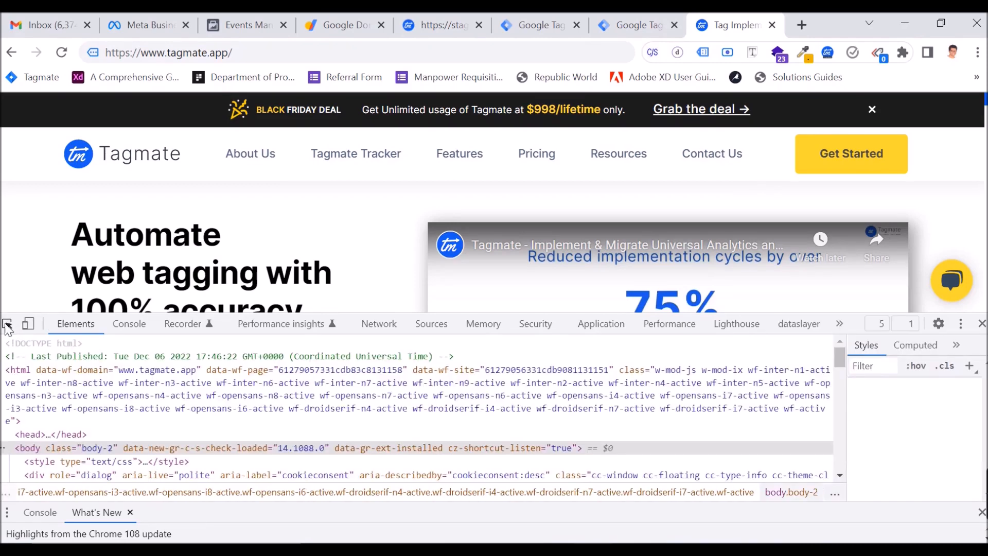
left_click(8, 323)
scroll(116, 229, "down", 3)
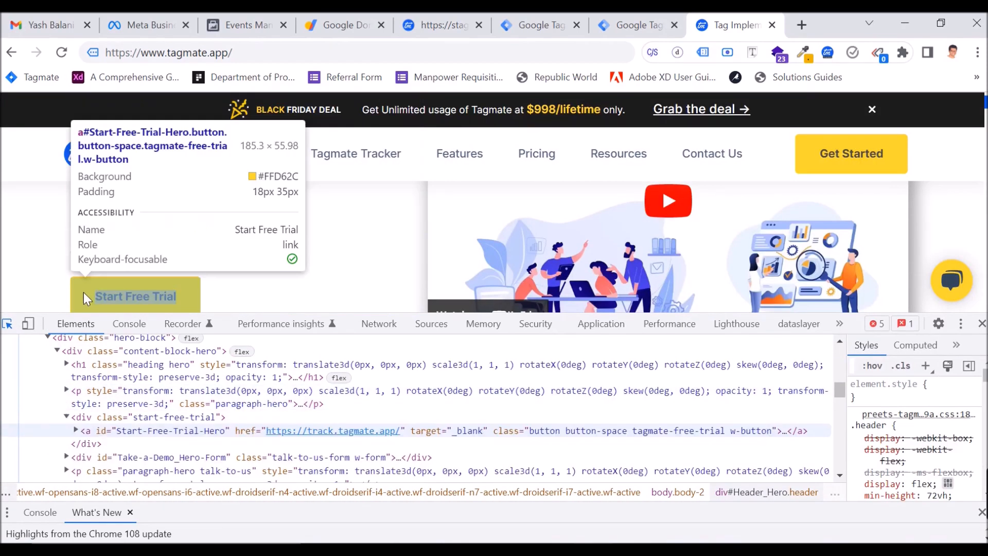
left_click(83, 292)
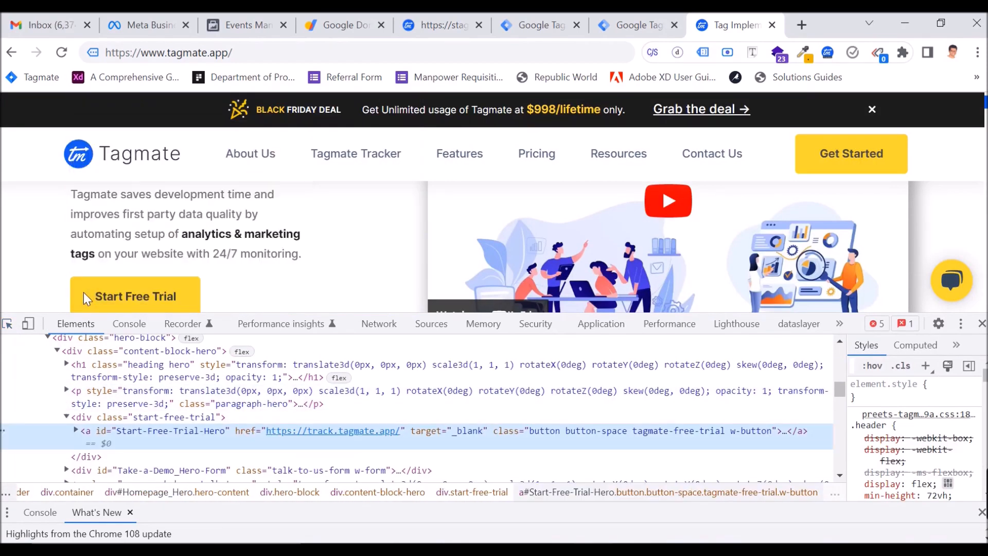
double_click(193, 431)
key("ctrl+a")
key("ctrl+c")
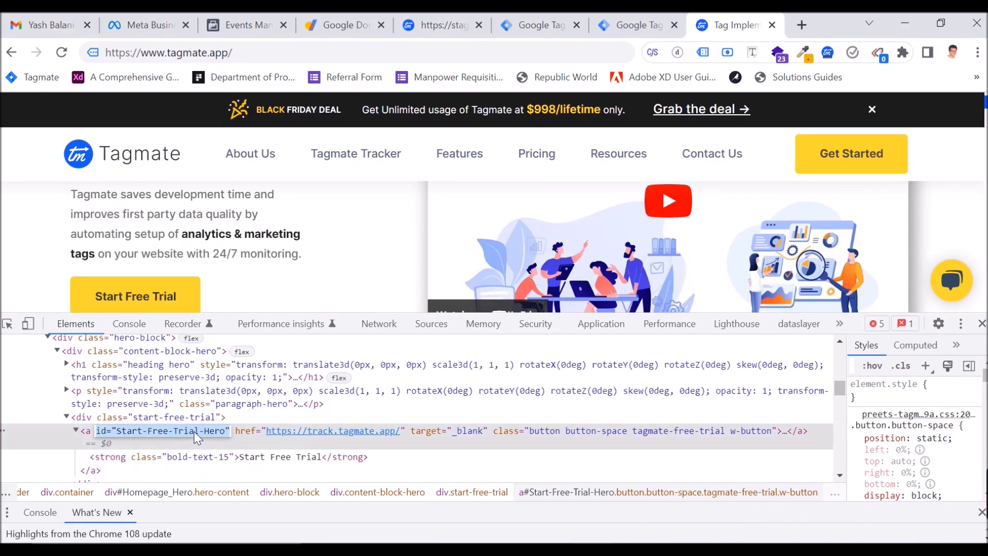
Paste the copied id as the Click ID condition's value in Tagmate and trim it to Start-Free-Trial-Hero.
left_click(443, 20)
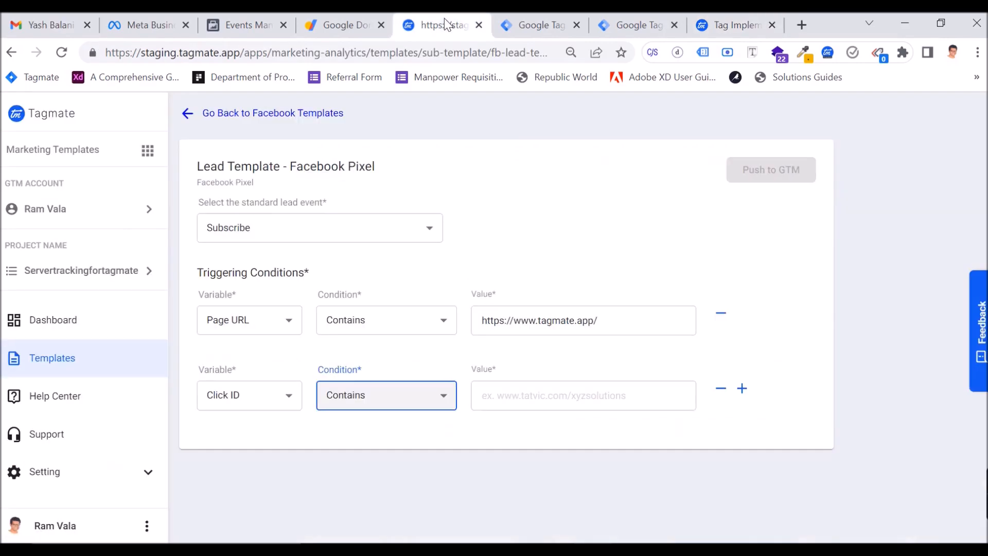
left_click(518, 397)
key("ctrl+v")
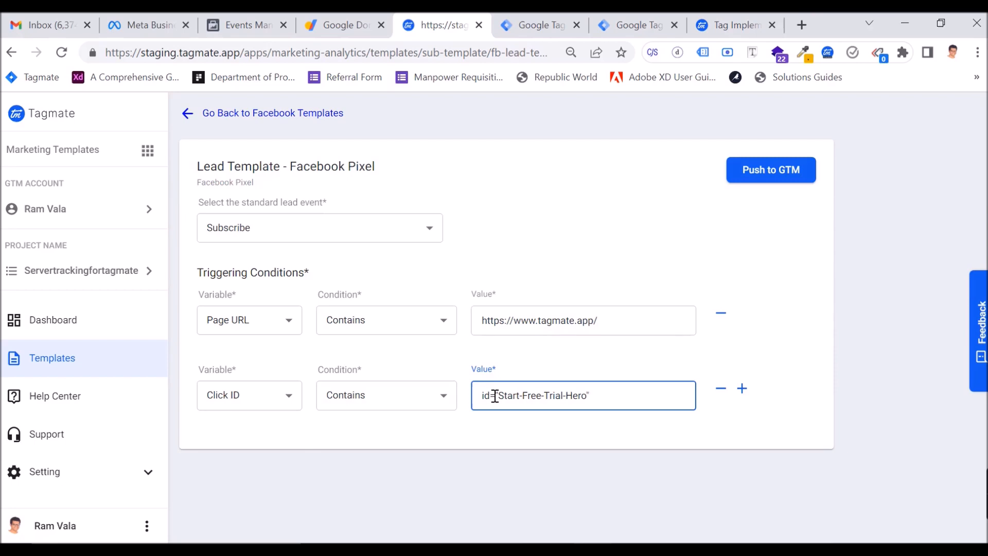
left_click_drag(499, 396, 467, 400)
key("BackSpace")
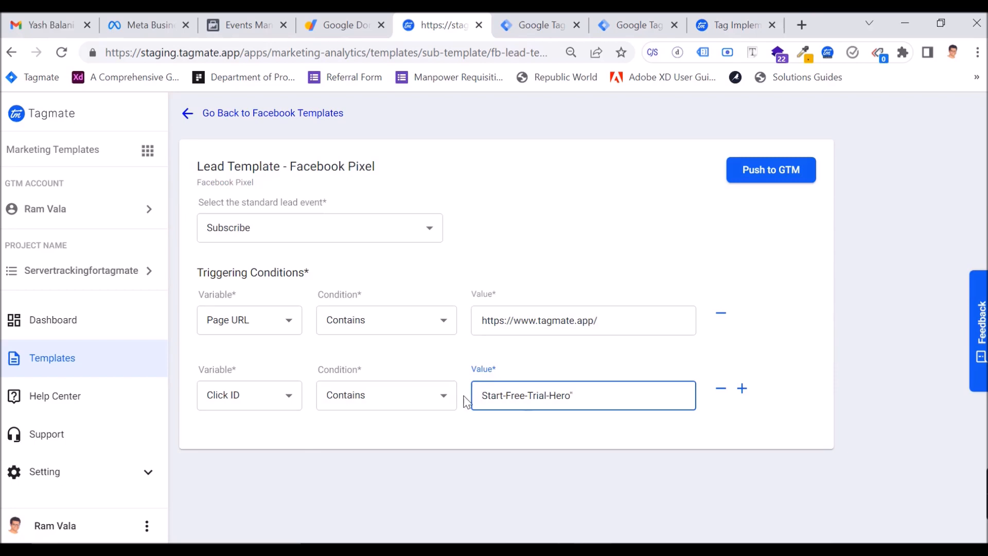
key("BackSpace")
left_click(484, 397)
type("#")
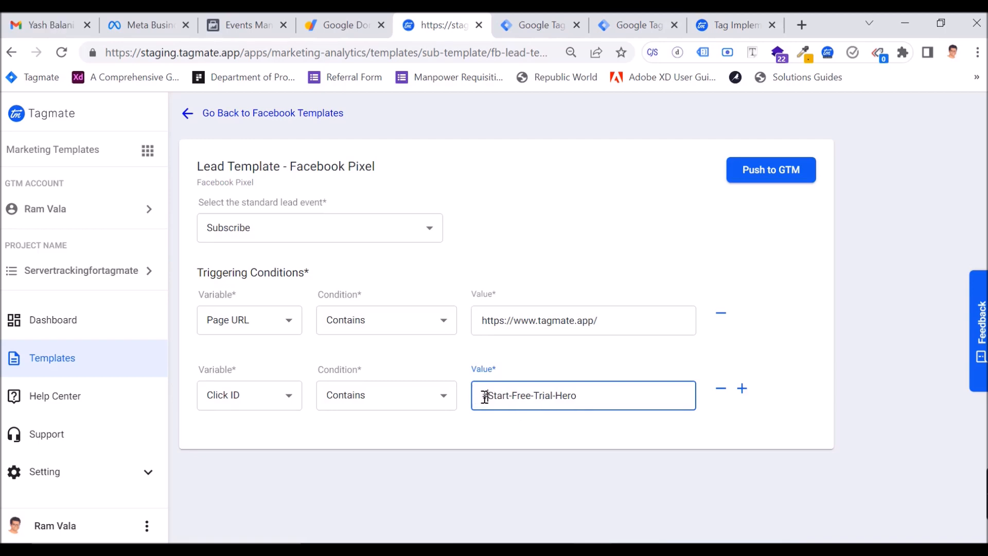
key("BackSpace")
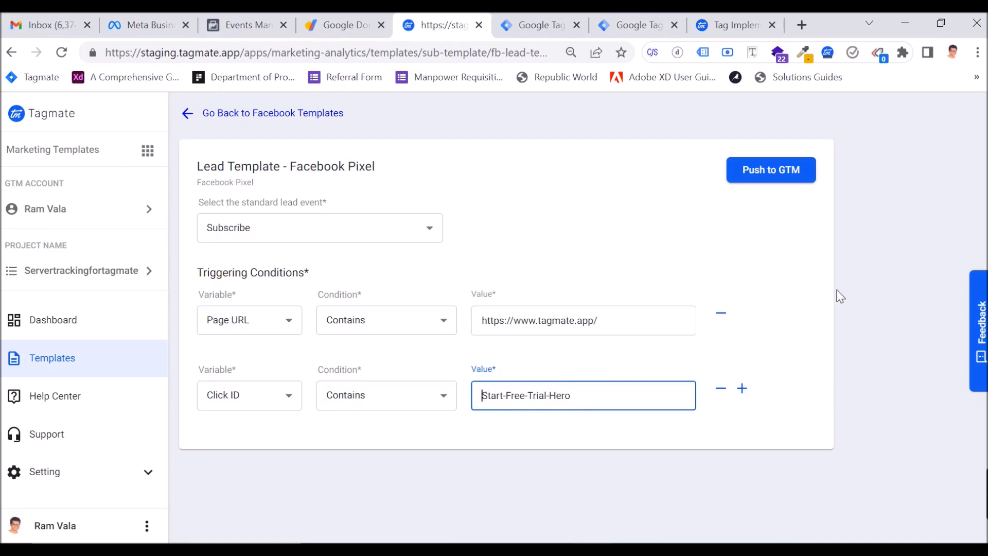
Push the Subscribe lead template to GTM and check the list of added templates on the dashboard.
left_click(770, 174)
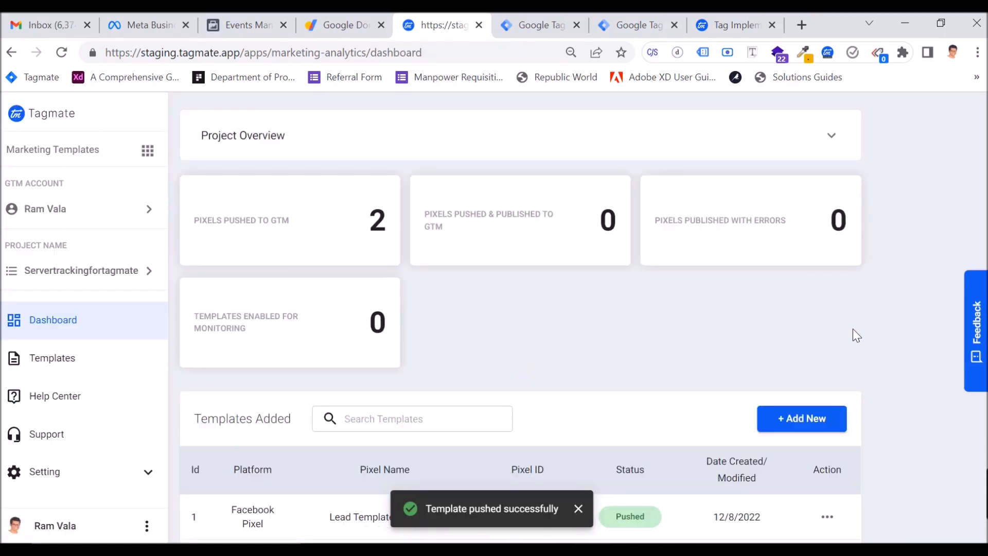
scroll(679, 312, "down", 3)
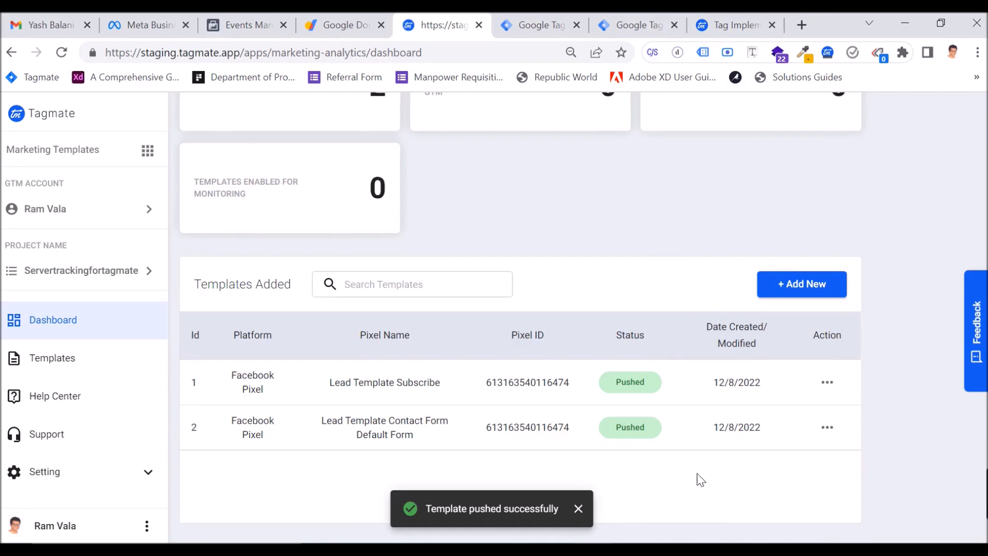
scroll(696, 470, "up", 3)
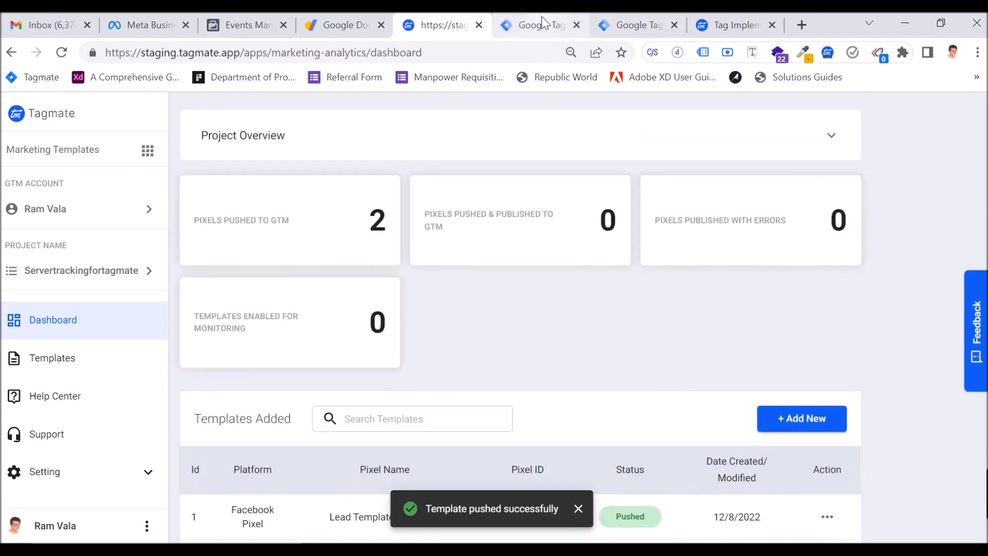
Reload the client container's tags in Tag Manager, review the fb_subscribe_lead_std tag's configuration, and close it.
left_click(541, 23)
left_click(61, 52)
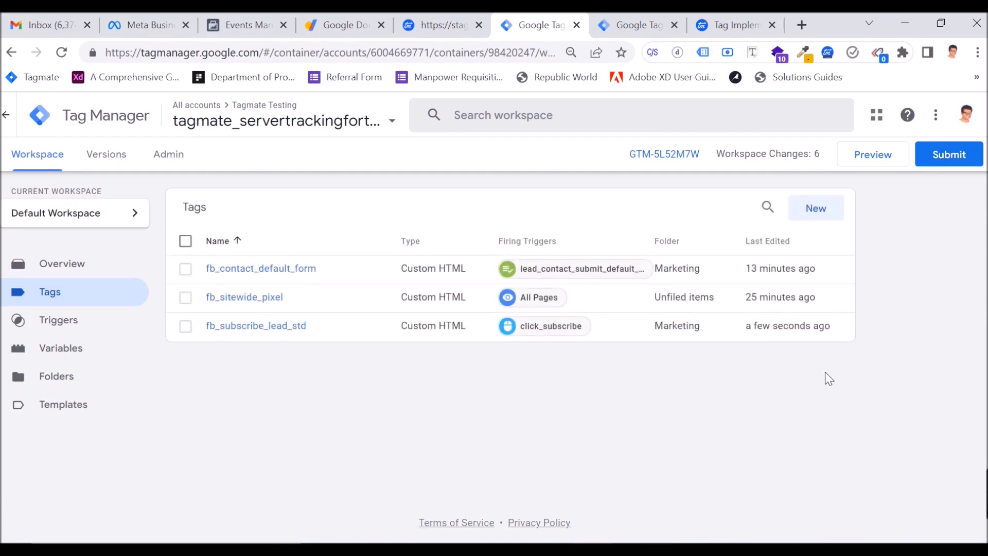
left_click(288, 327)
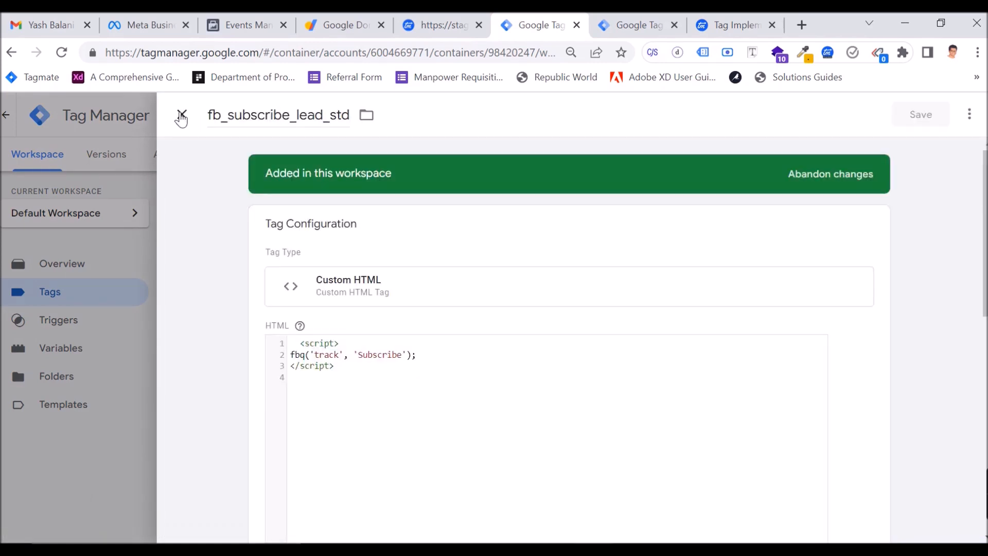
scroll(566, 360, "down", 10)
scroll(742, 445, "up", 6)
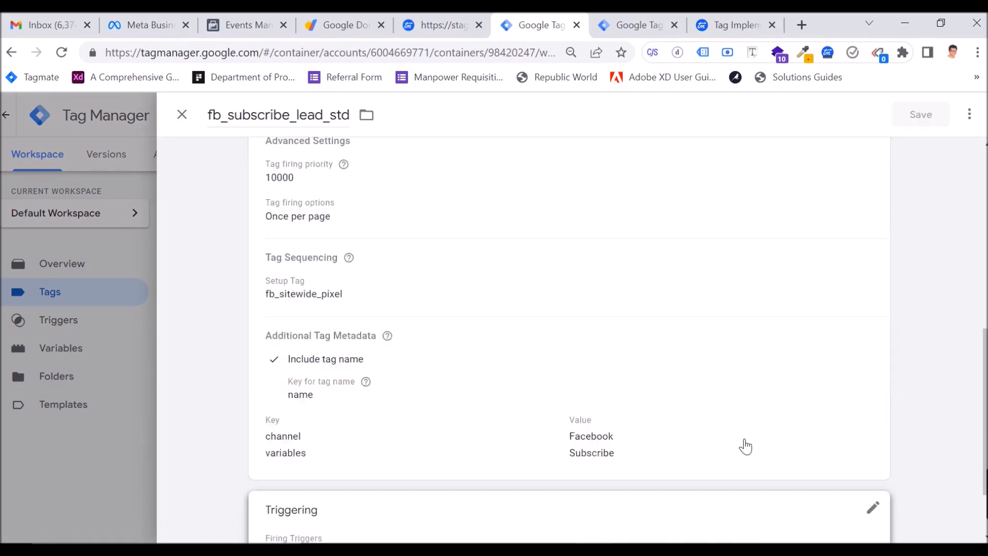
left_click(182, 115)
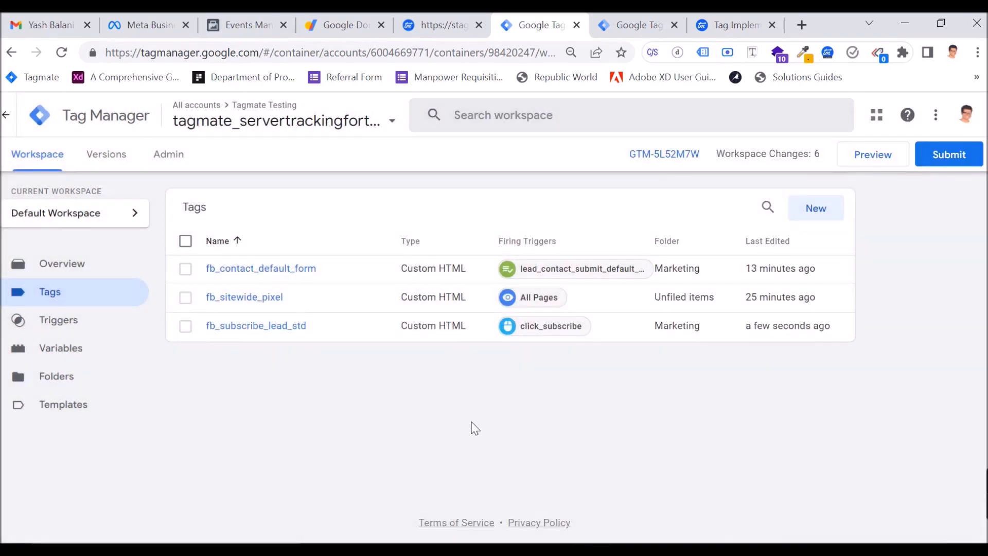
Start a preview of the server container in Tag Manager, highlight the server domain in its debug address, and return to the container.
left_click(637, 25)
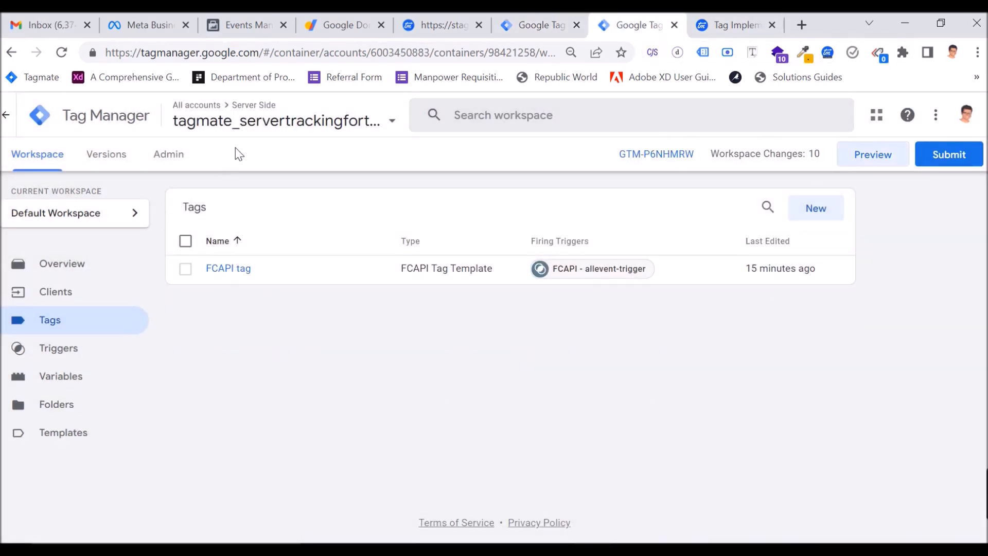
left_click(880, 158)
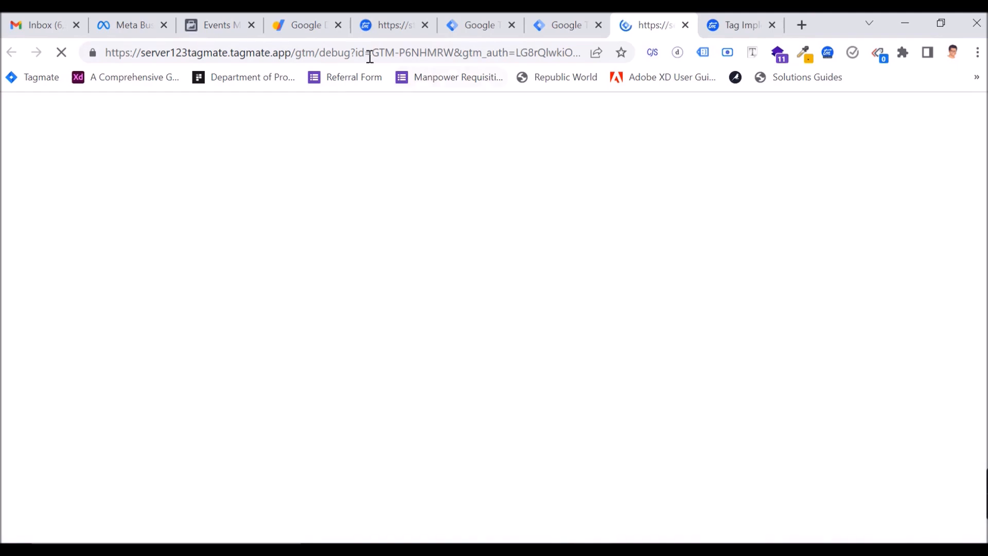
left_click_drag(294, 52, 104, 40)
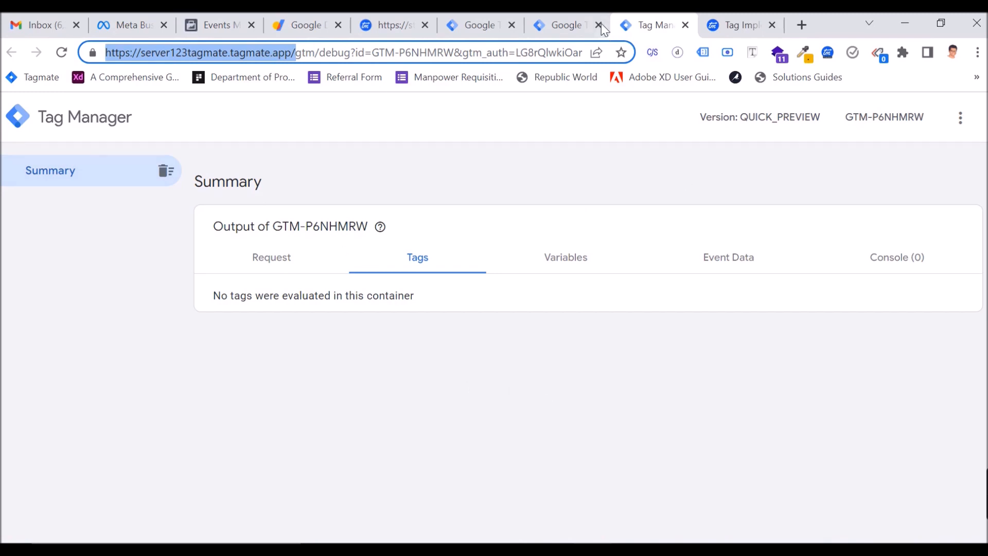
left_click(563, 27)
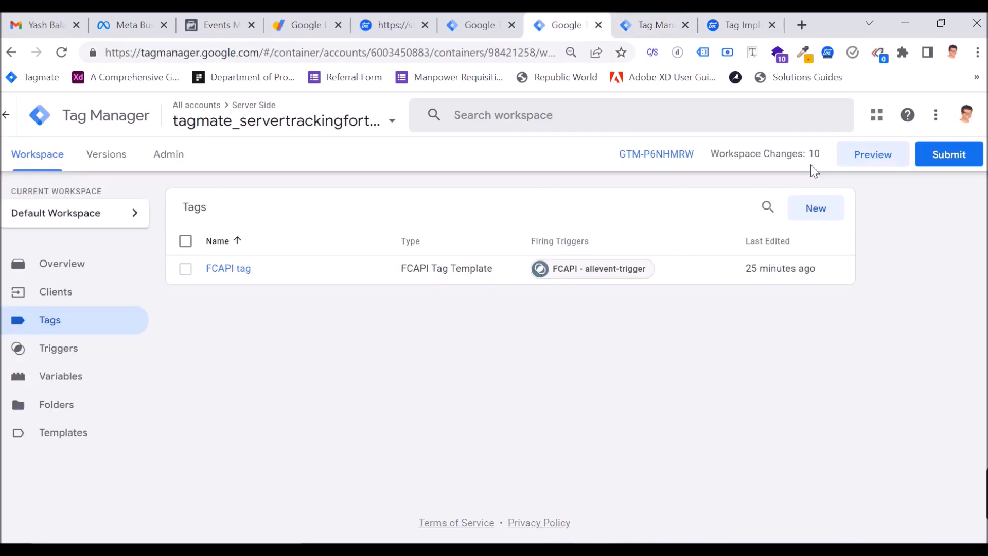
left_click(873, 159)
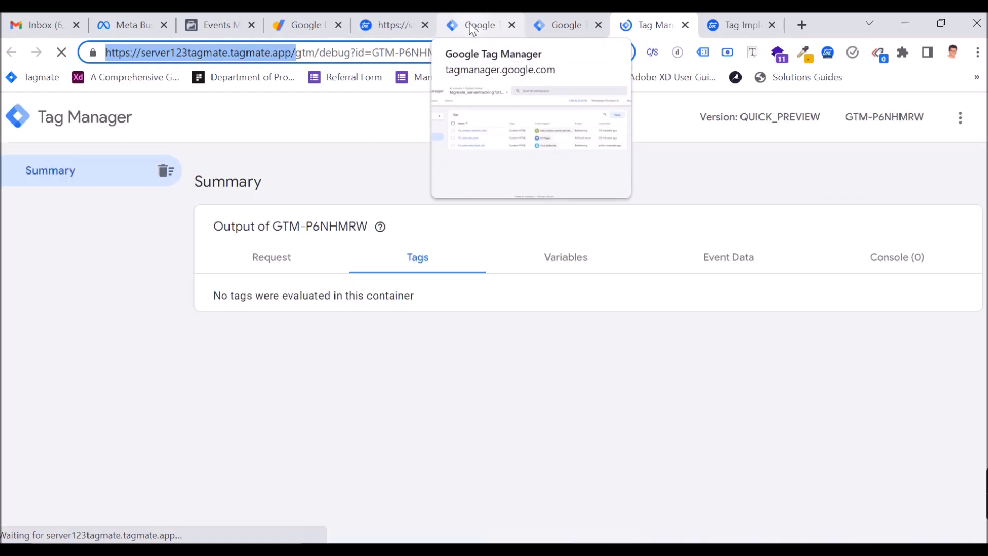
left_click(472, 28)
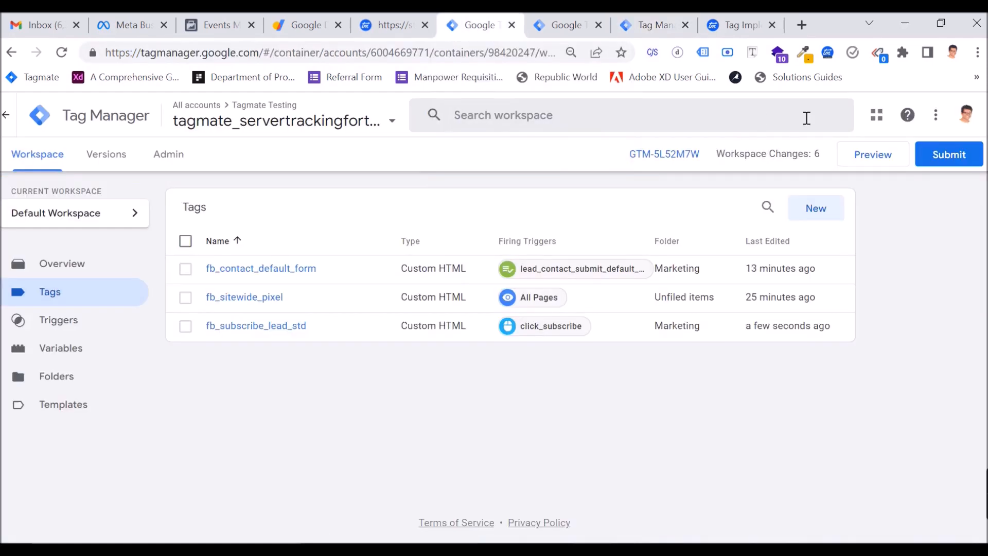
left_click(880, 160)
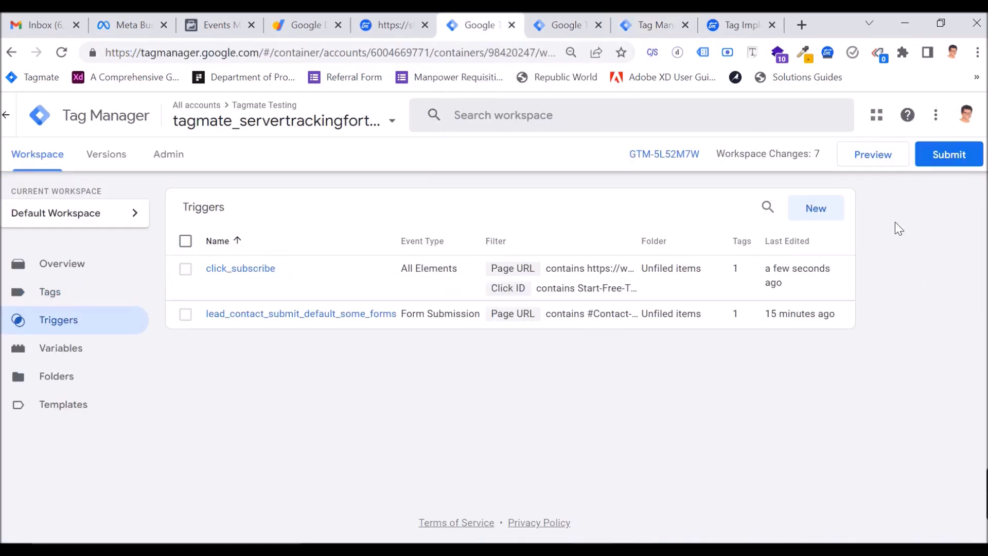
left_click(864, 155)
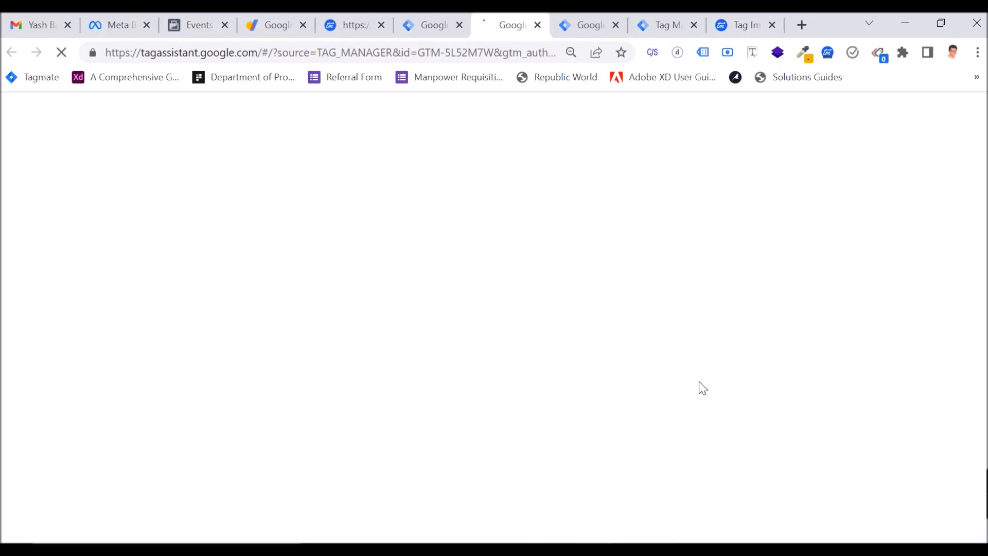
left_click(749, 24)
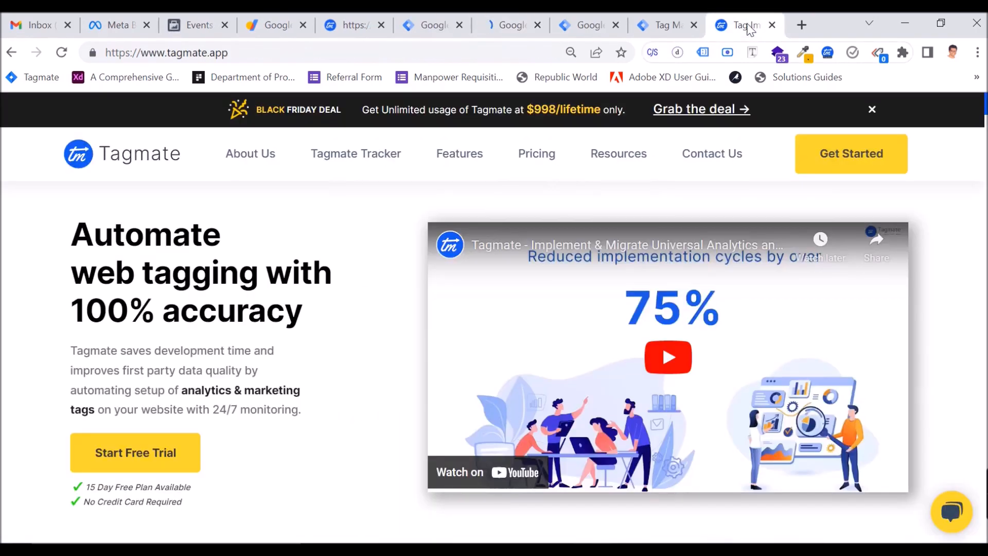
left_click(299, 53)
left_click(495, 26)
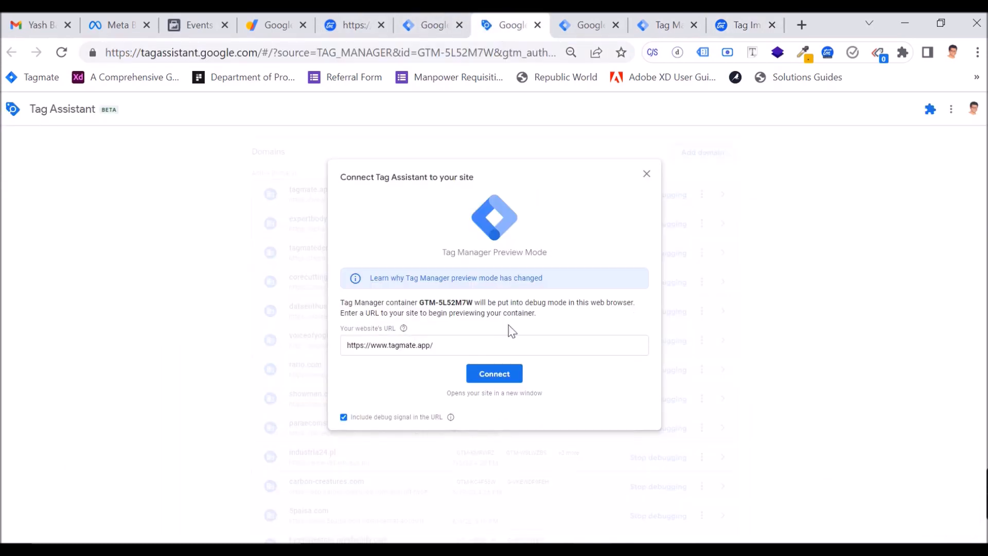
left_click(499, 376)
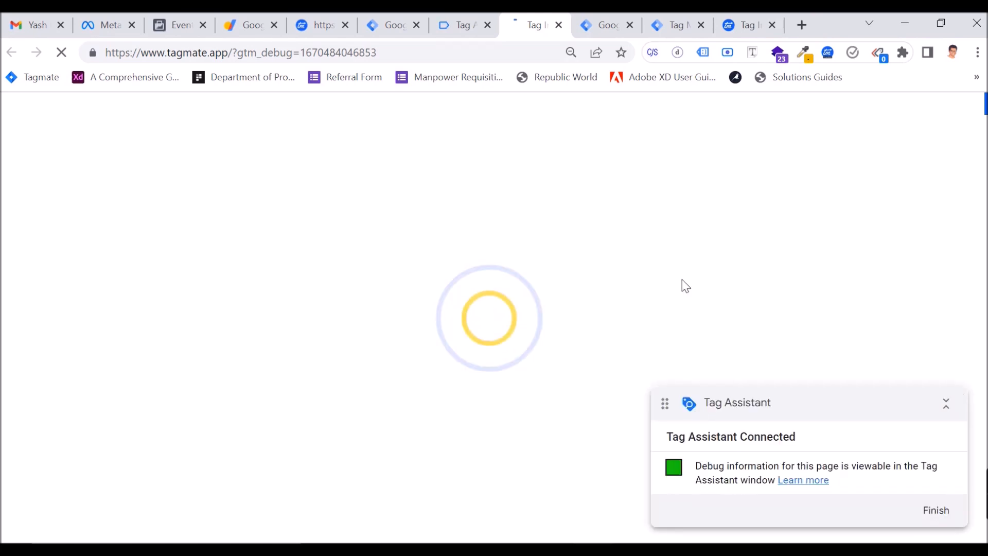
Clear Tag Assistant's recorded events, trigger Start Free Trial on the connected Tagmate website, and return to the Tag Assistant summary.
left_click(458, 27)
left_click(495, 291)
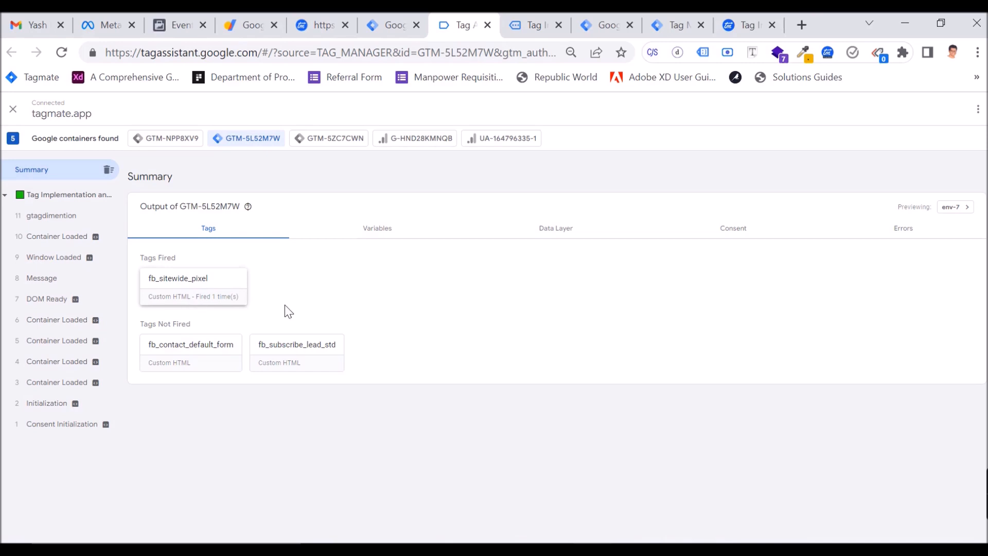
left_click(108, 169)
left_click(533, 23)
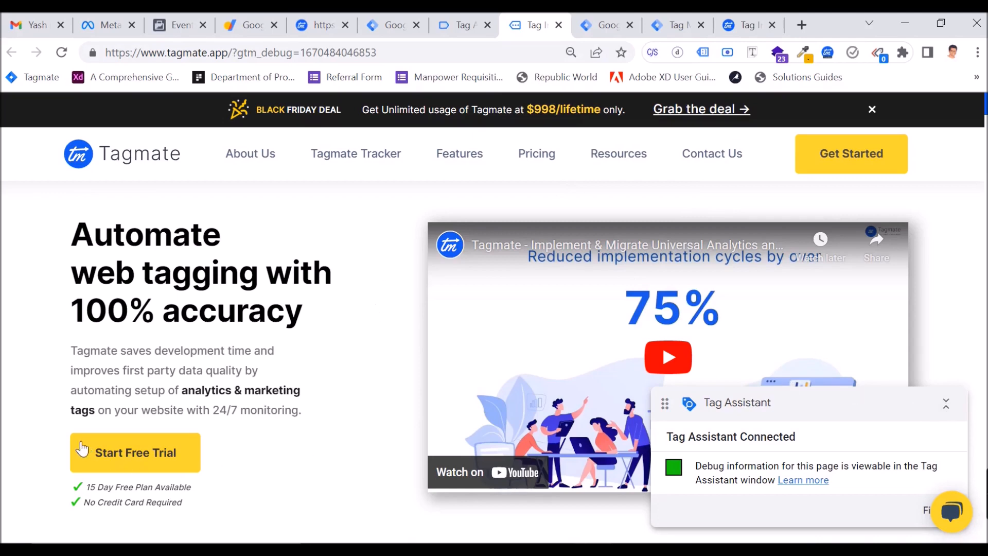
left_click(492, 238)
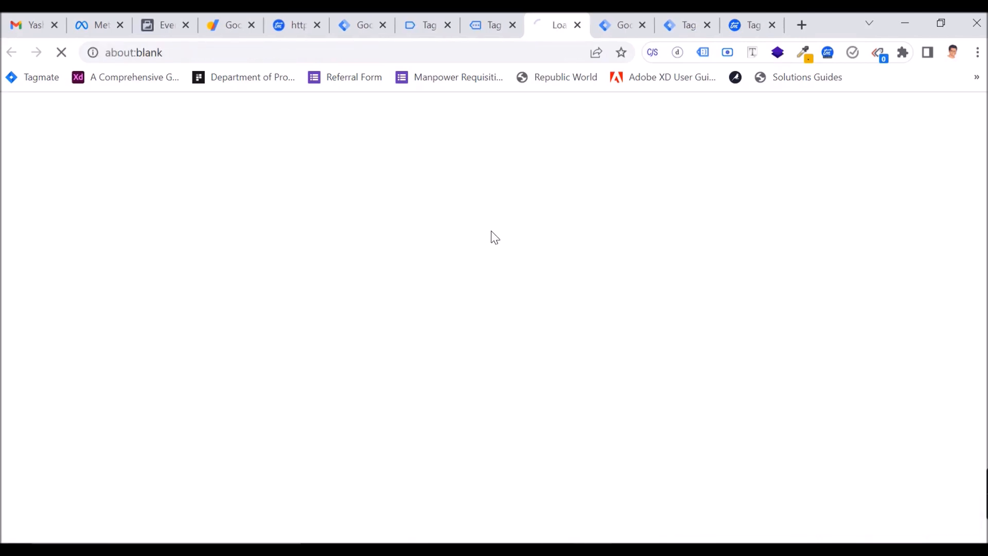
left_click(489, 23)
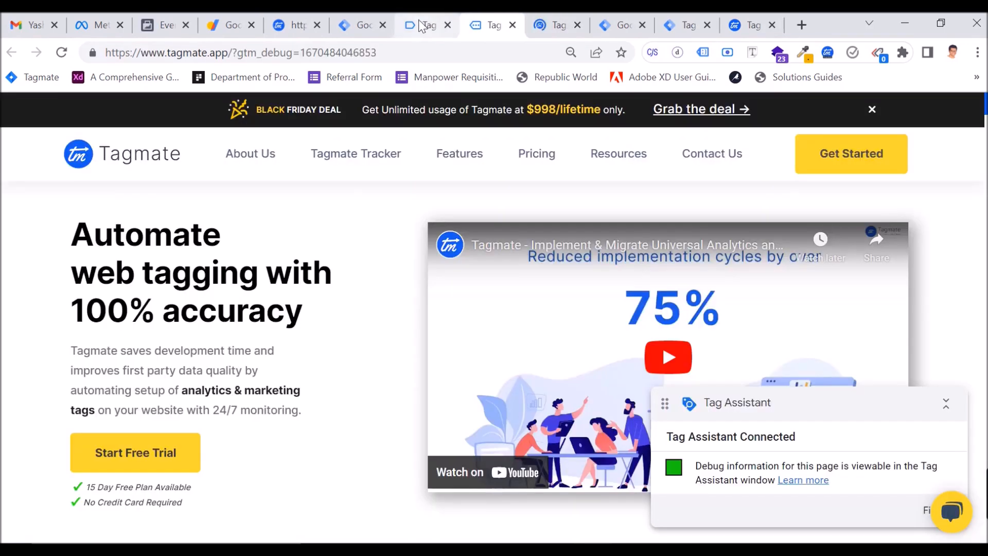
left_click(424, 25)
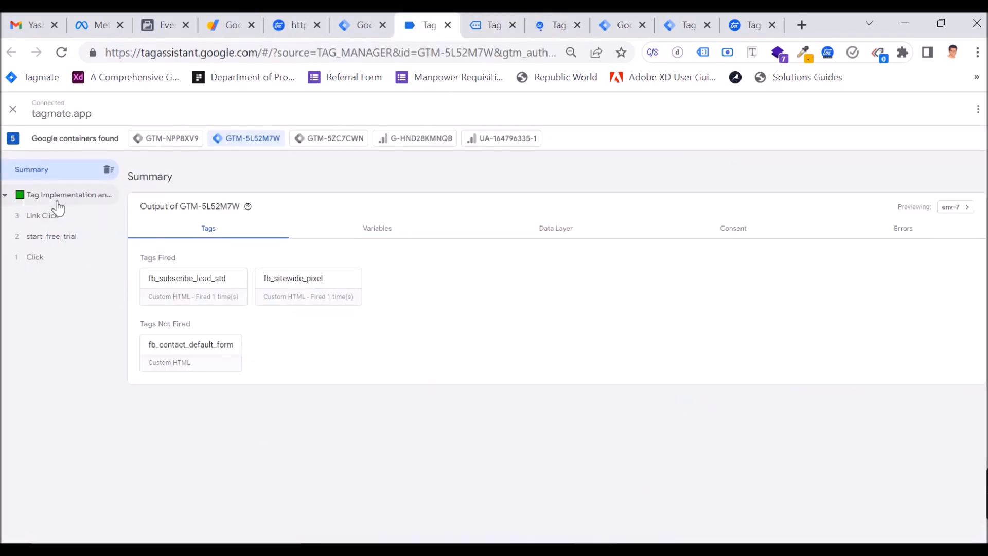
Inspect the Link Click, start_free_trial and Click events, and review the fb_subscribe_lead_std tag's details with variables displayed as values.
left_click(42, 216)
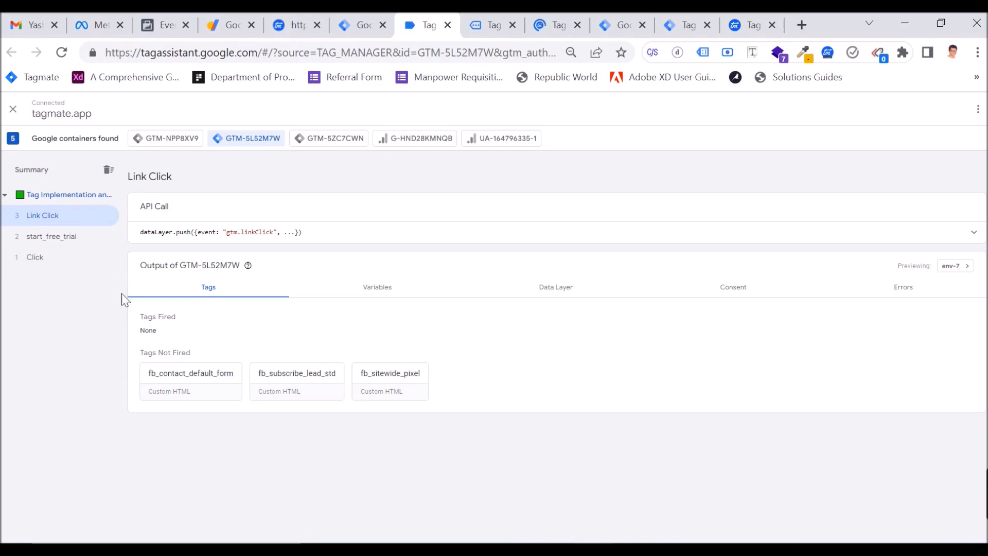
left_click(40, 239)
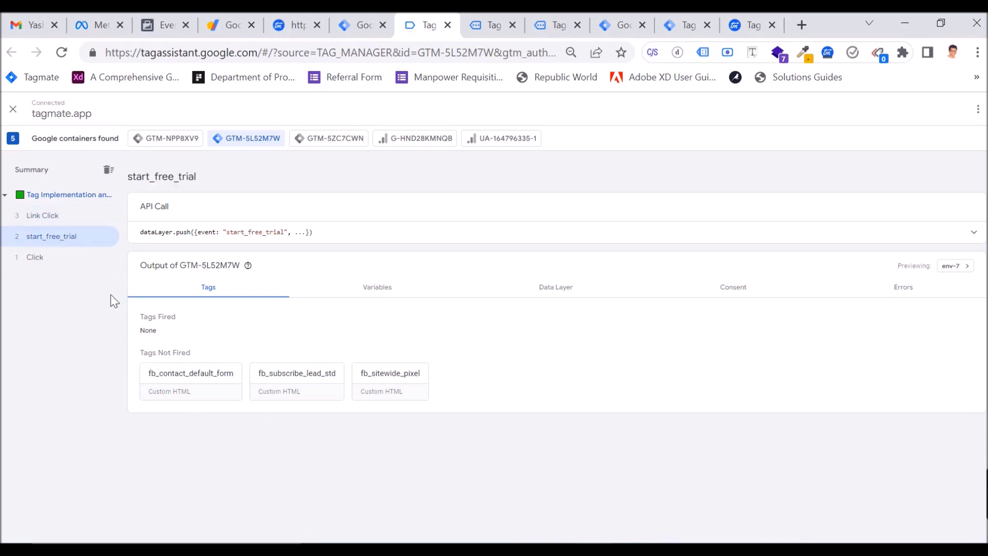
left_click(61, 257)
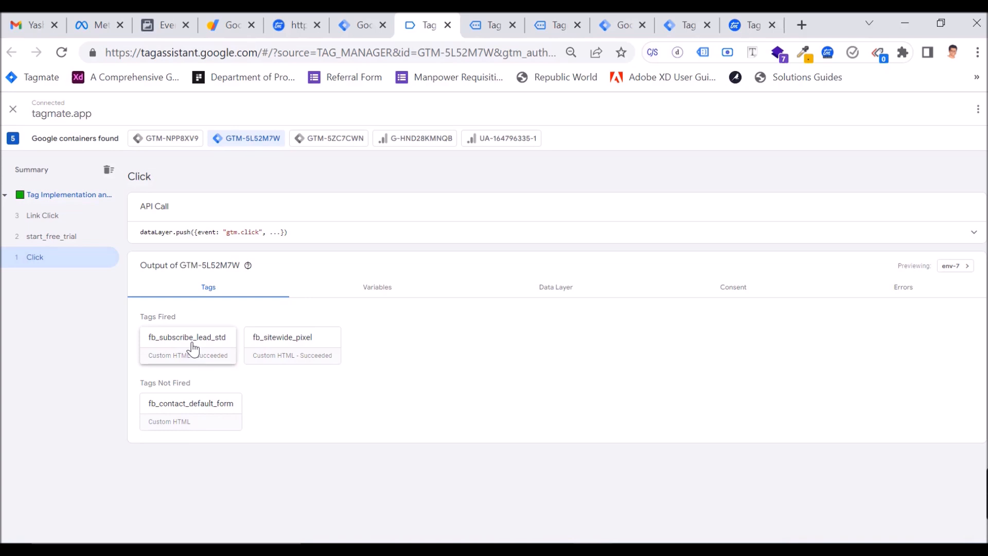
left_click(192, 349)
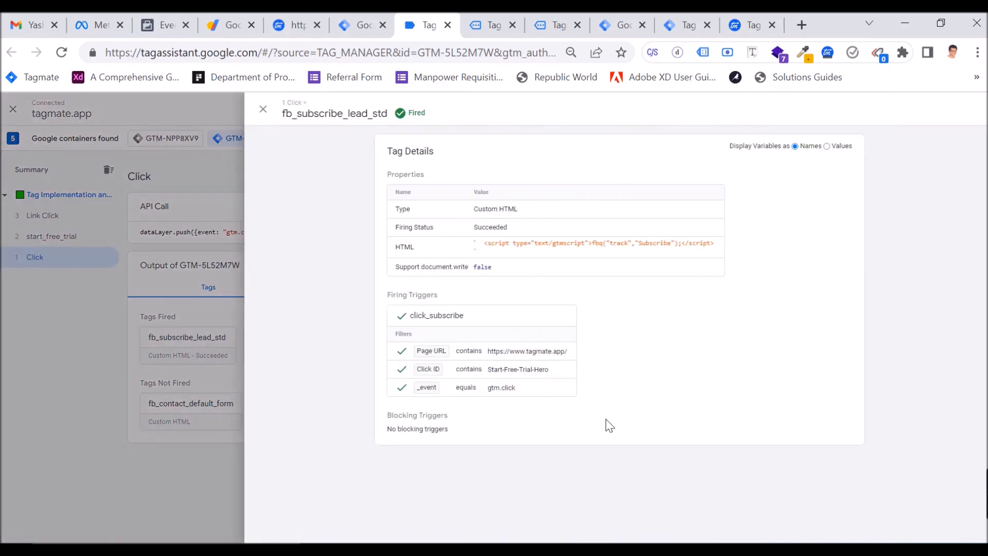
left_click(826, 146)
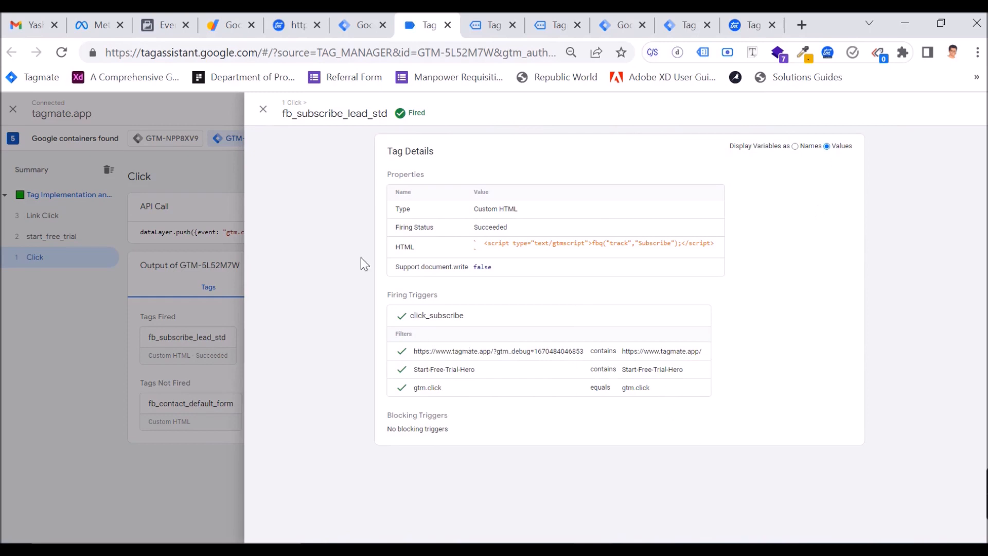
left_click(264, 110)
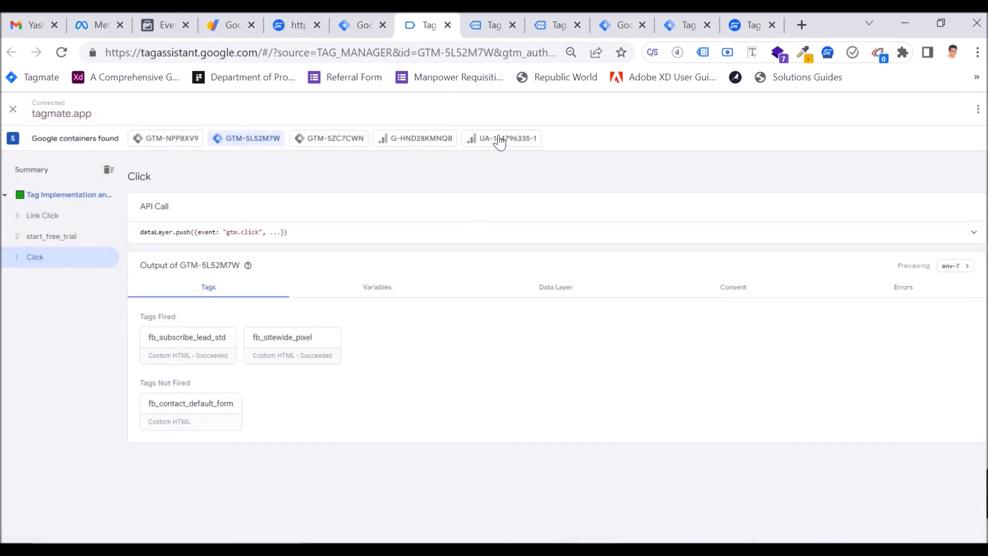
In the server container's preview, examine the request details of event 4 and highlight the Subscribe part of its HTTP request.
left_click(537, 24)
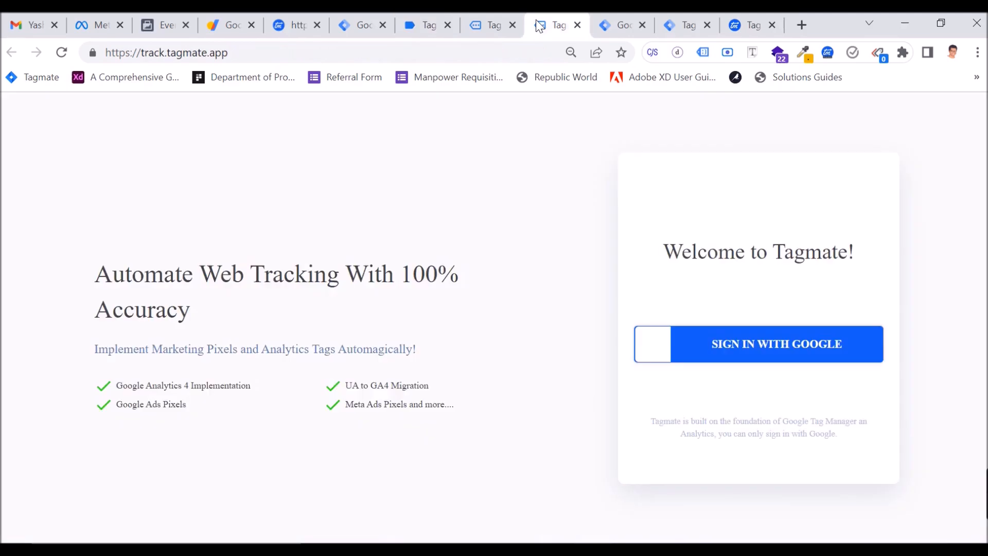
left_click(617, 25)
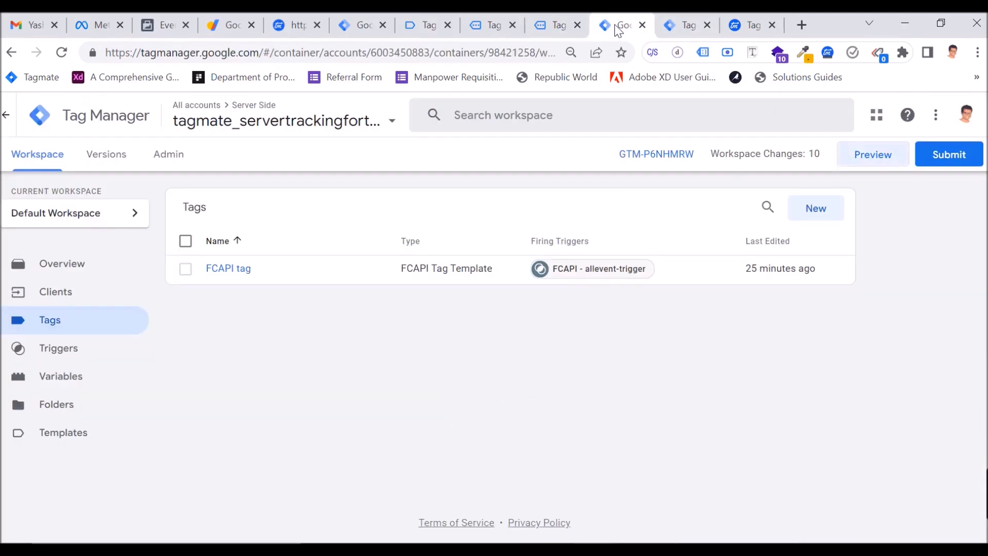
left_click(687, 24)
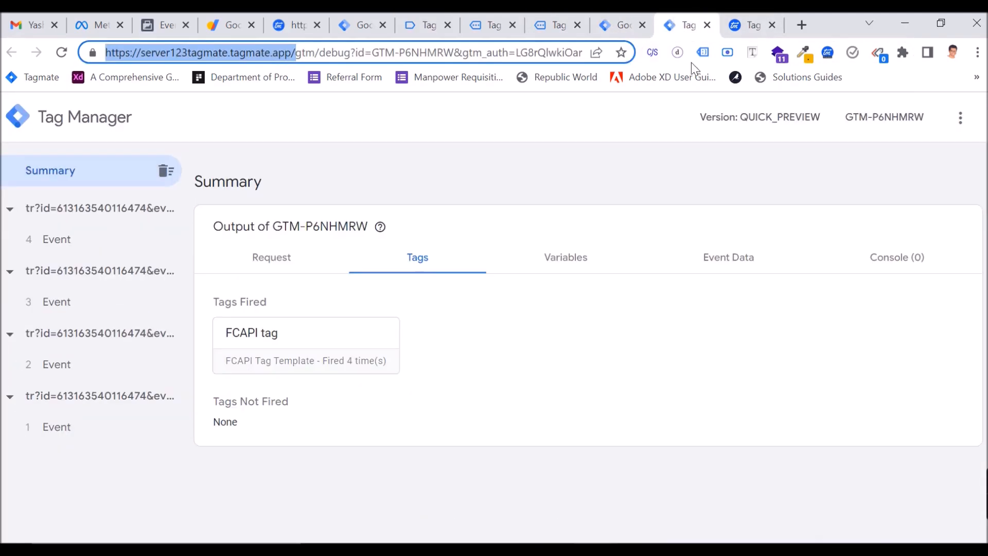
left_click(76, 238)
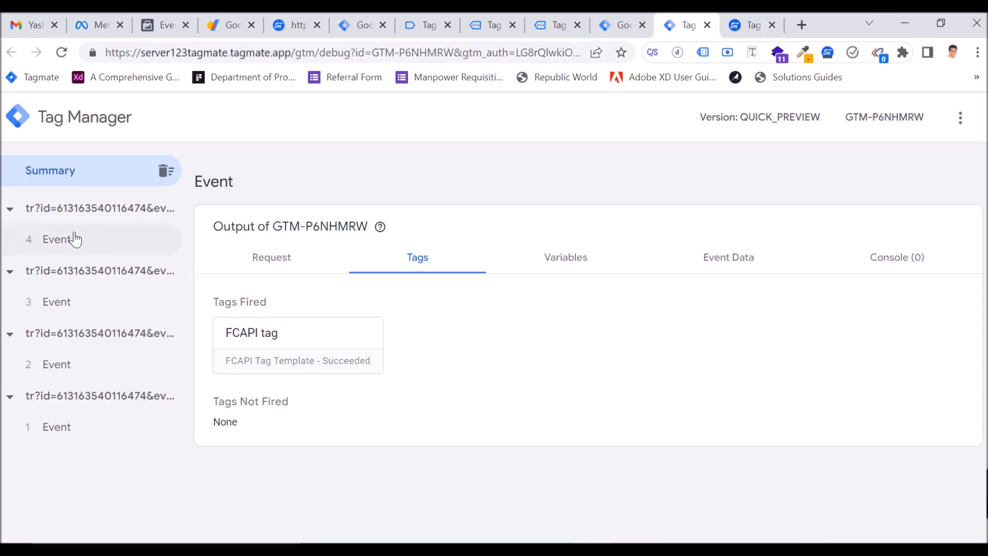
left_click(283, 265)
scroll(489, 401, "down", 2)
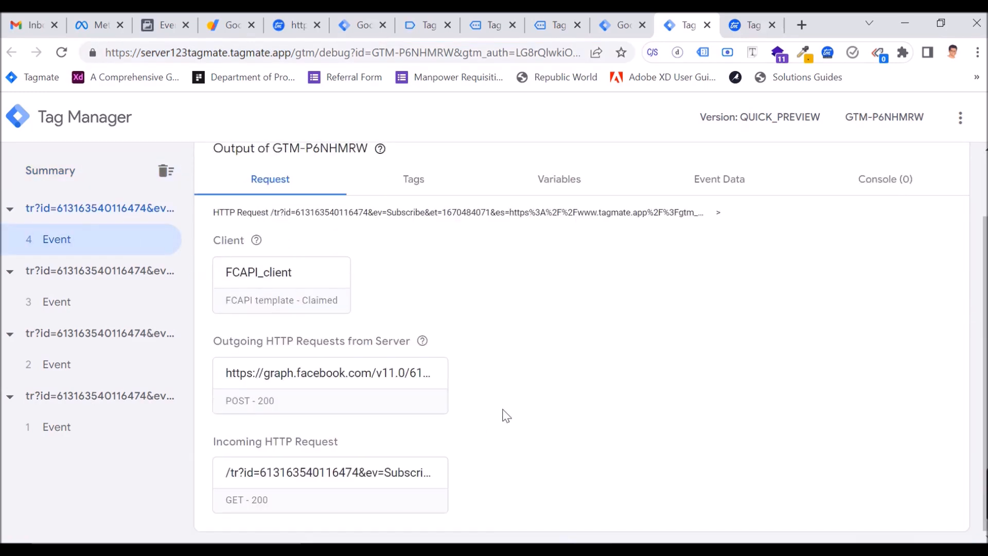
scroll(495, 417, "up", 2)
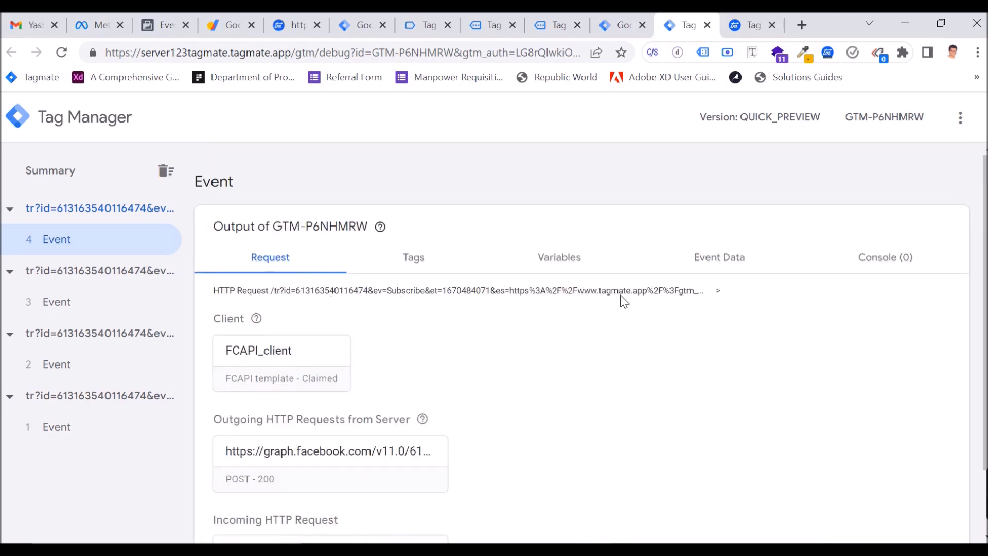
left_click_drag(391, 291, 497, 303)
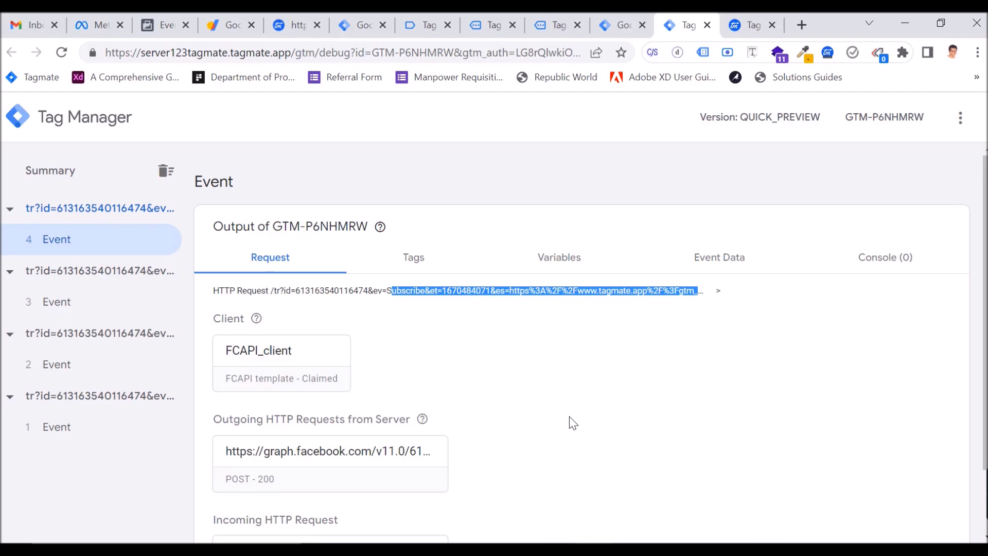
Close the Tag Assistant page, the two Tagmate site pages opened for testing, and the server container's preview.
left_click(480, 18)
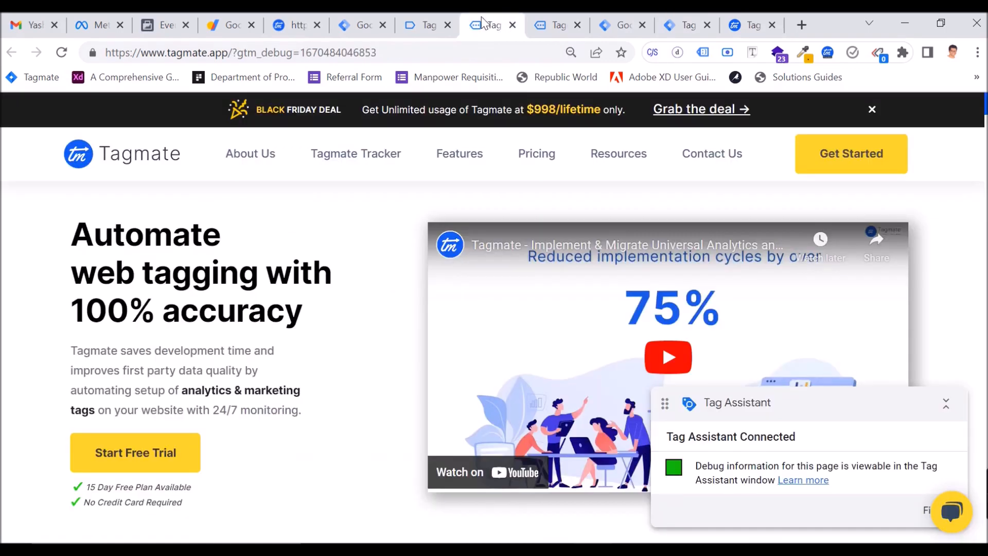
left_click(545, 28)
left_click(427, 26)
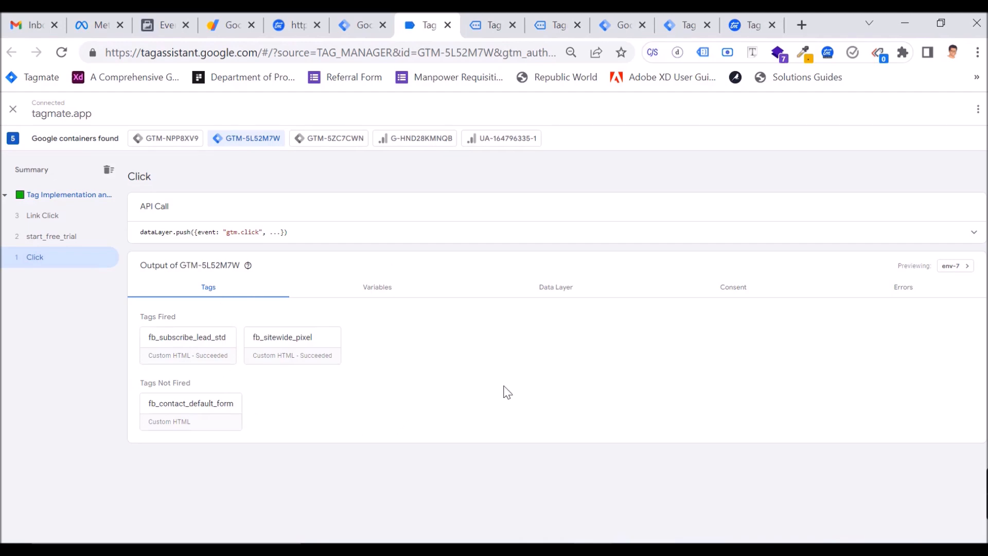
left_click(447, 26)
left_click(447, 25)
left_click(448, 26)
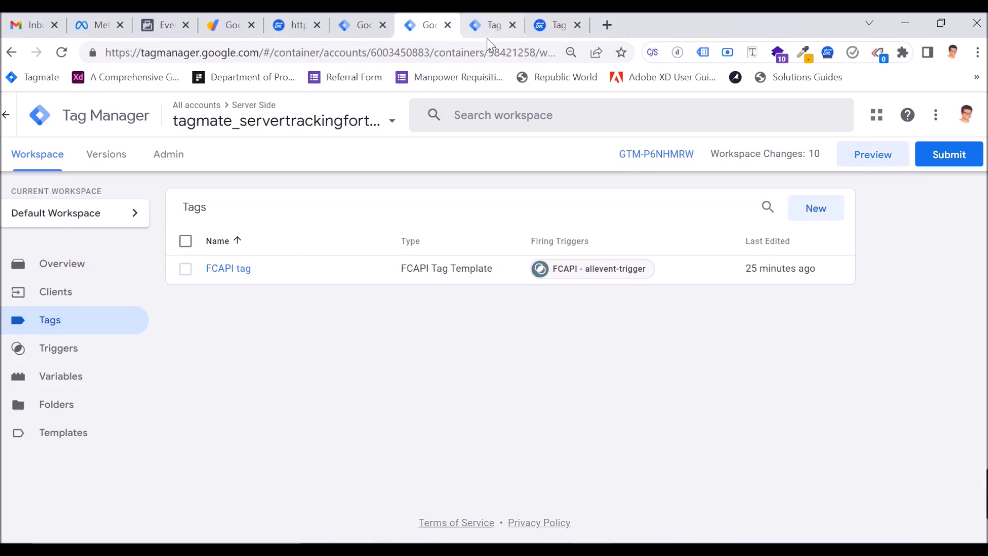
left_click(512, 25)
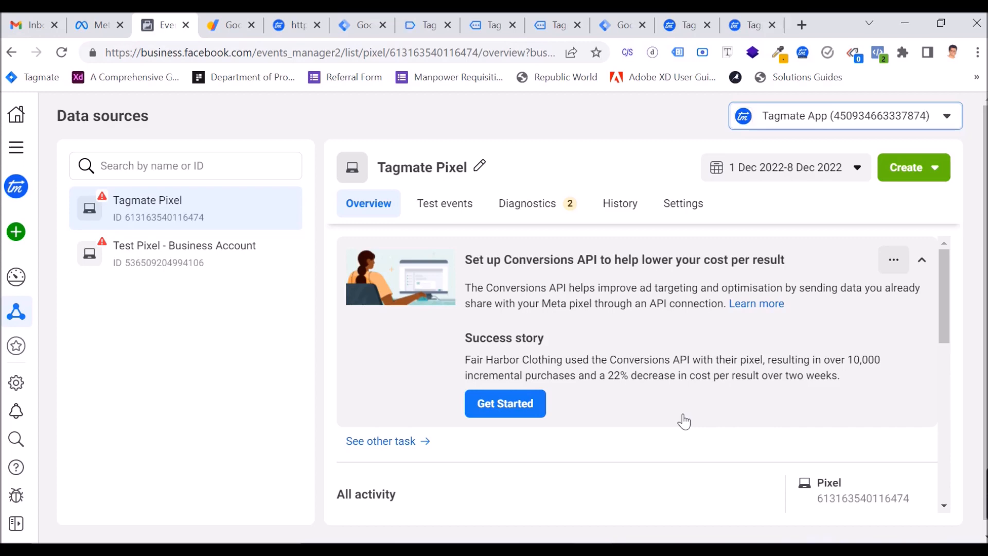
Switch to Meta Events Manager and examine the Tagmate Pixel's Subscribe event details, including its browser and server event breakdown.
left_click(715, 25)
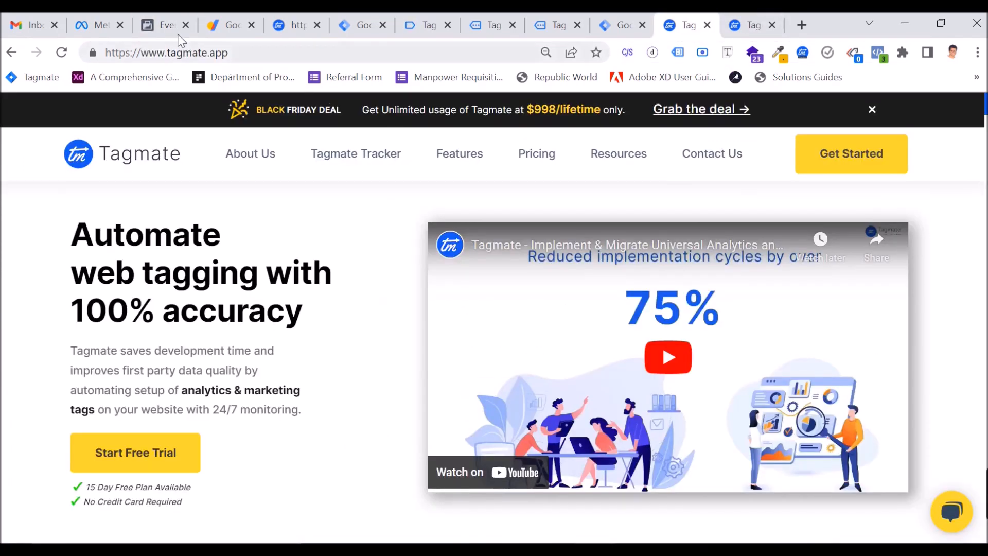
left_click(170, 31)
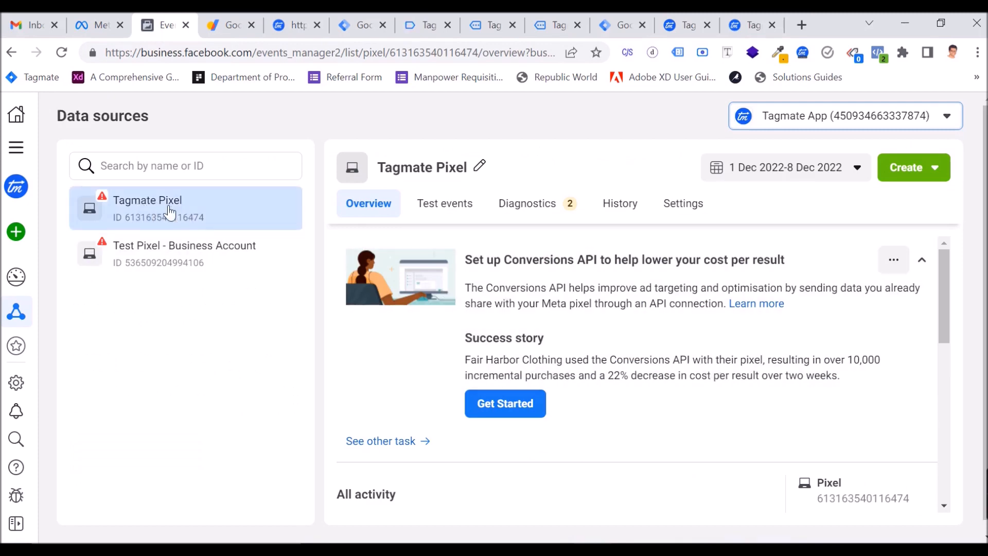
scroll(409, 246, "down", 5)
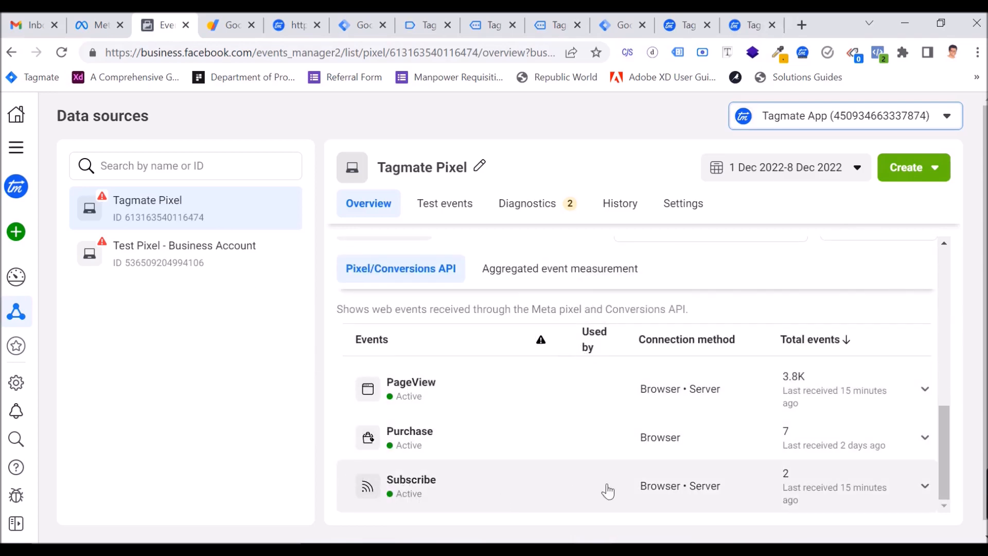
left_click(450, 495)
scroll(749, 464, "down", 5)
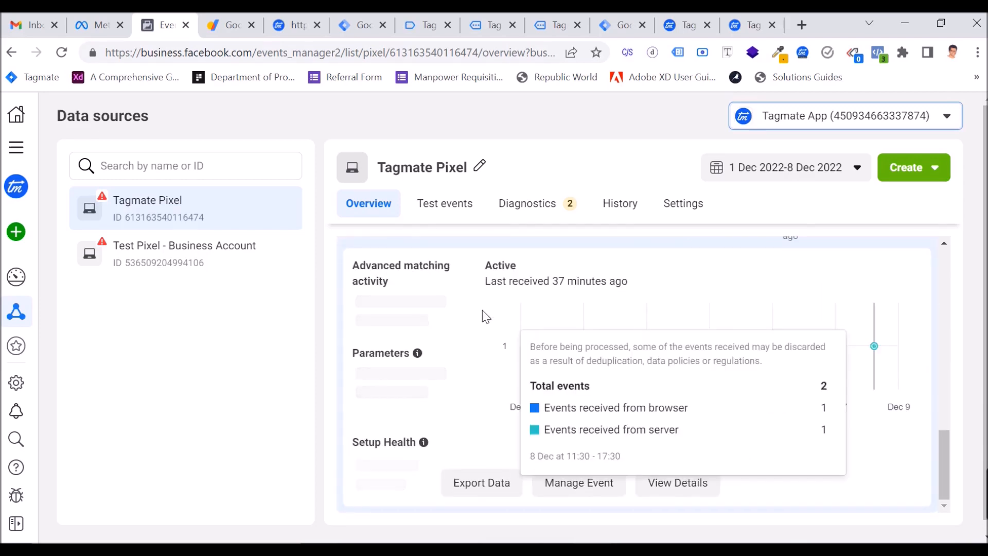
mouse_move(875, 350)
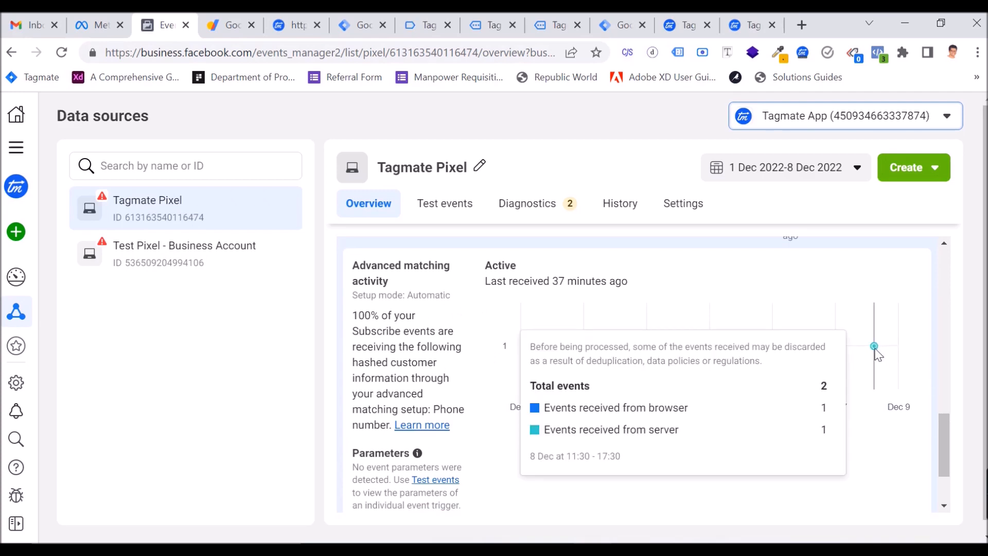